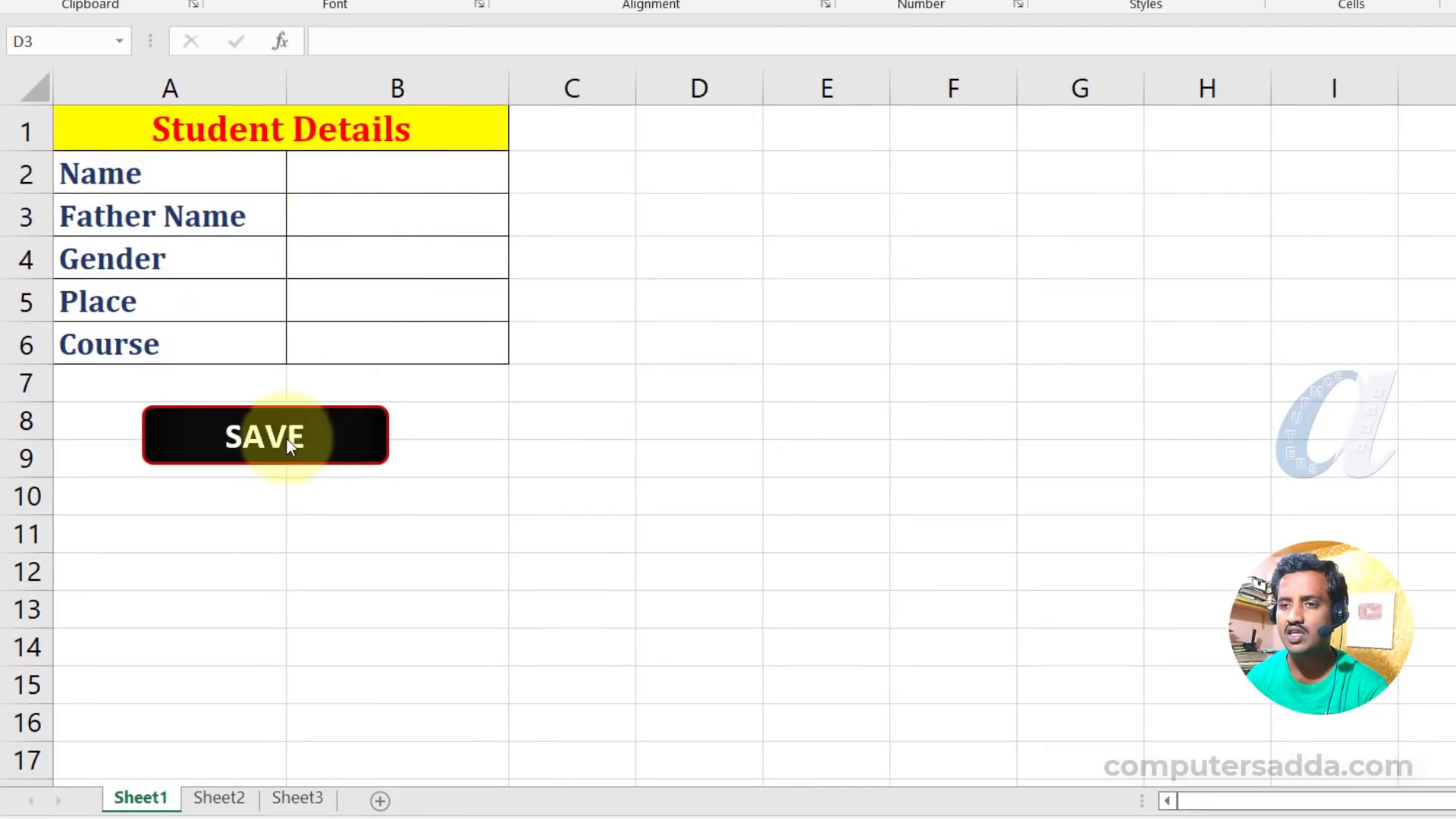
# Check the stored records on Sheet2, then enter the student's name and father's name in B2 and B3.
pyautogui.click(236, 795)
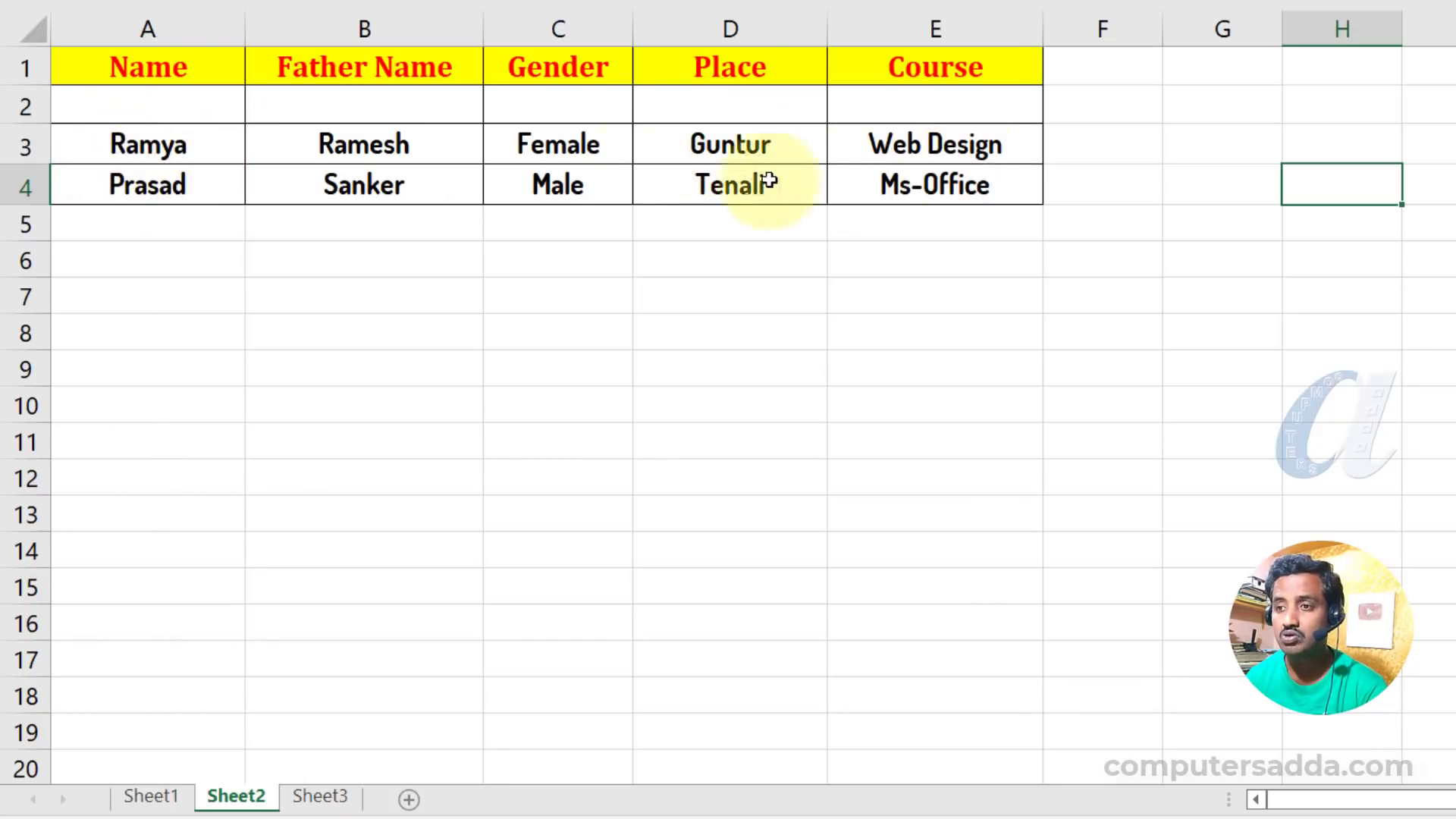
pyautogui.click(167, 795)
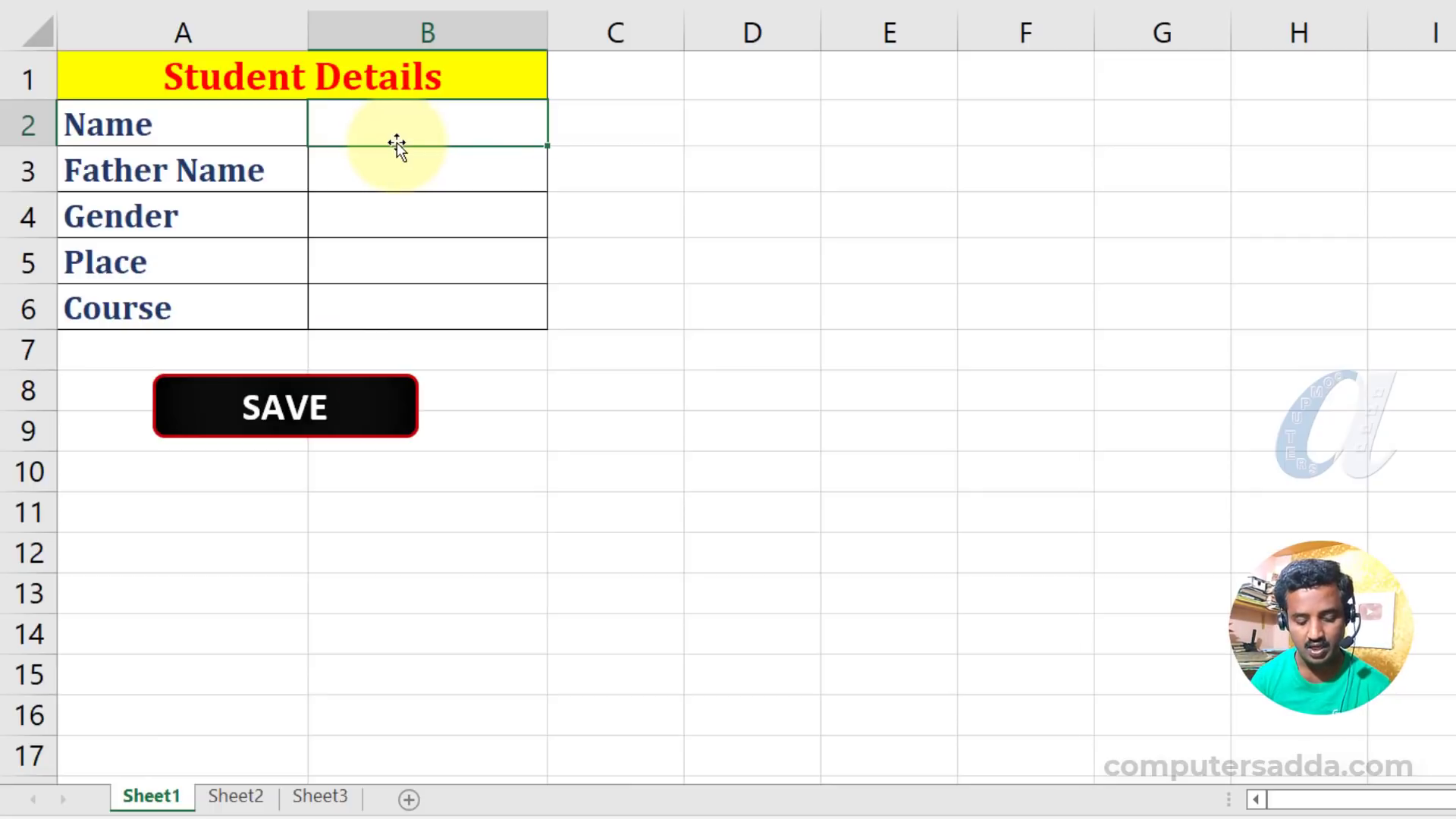
pyautogui.write('Ravi')
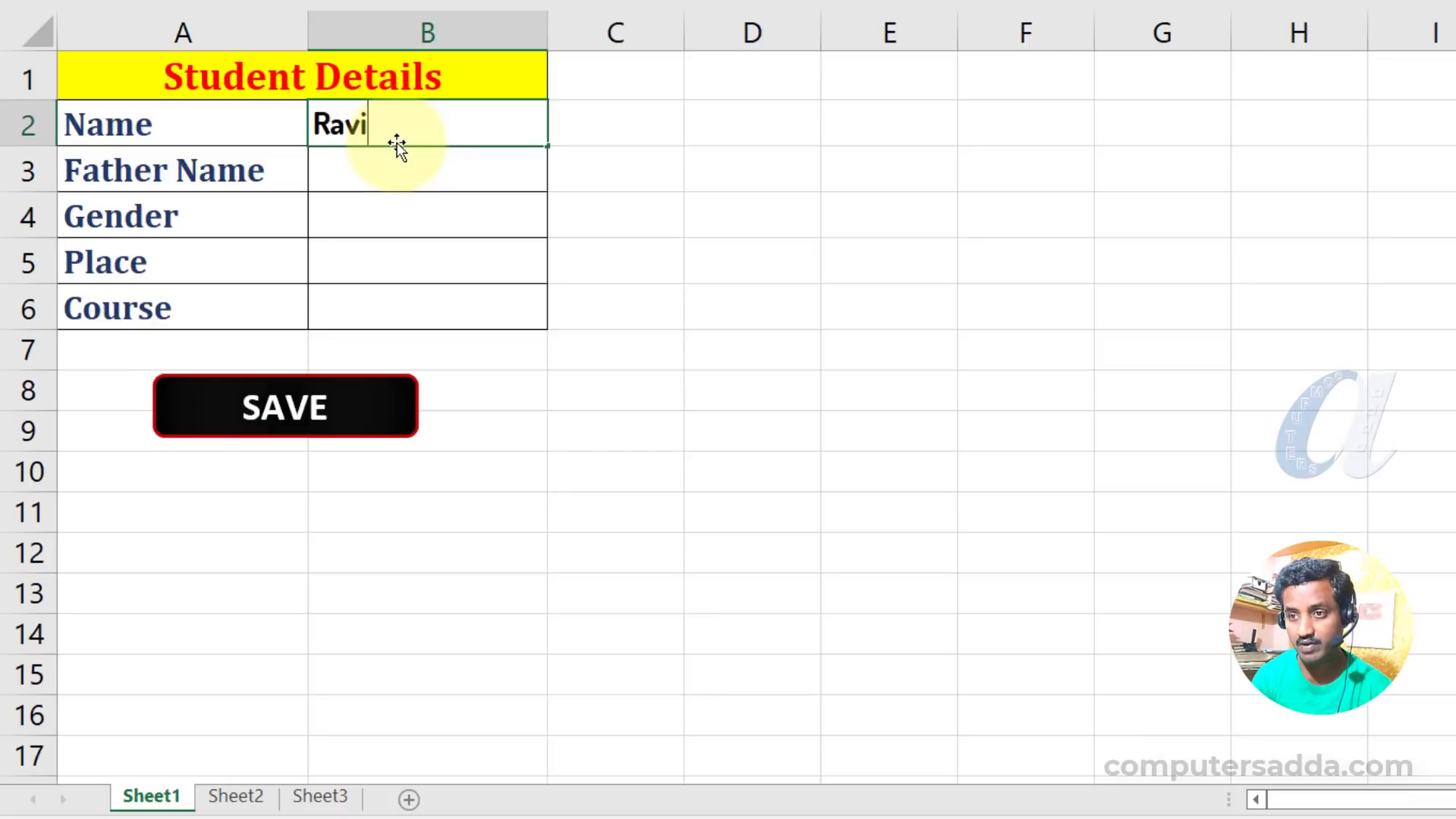
pyautogui.press('Return')
pyautogui.write('Sriniva')
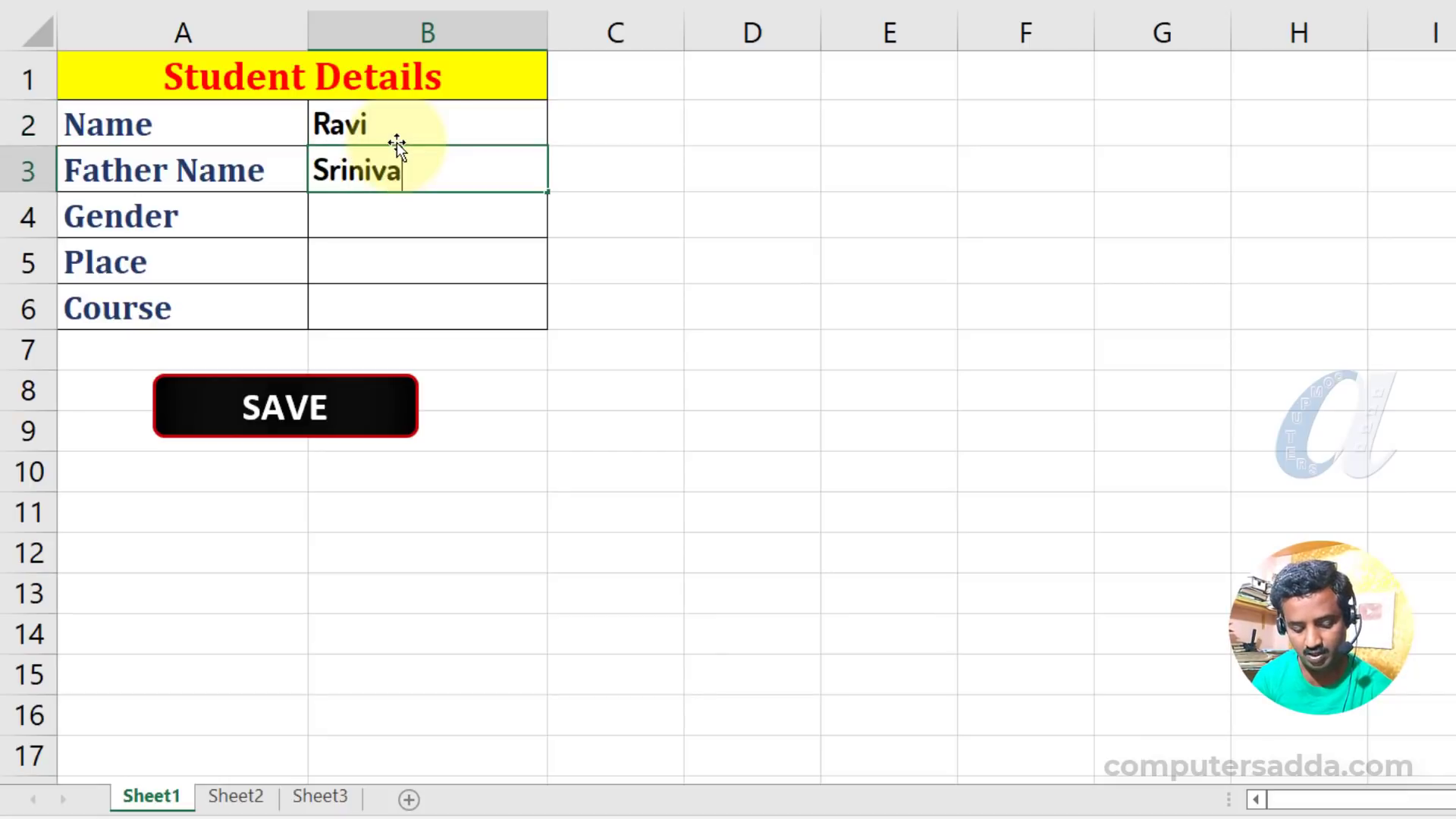
pyautogui.write('sa Rao')
pyautogui.press('Return')
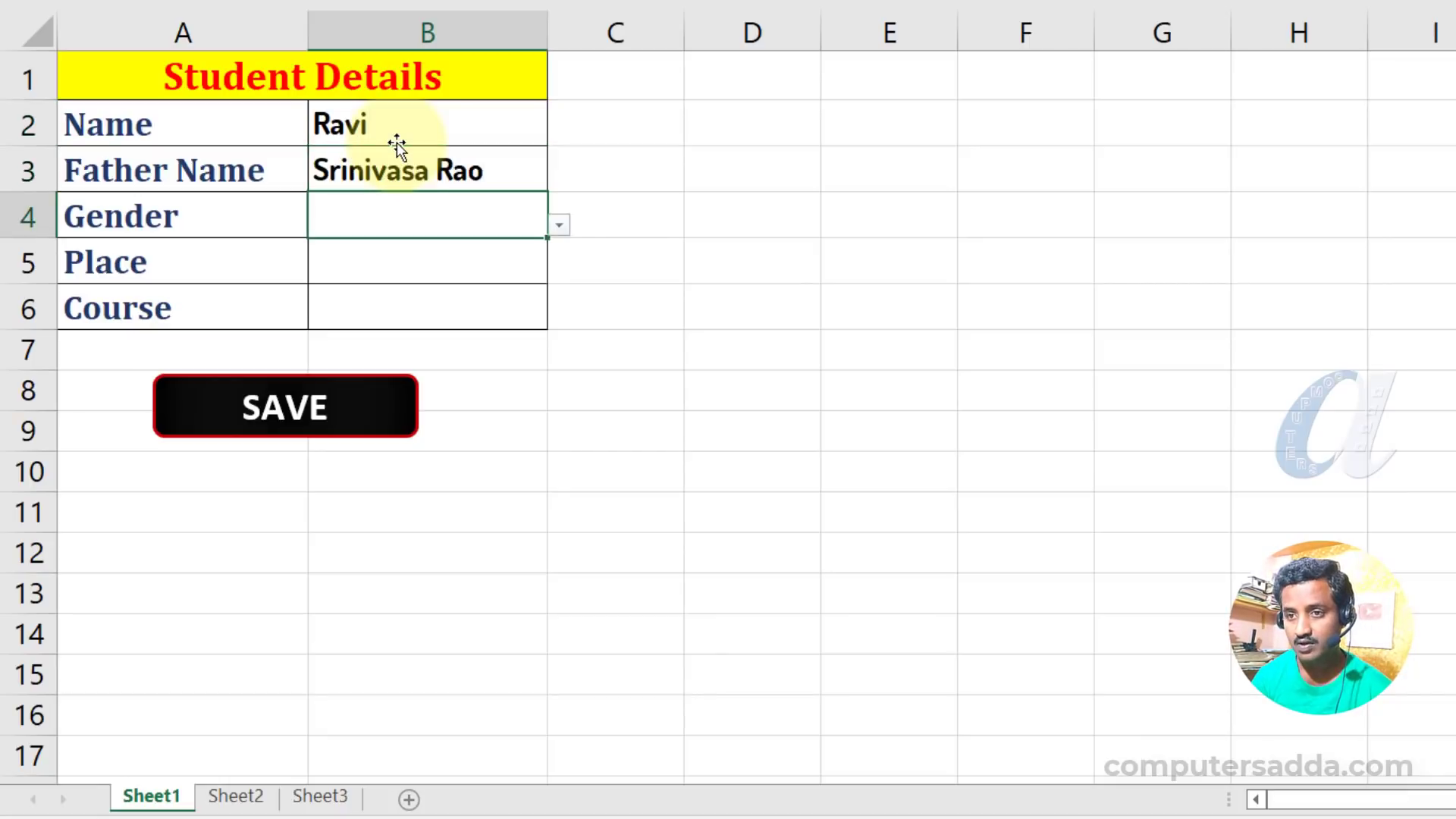
# Pick Male as the gender, enter Hyd as the place, and pick DTP as the course.
pyautogui.click(559, 225)
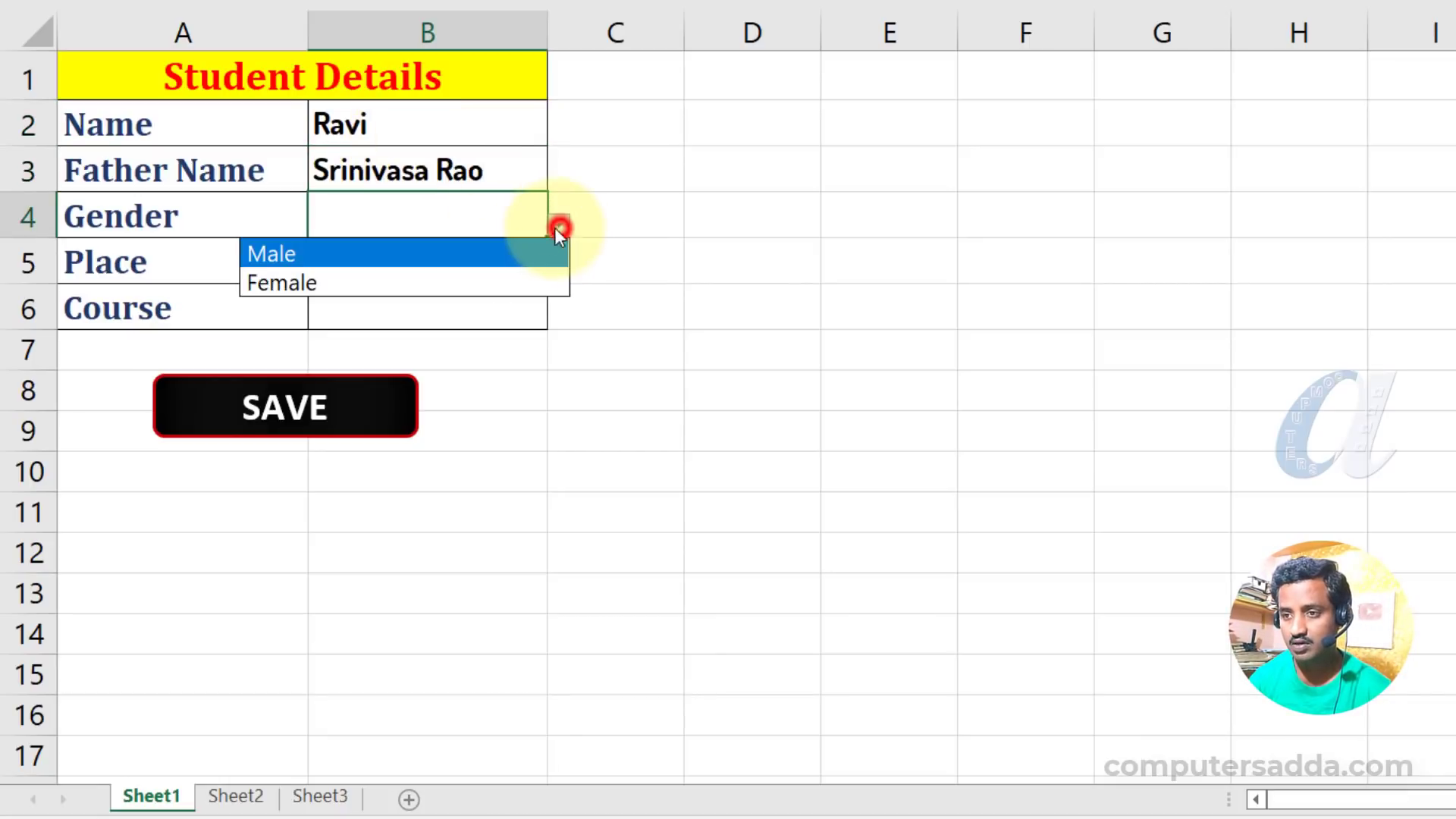
pyautogui.click(381, 257)
pyautogui.click(330, 267)
pyautogui.write('Hyd')
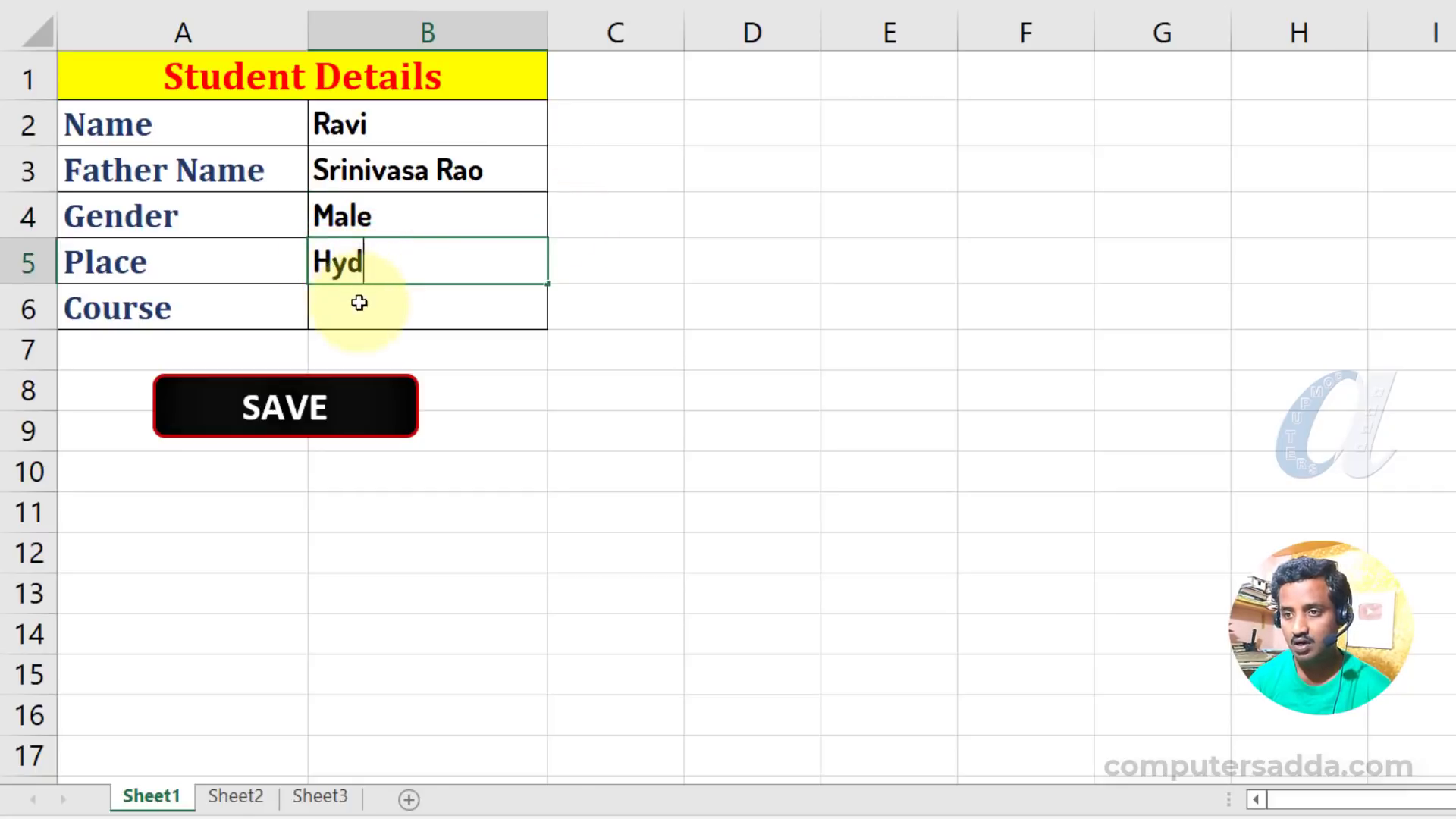
pyautogui.click(360, 303)
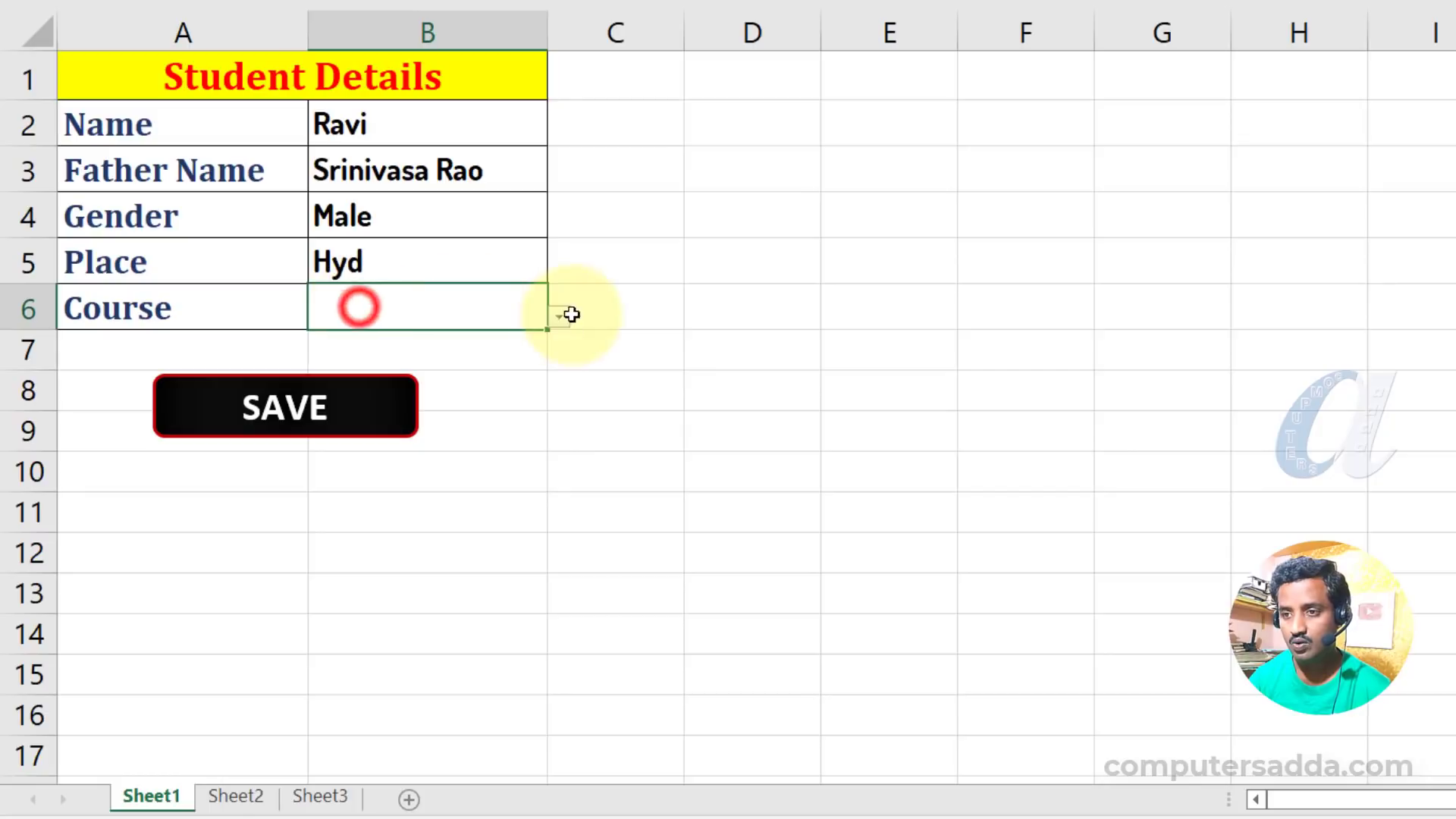
pyautogui.click(559, 316)
pyautogui.click(288, 434)
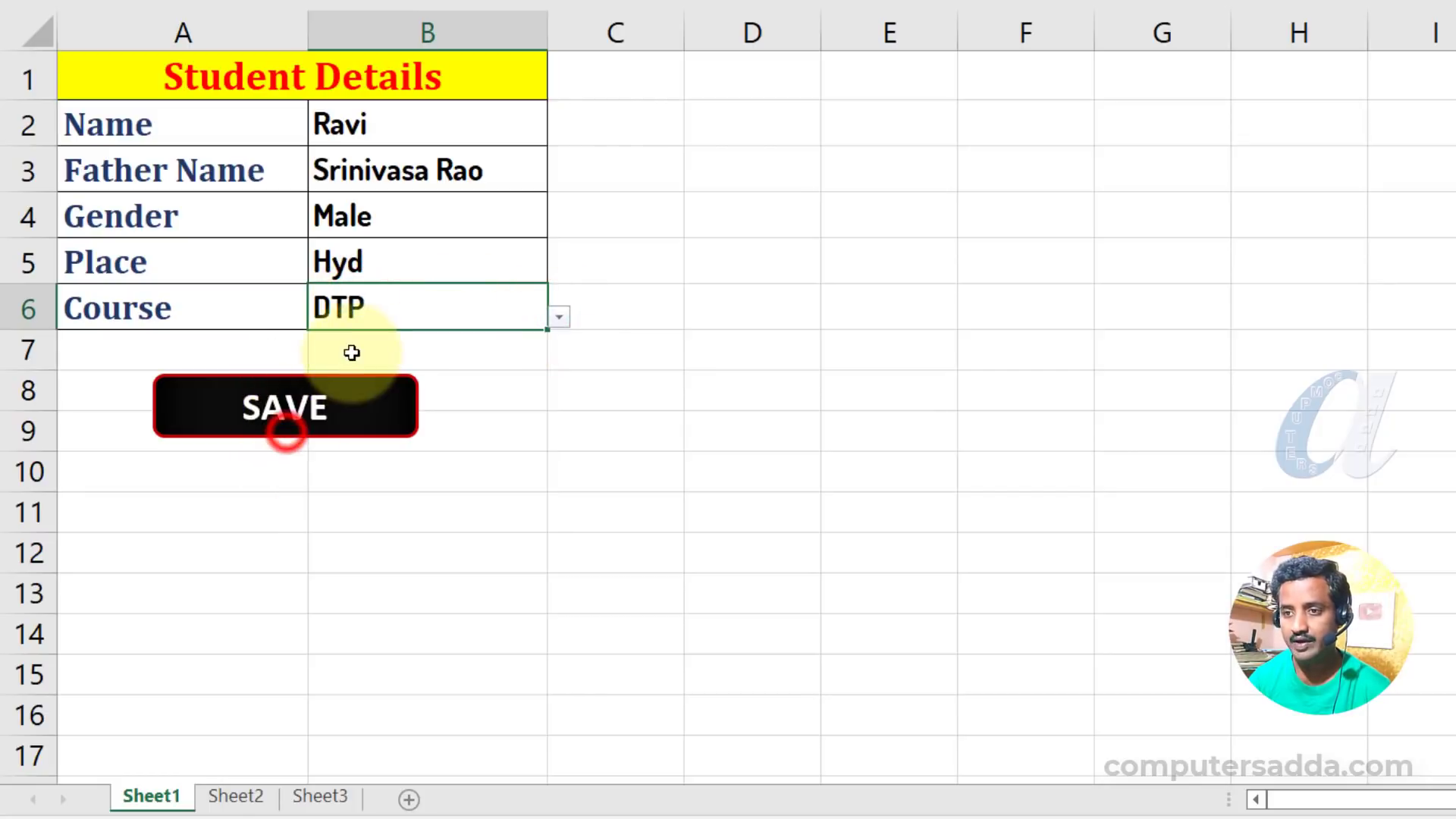
# Save the filled form as a new record and return to the blank Student Details form.
pyautogui.click(291, 410)
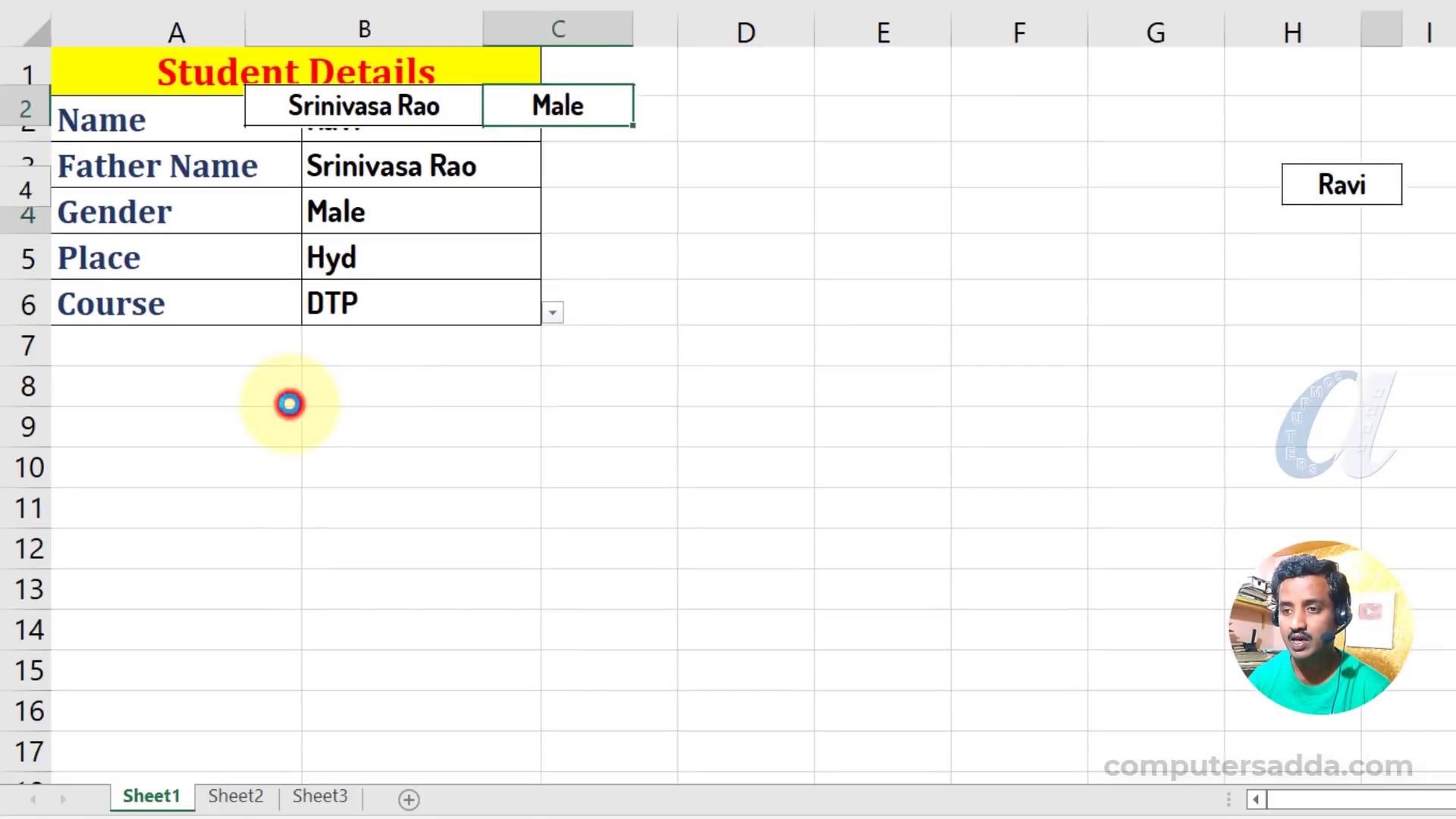
pyautogui.click(227, 797)
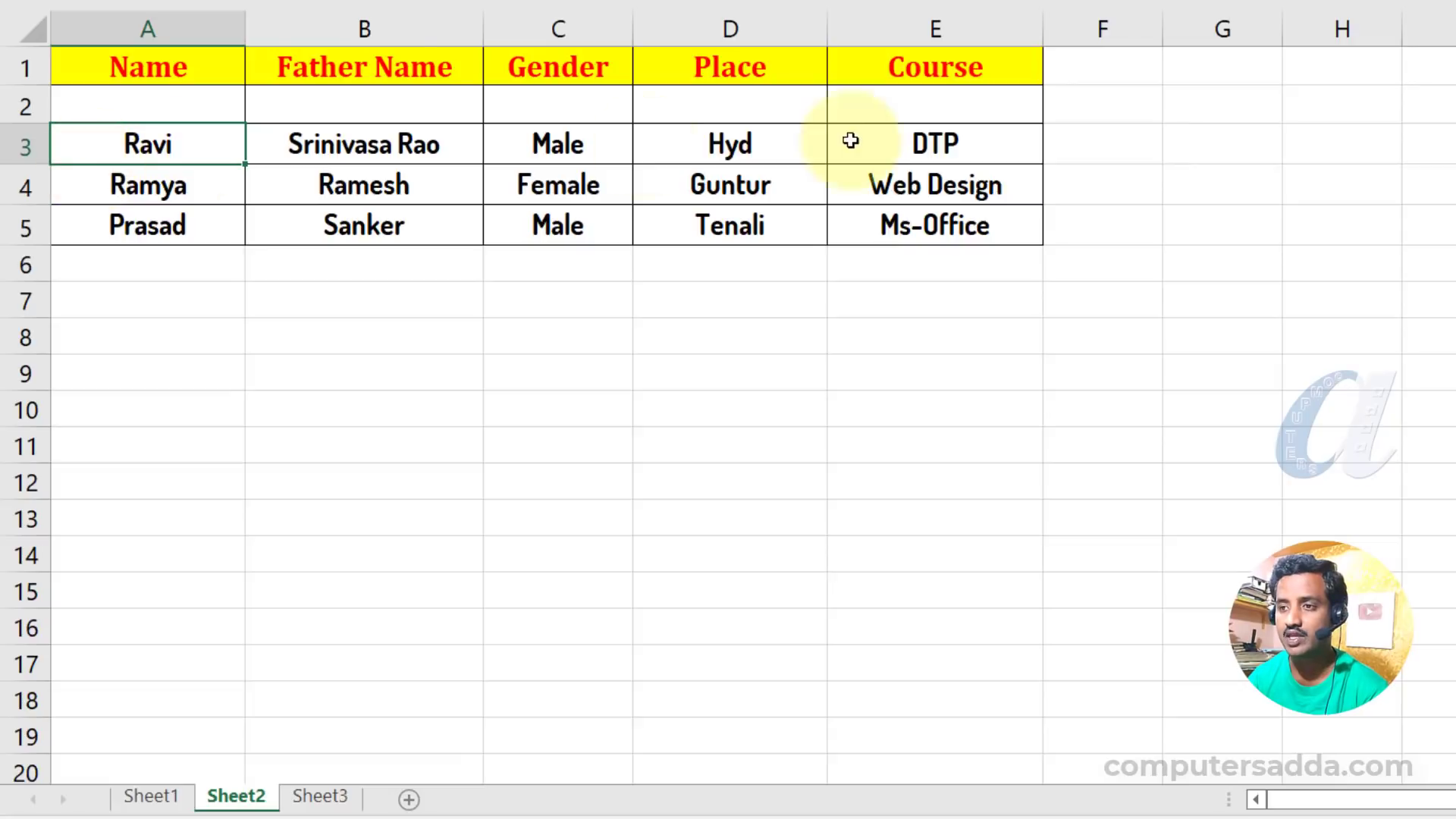
pyautogui.click(152, 794)
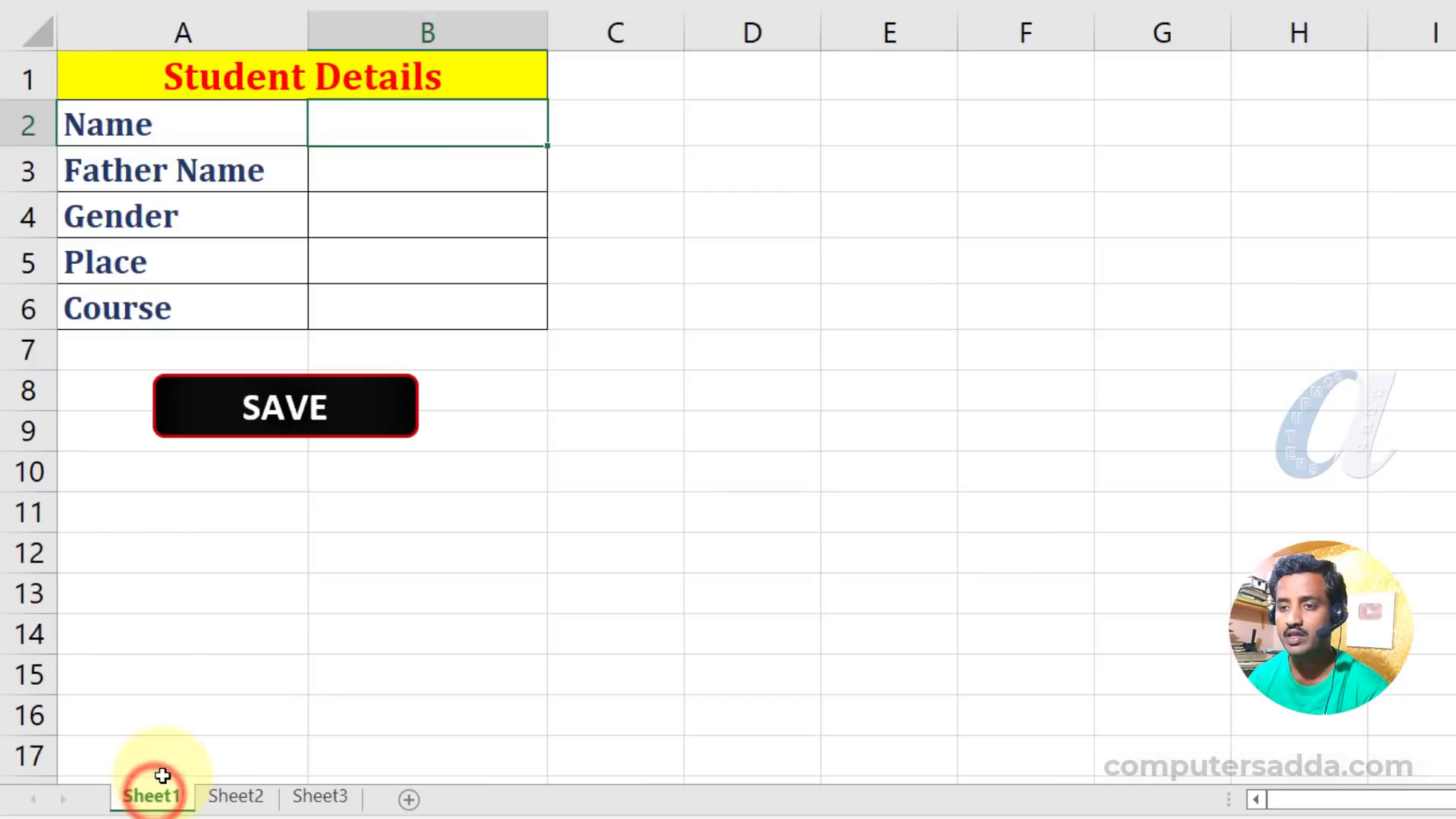
pyautogui.click(235, 796)
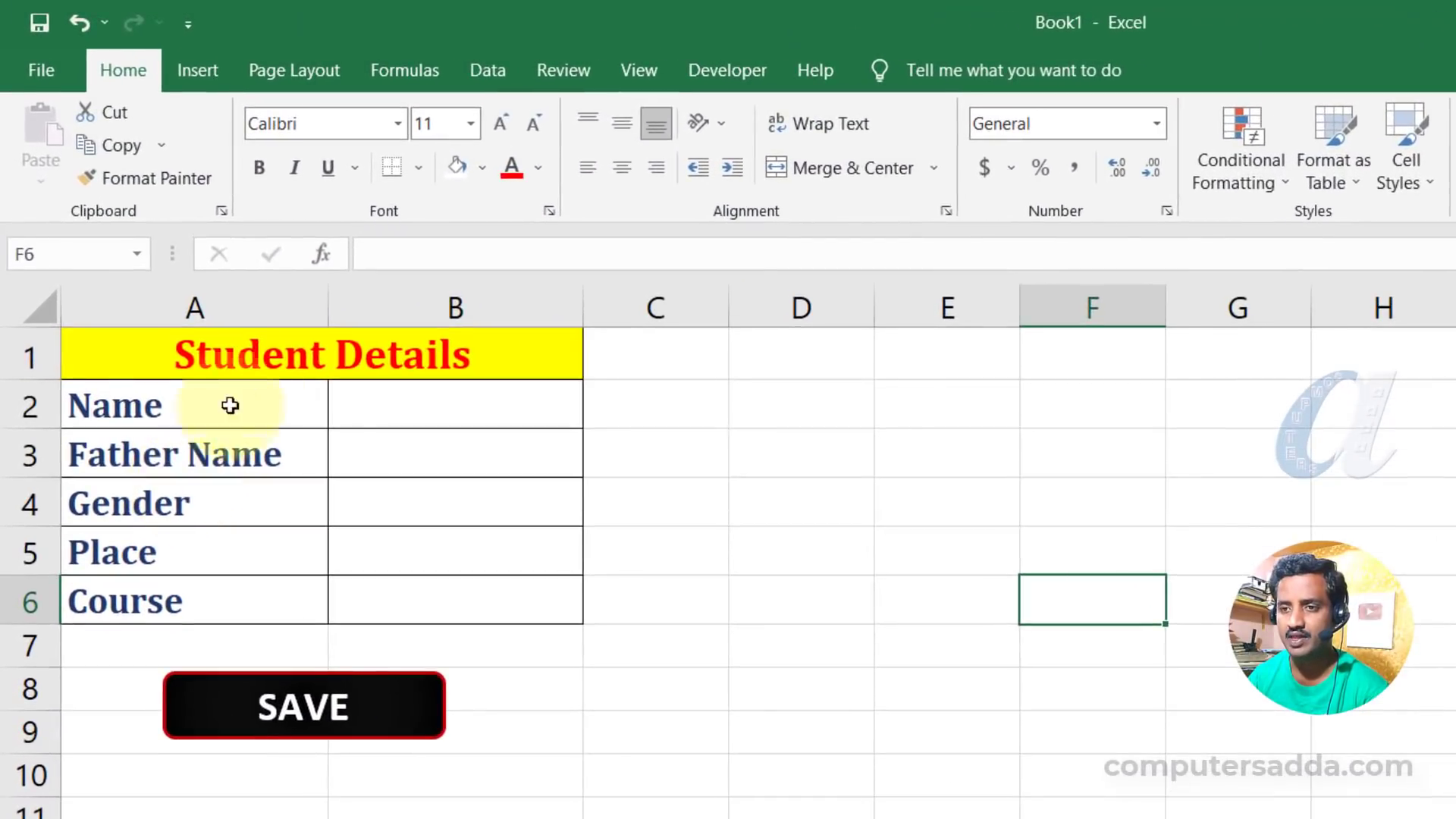
pyautogui.moveTo(124, 407)
pyautogui.mouseDown()
pyautogui.moveTo(114, 553)
pyautogui.moveTo(146, 613)
pyautogui.mouseUp()
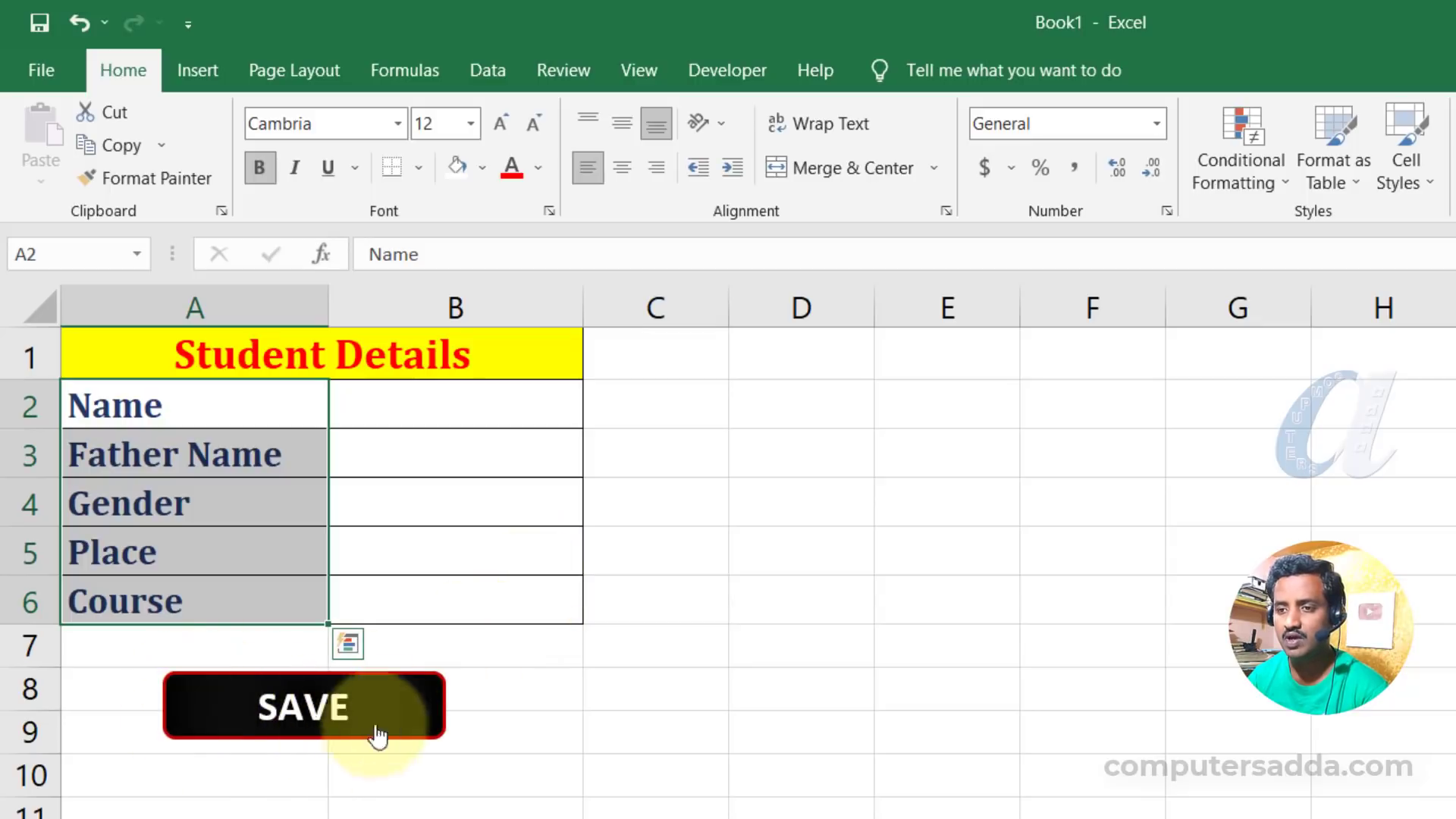
pyautogui.click(659, 690)
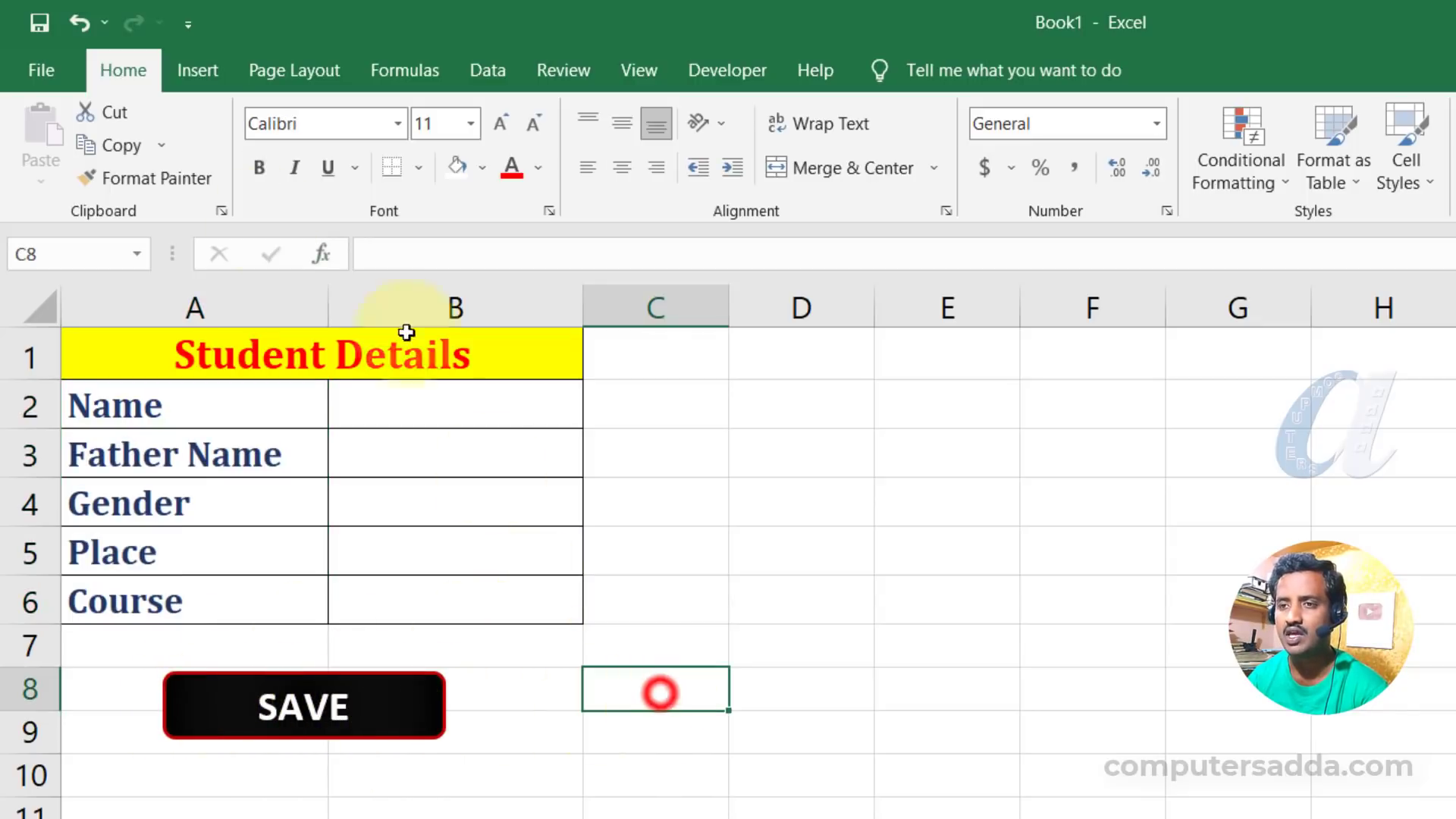
pyautogui.click(193, 80)
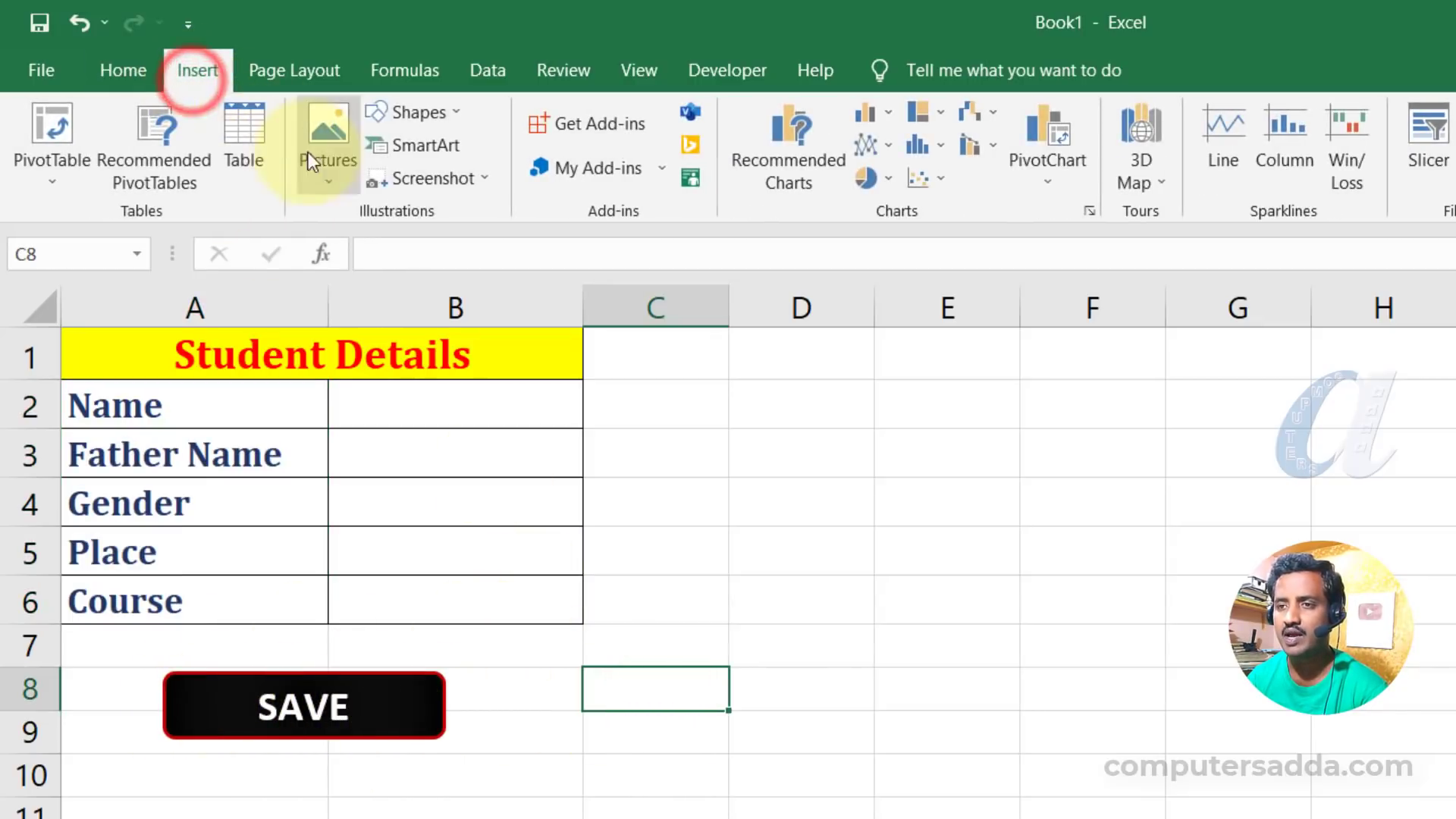
pyautogui.click(434, 113)
pyautogui.click(511, 179)
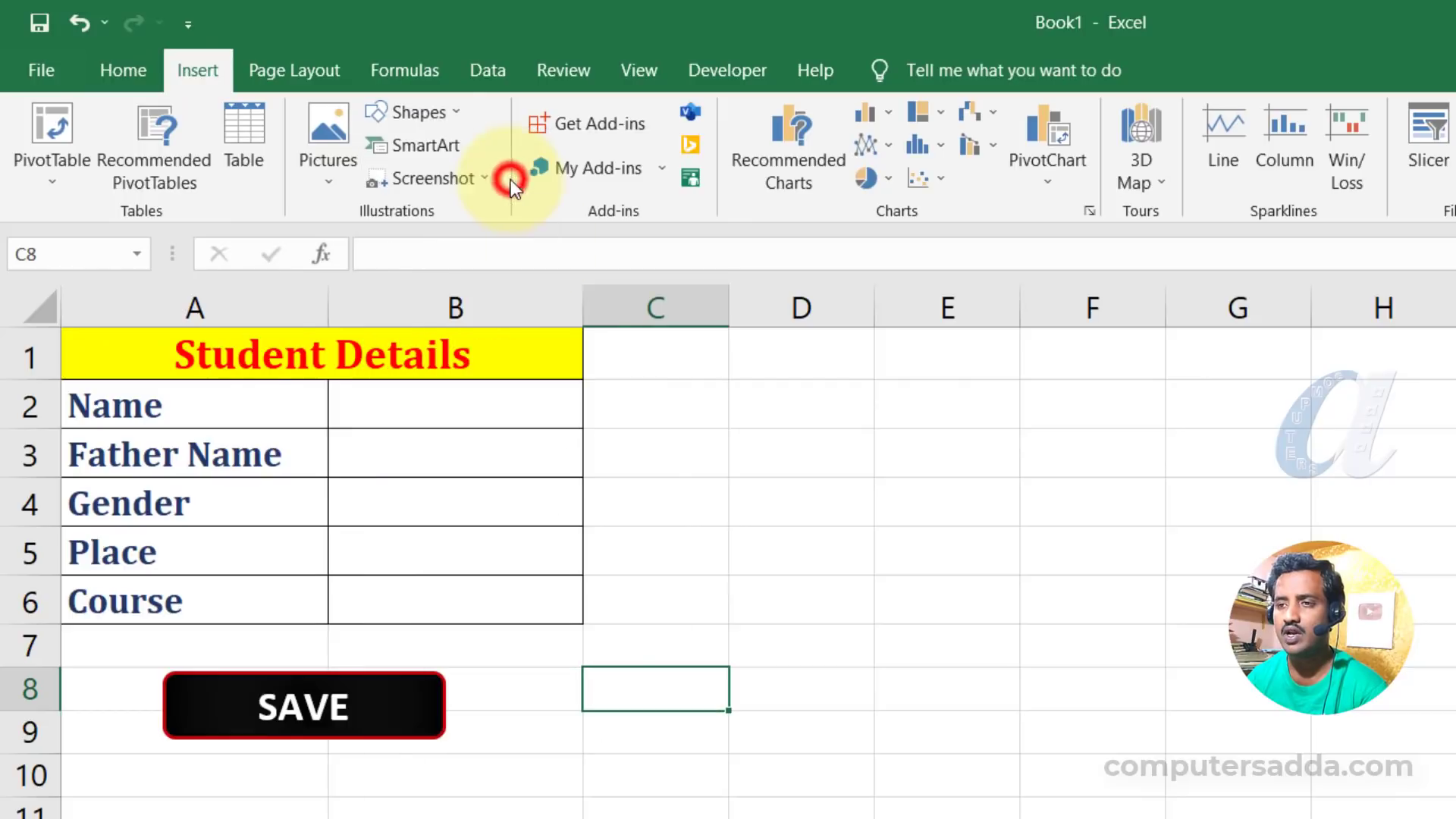
pyautogui.moveTo(531, 674); pyautogui.dragTo(797, 748)
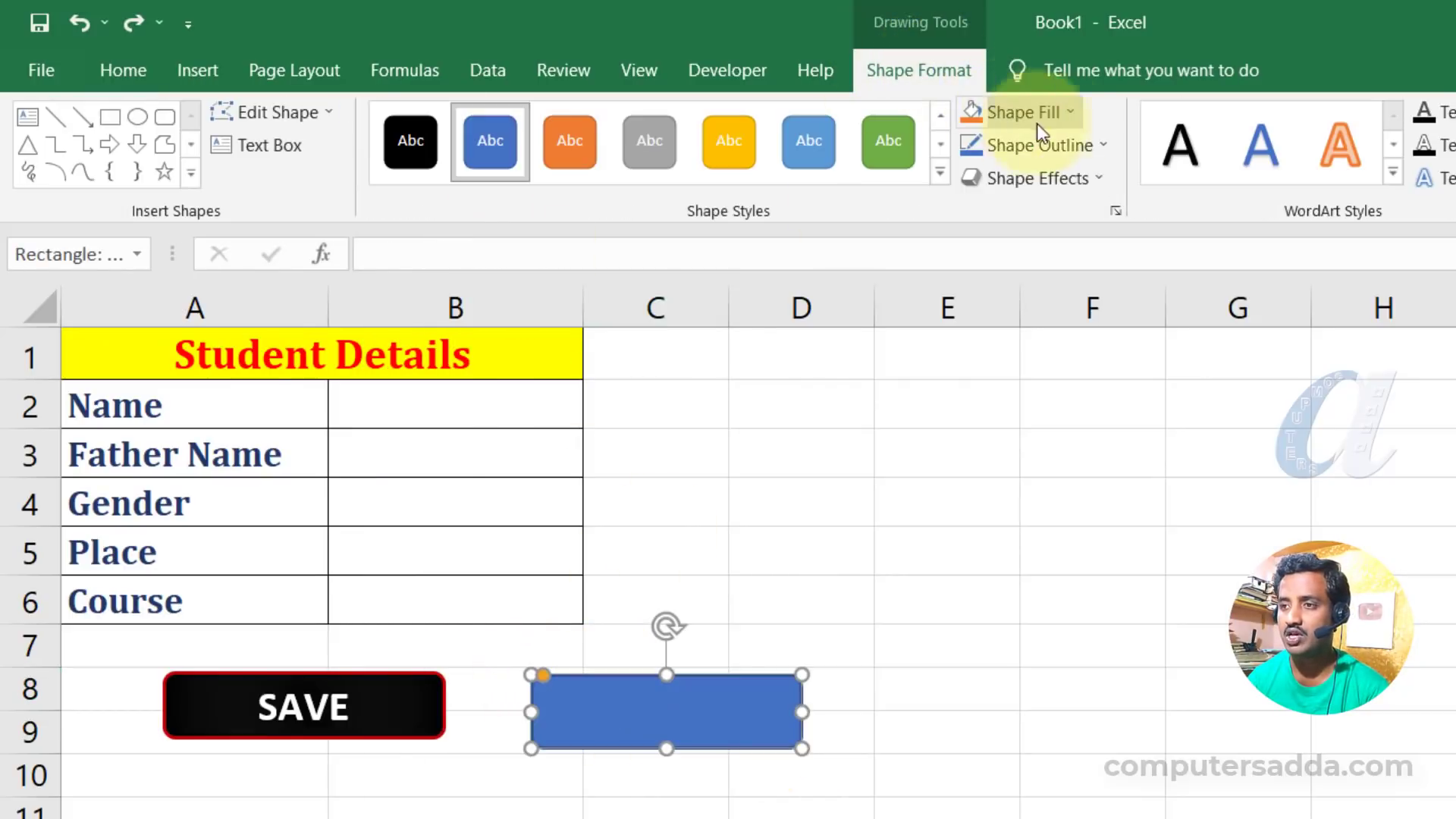
pyautogui.click(1062, 111)
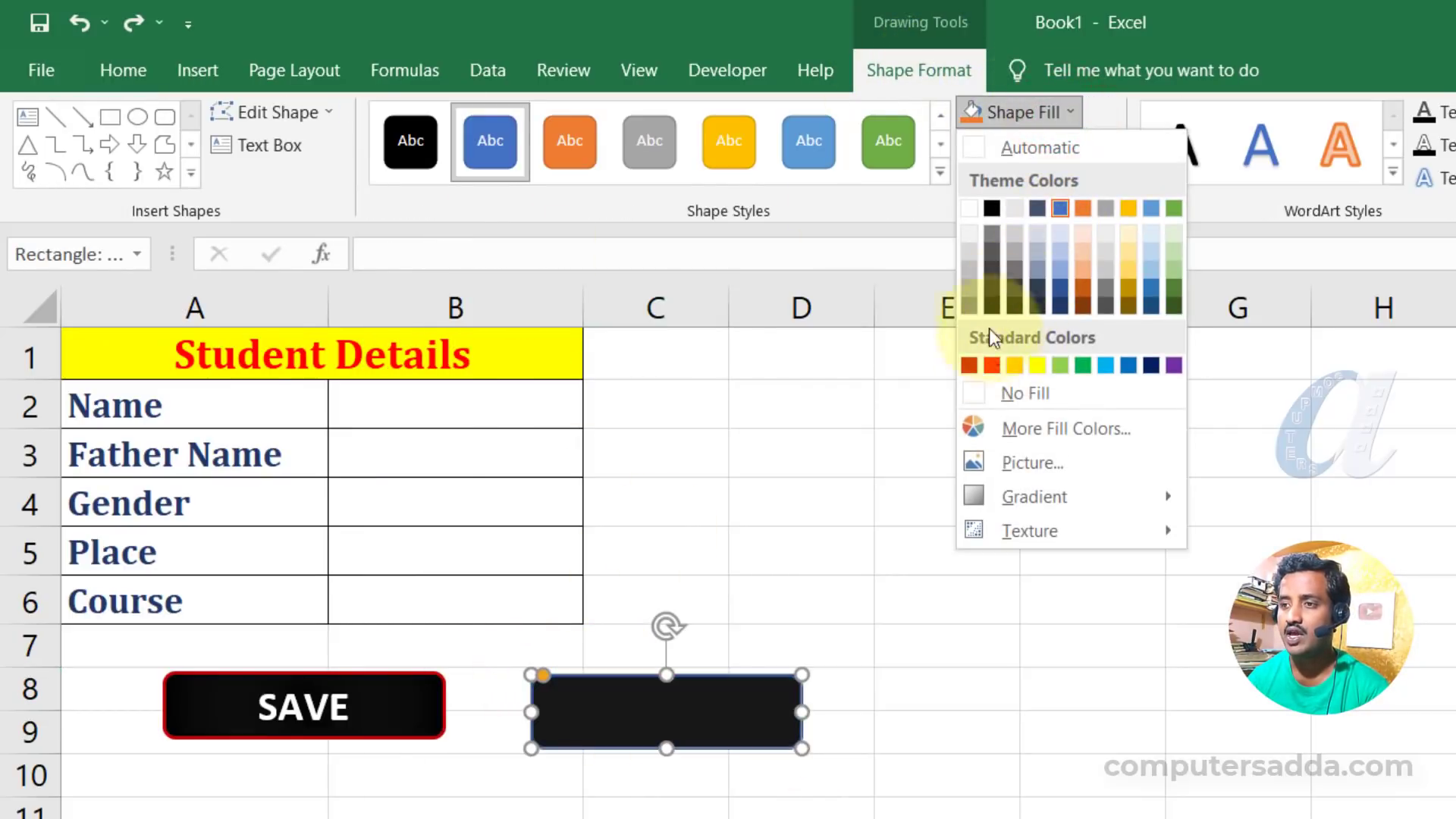
pyautogui.moveTo(1035, 496)
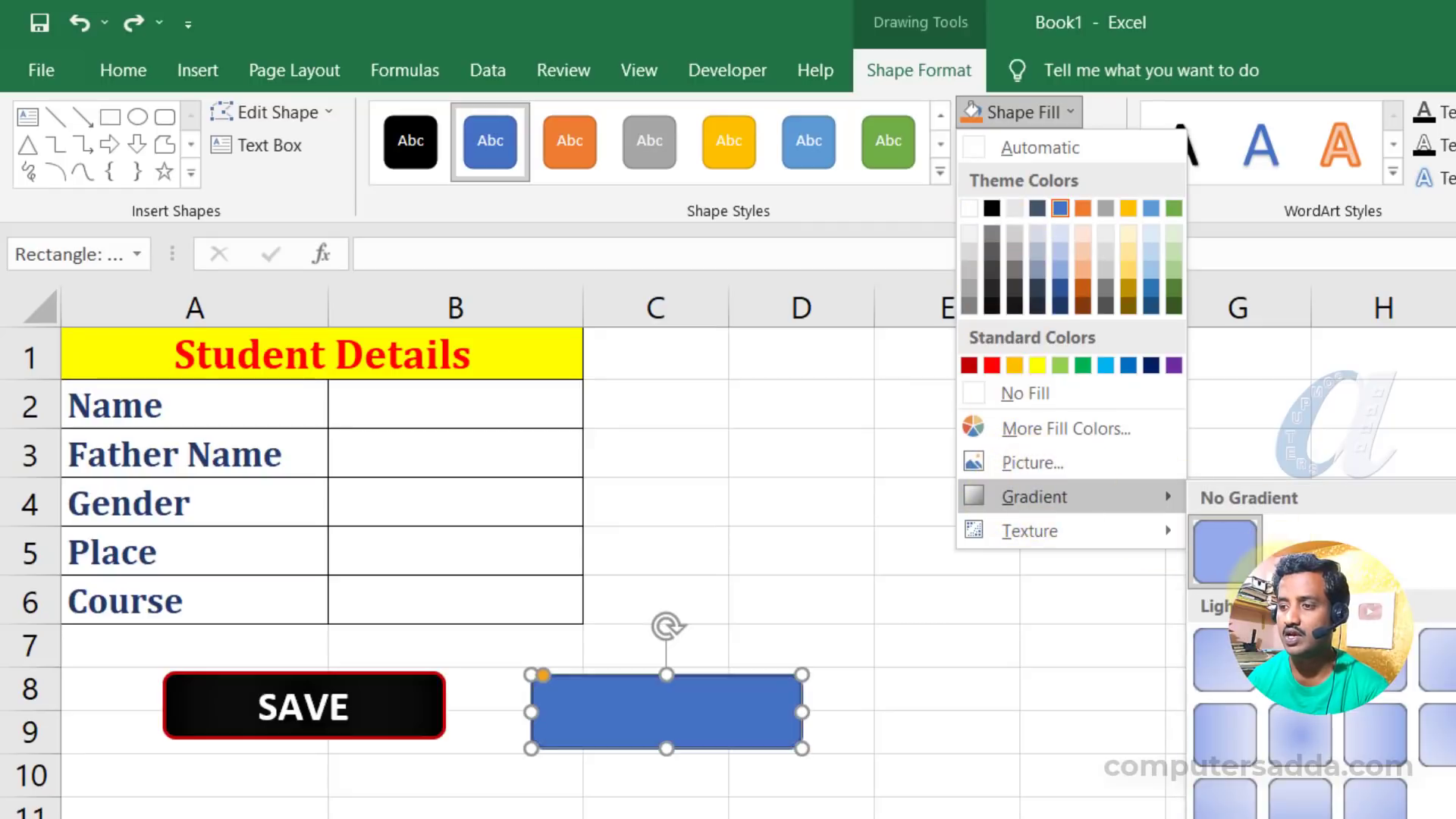
pyautogui.click(994, 306)
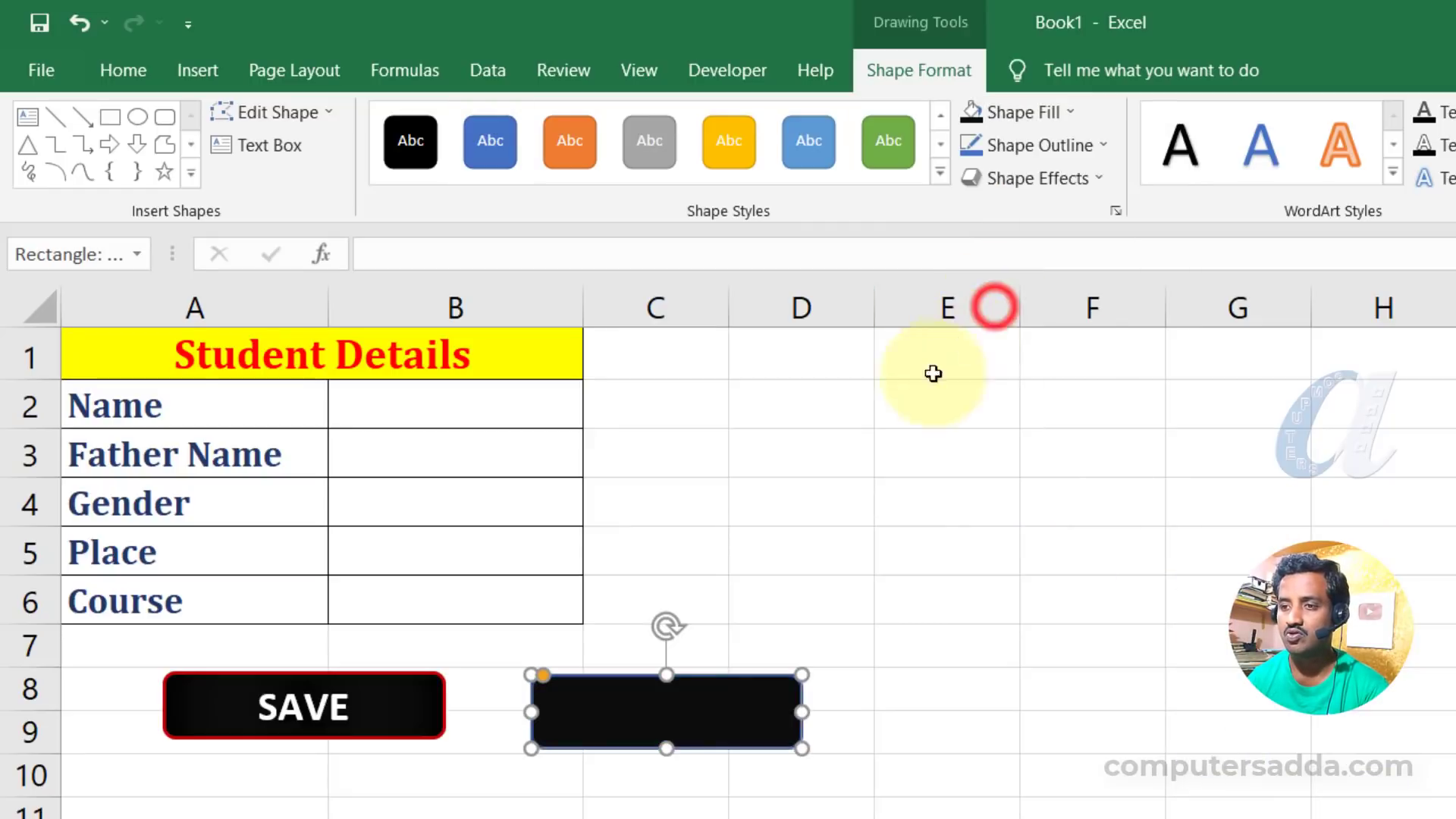
pyautogui.rightClick(629, 713)
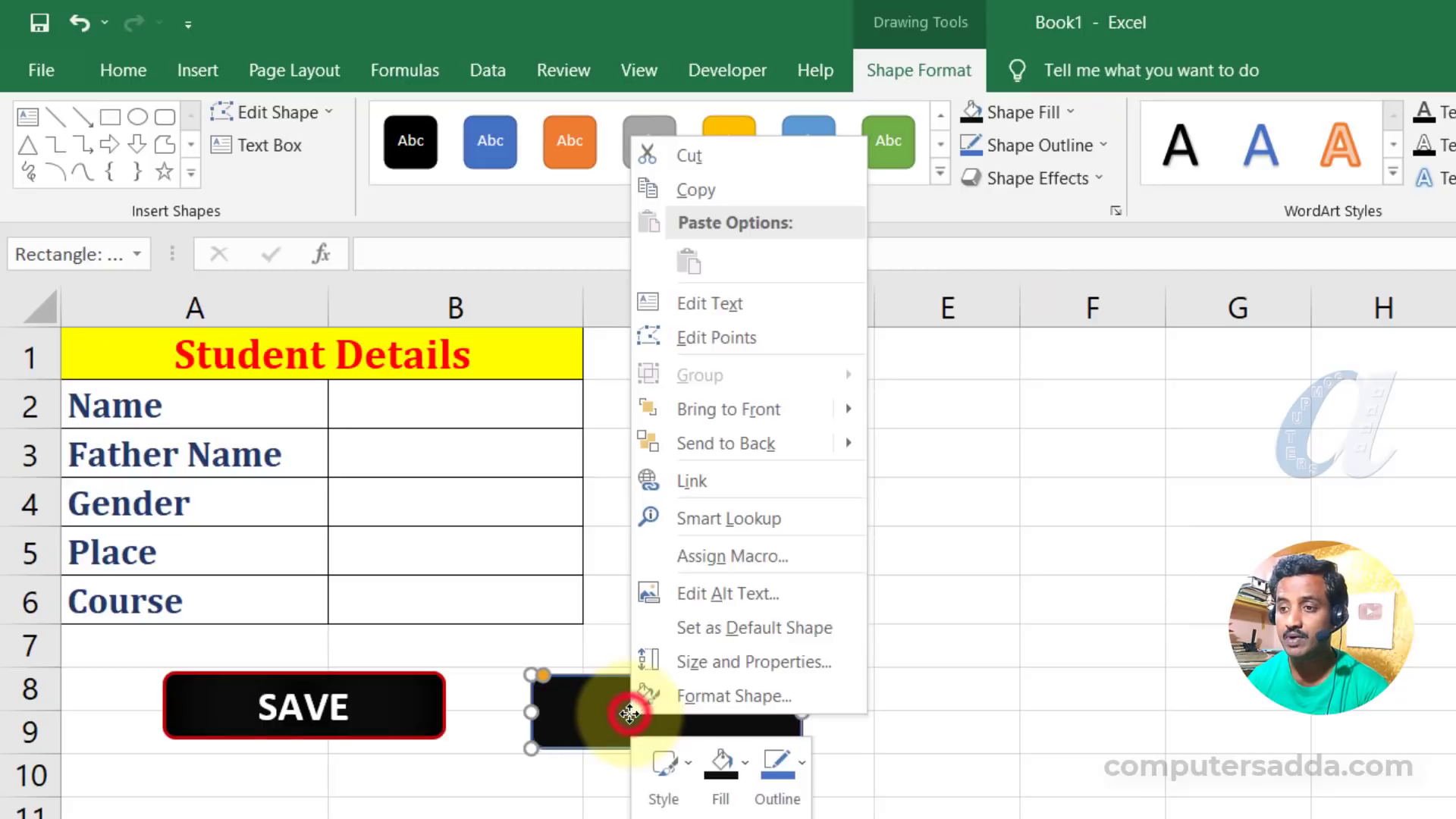
pyautogui.click(708, 305)
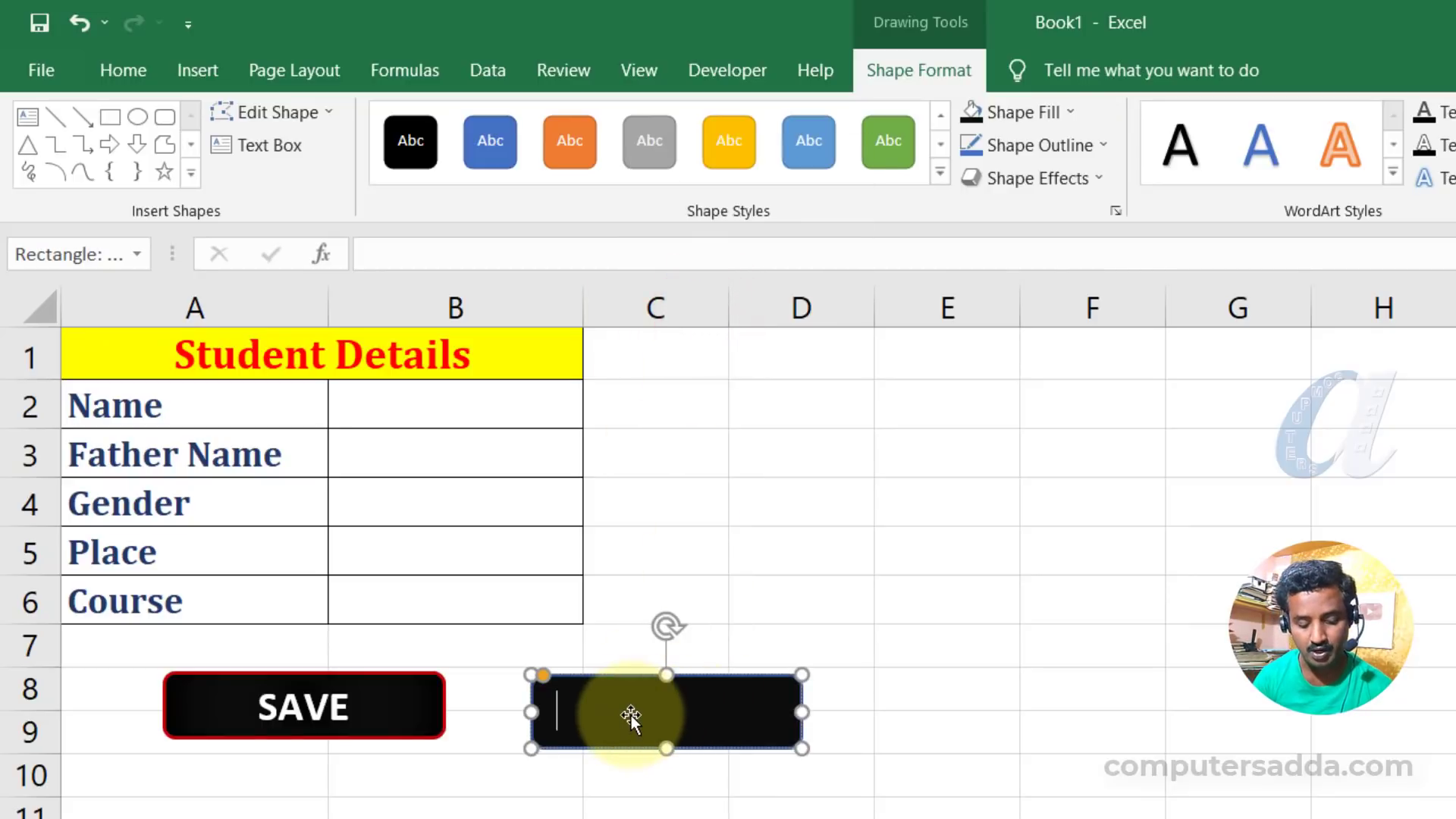
pyautogui.write('SUBMIT')
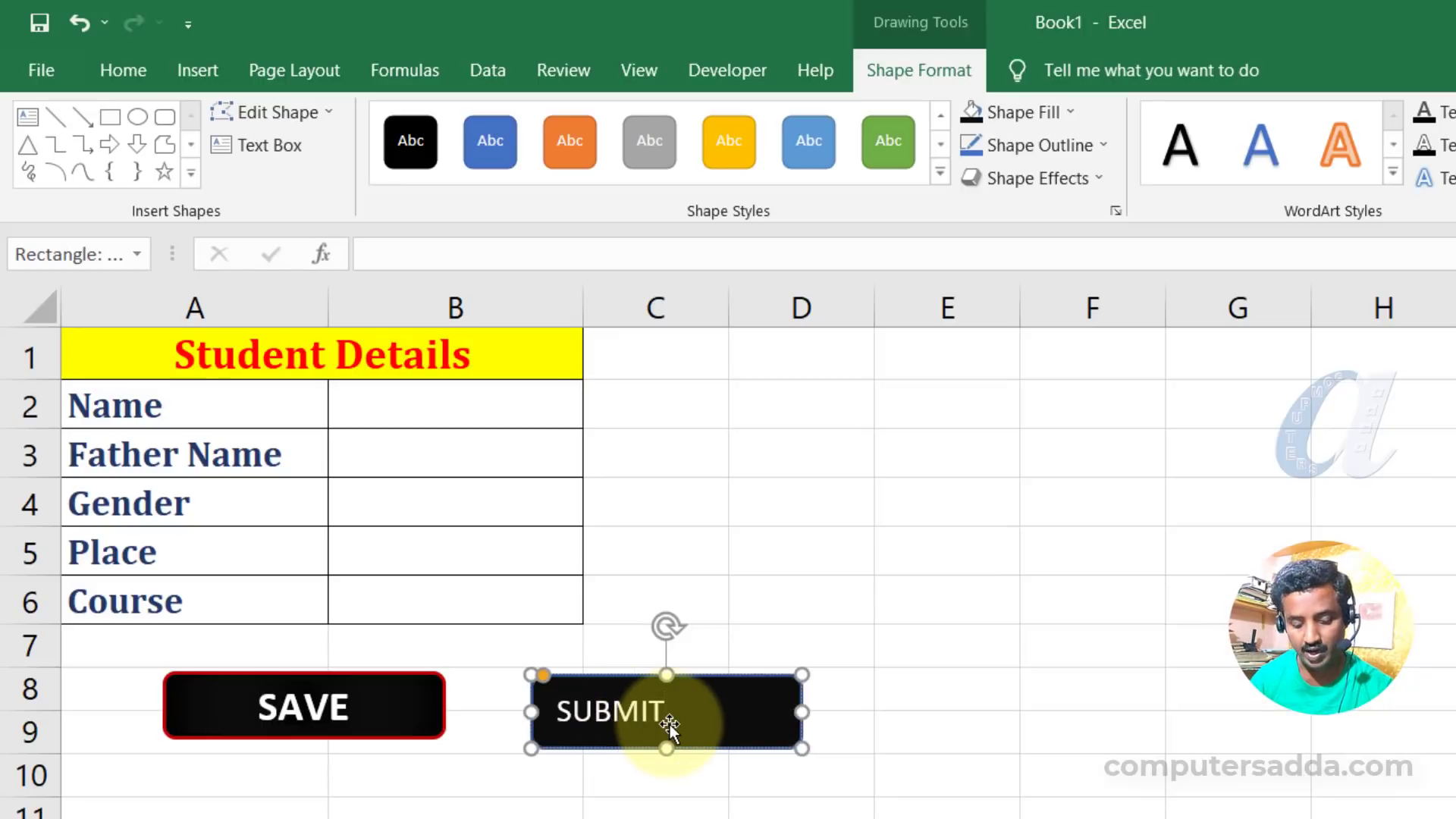
pyautogui.hotkey('ctrl', 'e')
pyautogui.moveTo(616, 711); pyautogui.dragTo(728, 713)
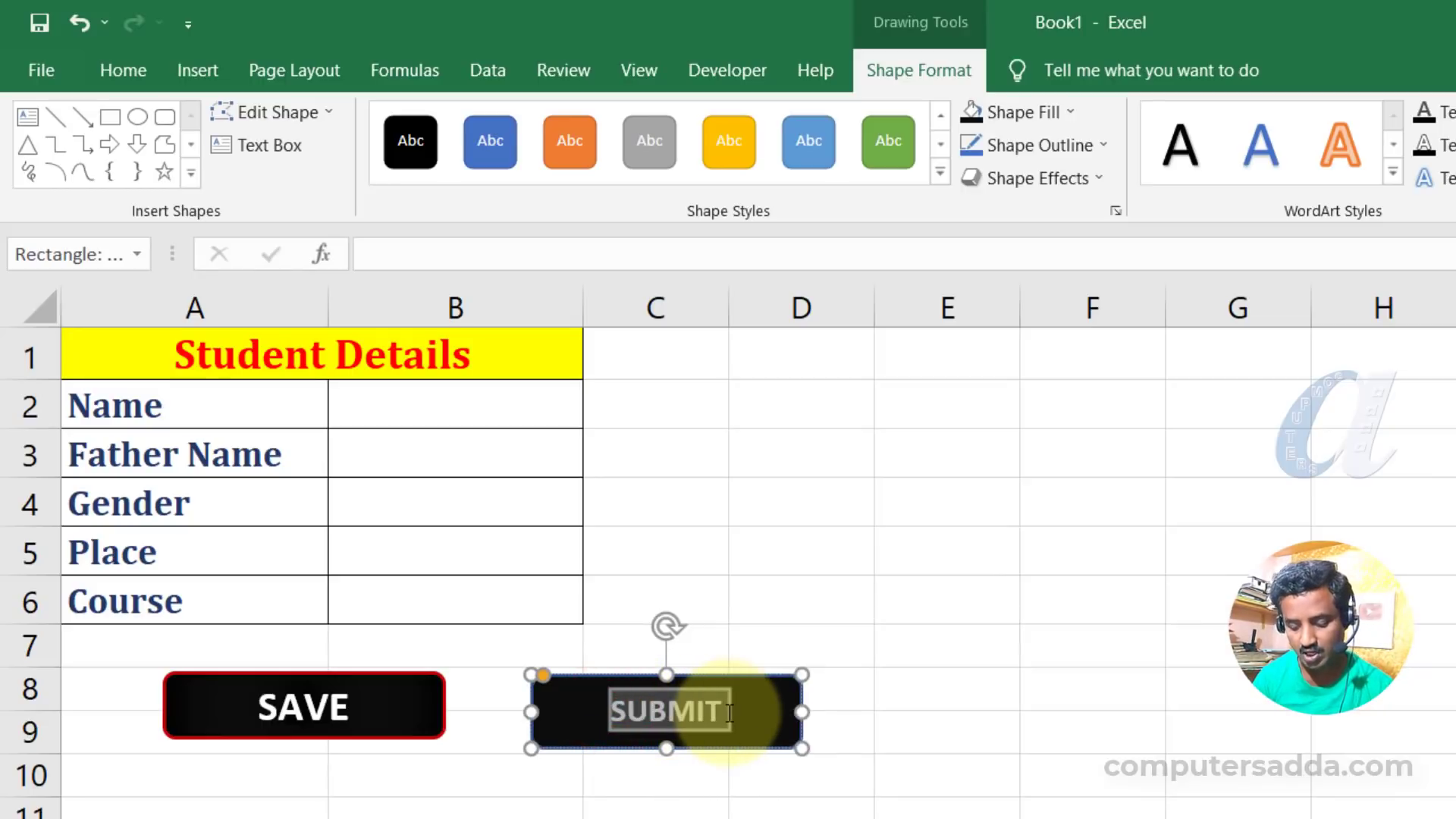
pyautogui.hotkey('ctrl', 'shift', '.')
pyautogui.hotkey('ctrl', 'shift', '.')
pyautogui.click(679, 732)
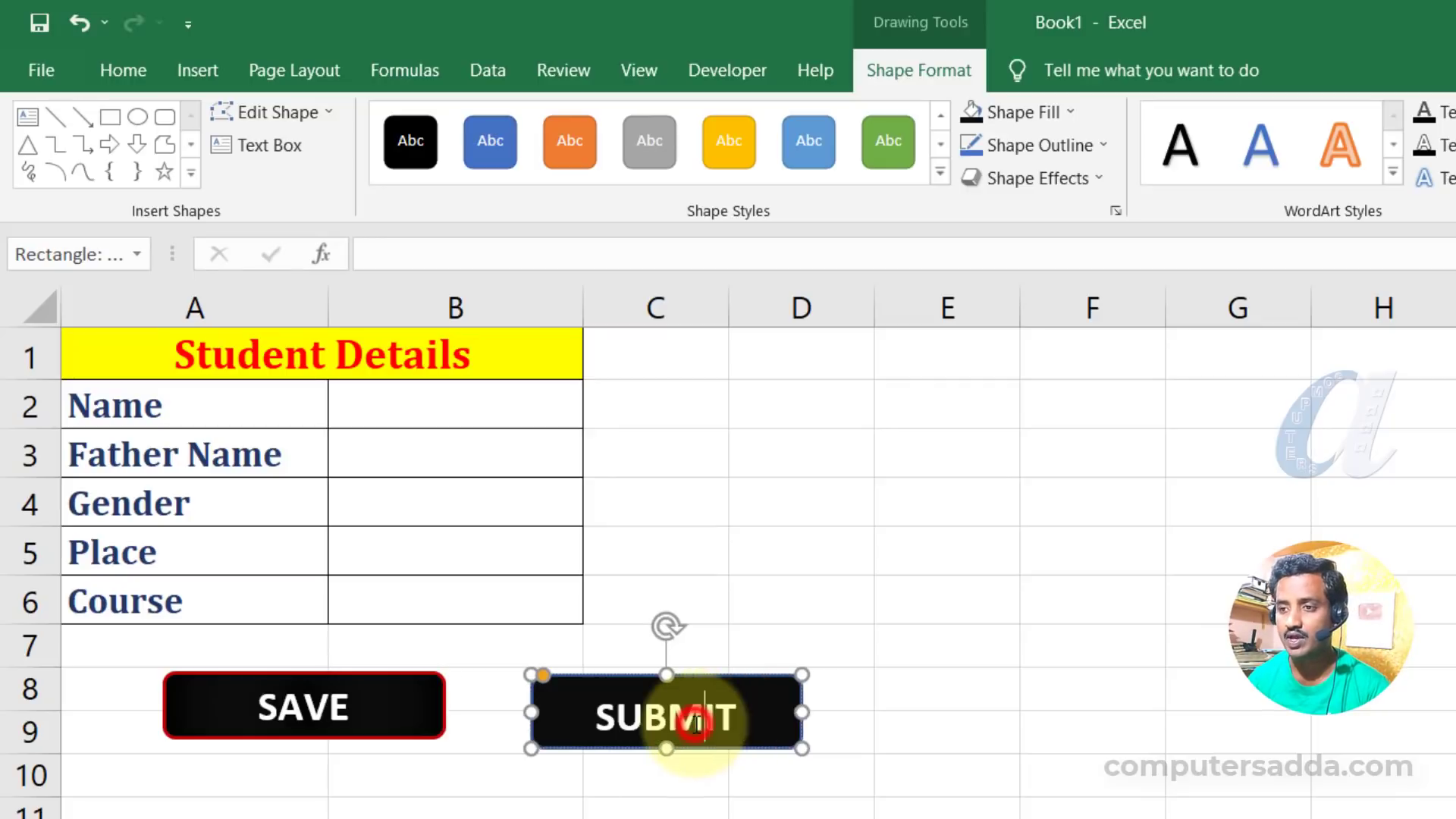
pyautogui.click(596, 670)
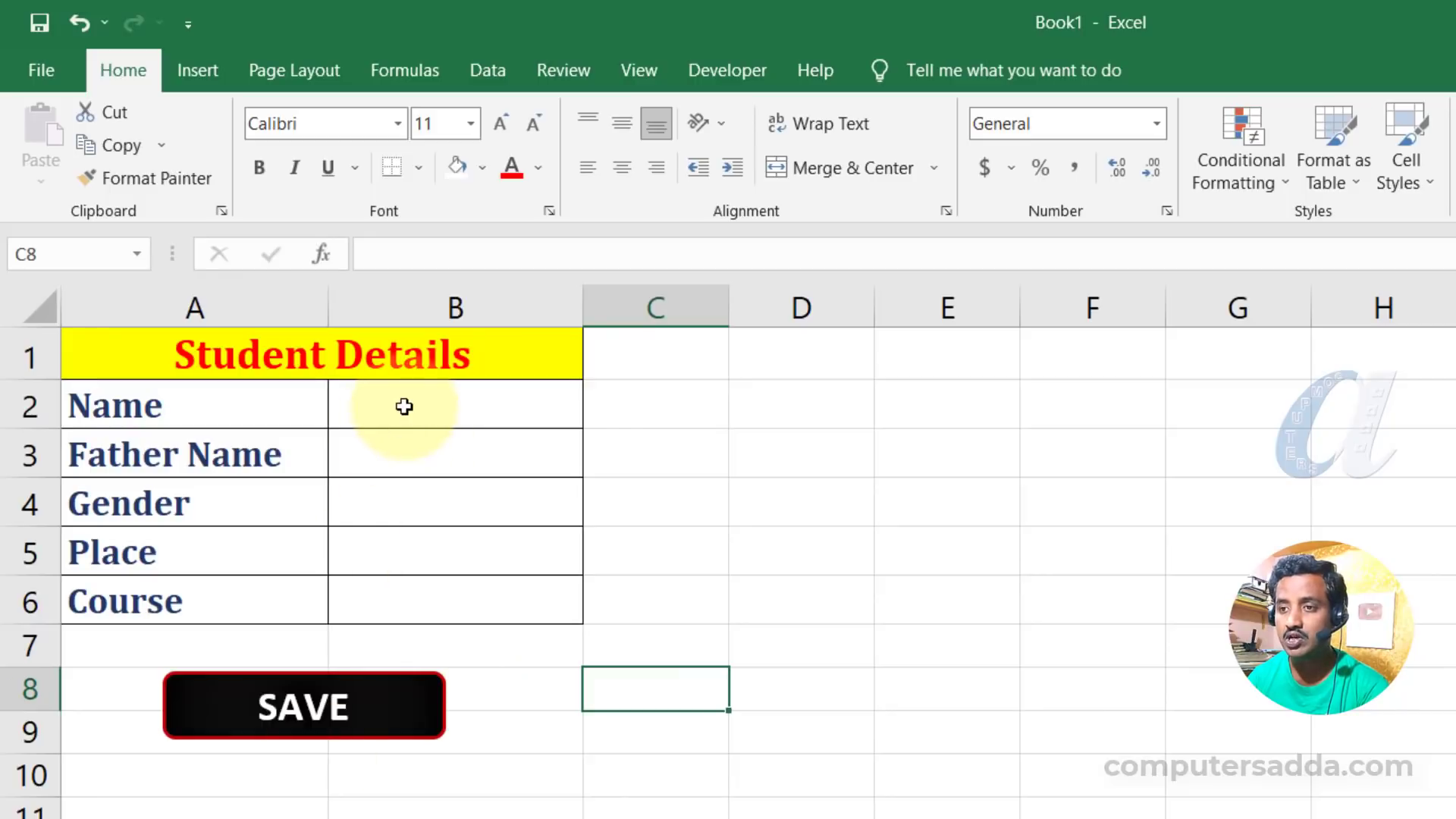
# Enter the student's name and father's name in B2 and B3.
pyautogui.moveTo(404, 407); pyautogui.dragTo(408, 612)
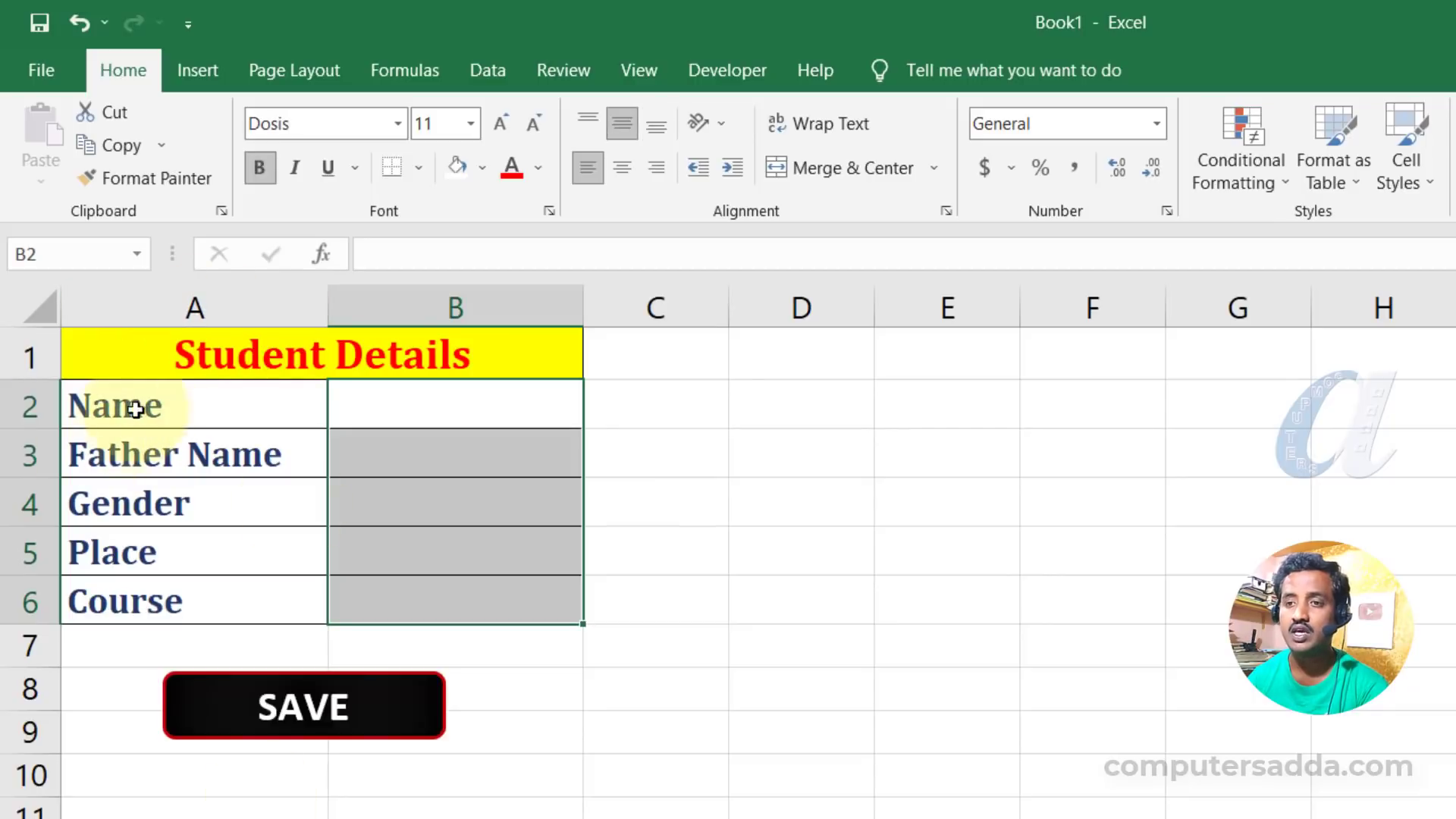
pyautogui.click(458, 417)
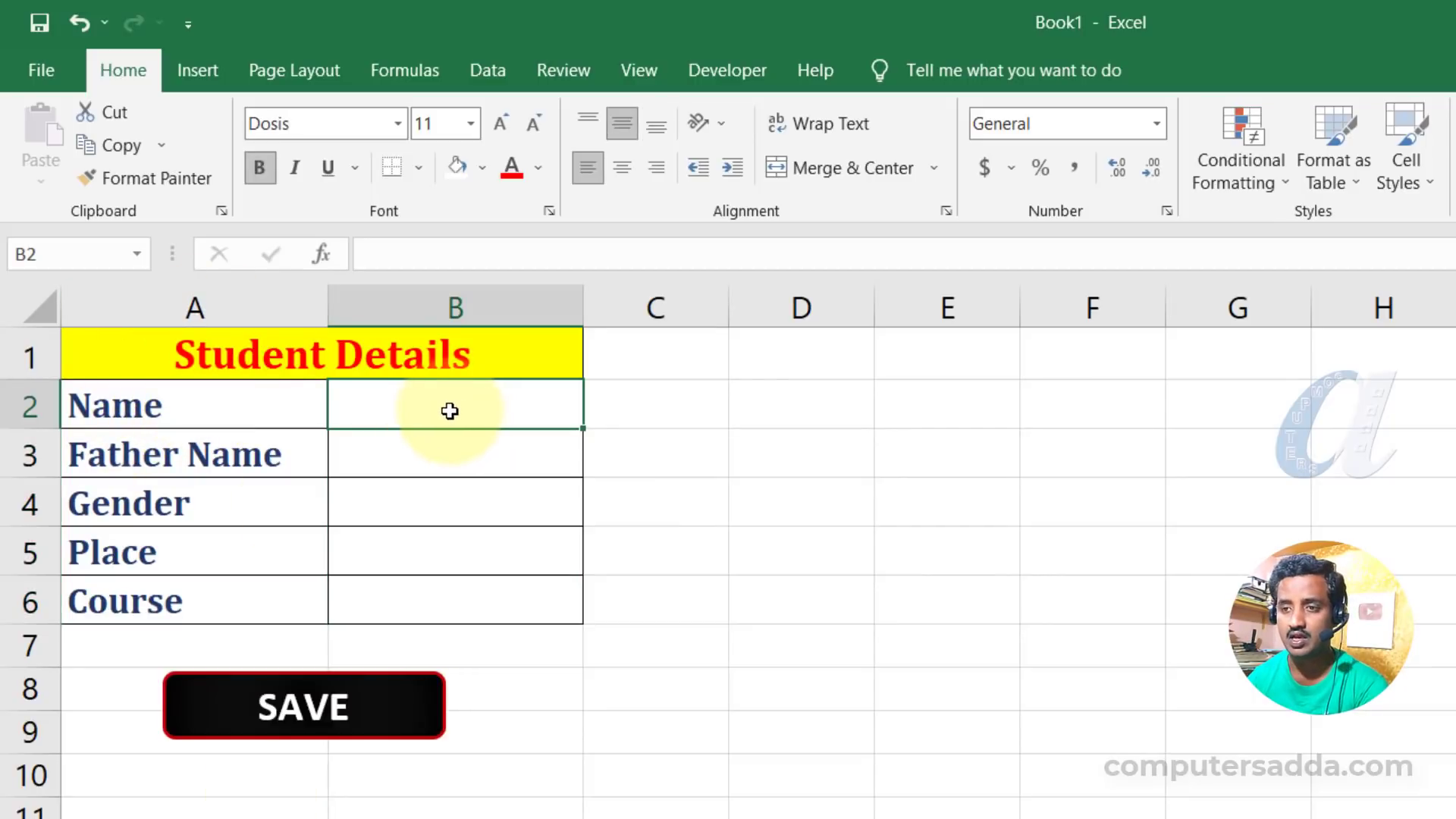
pyautogui.write('Prasa')
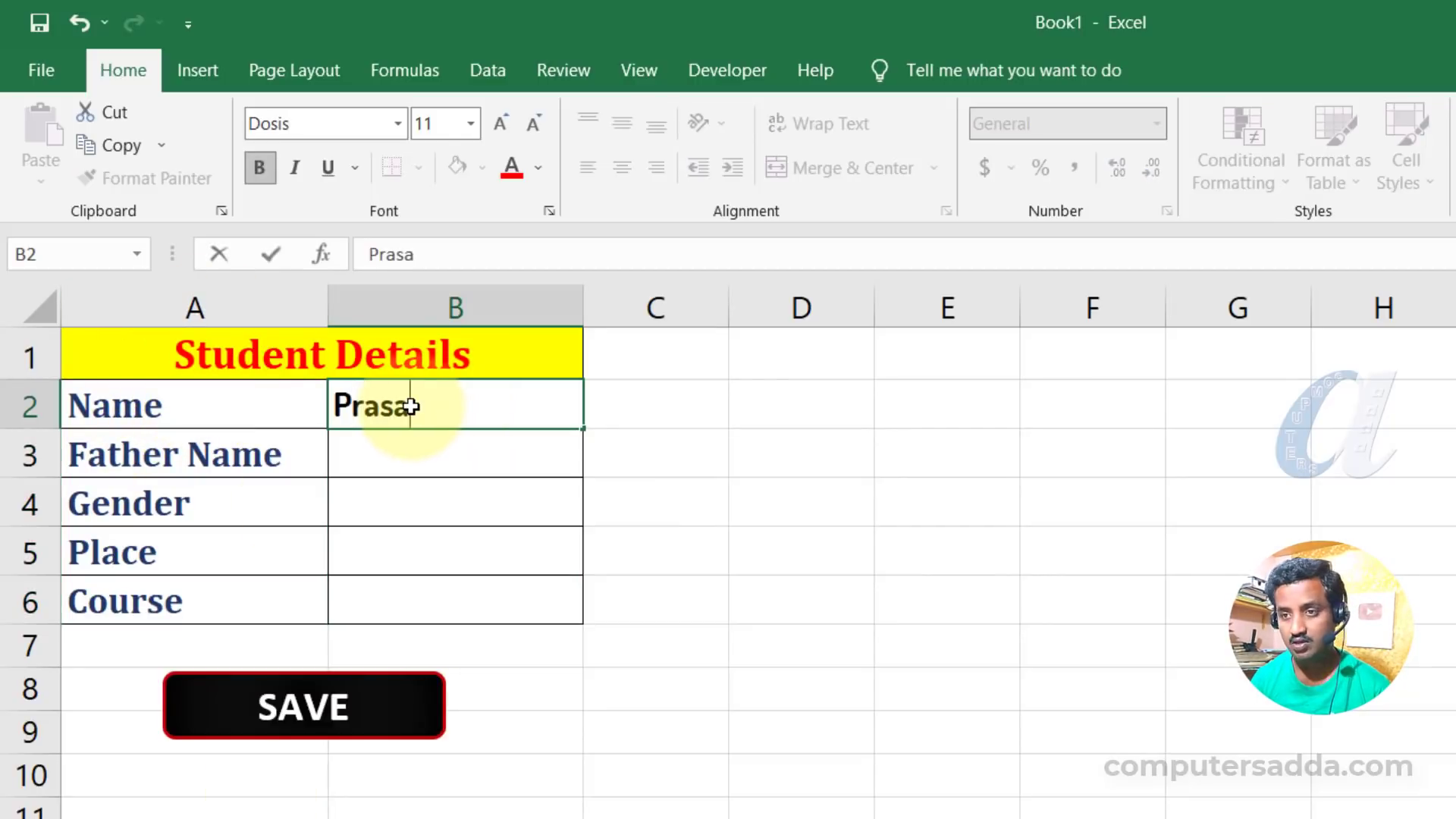
pyautogui.write('d')
pyautogui.press('Return')
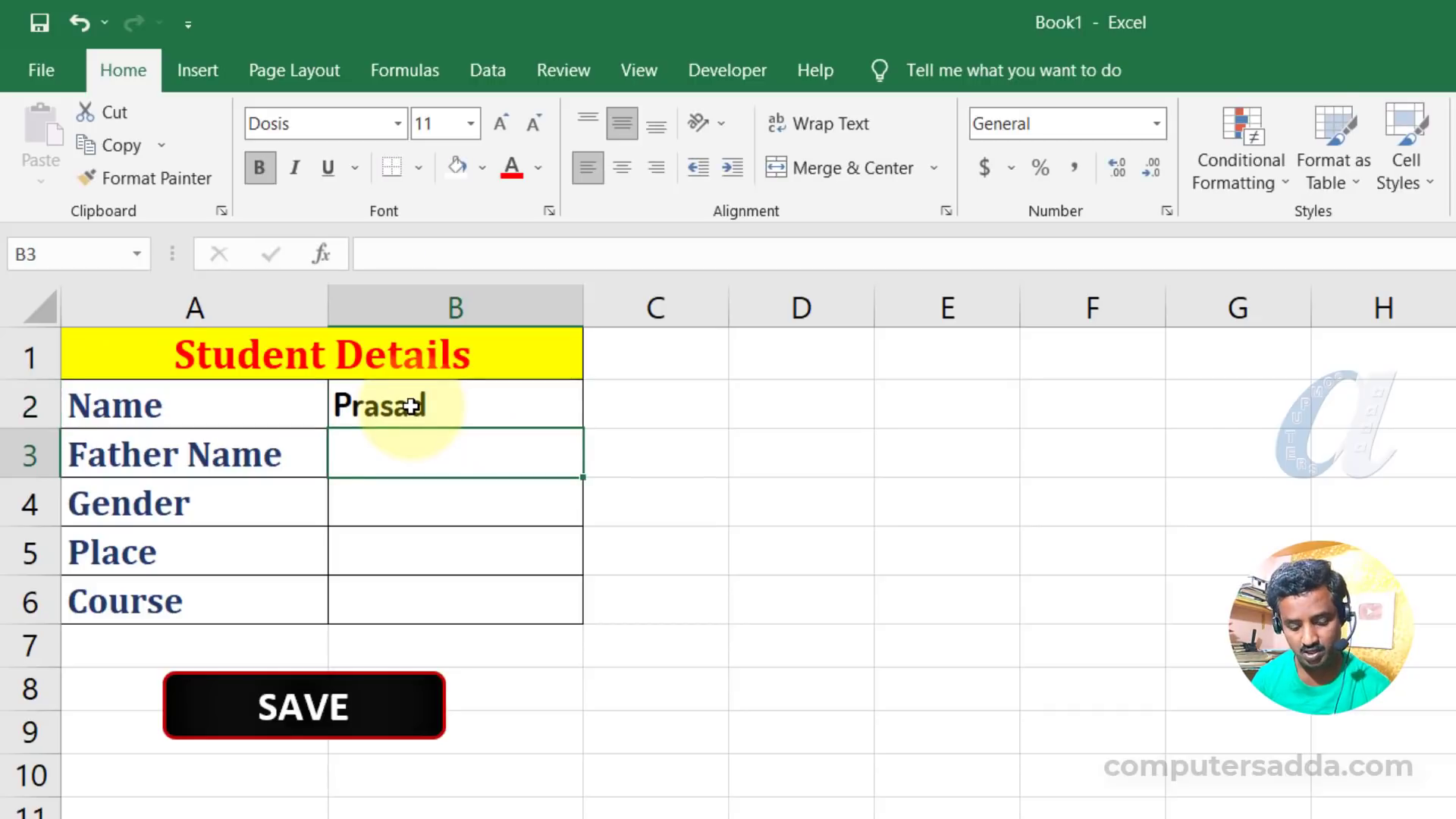
pyautogui.write('Sanker')
pyautogui.press('Return')
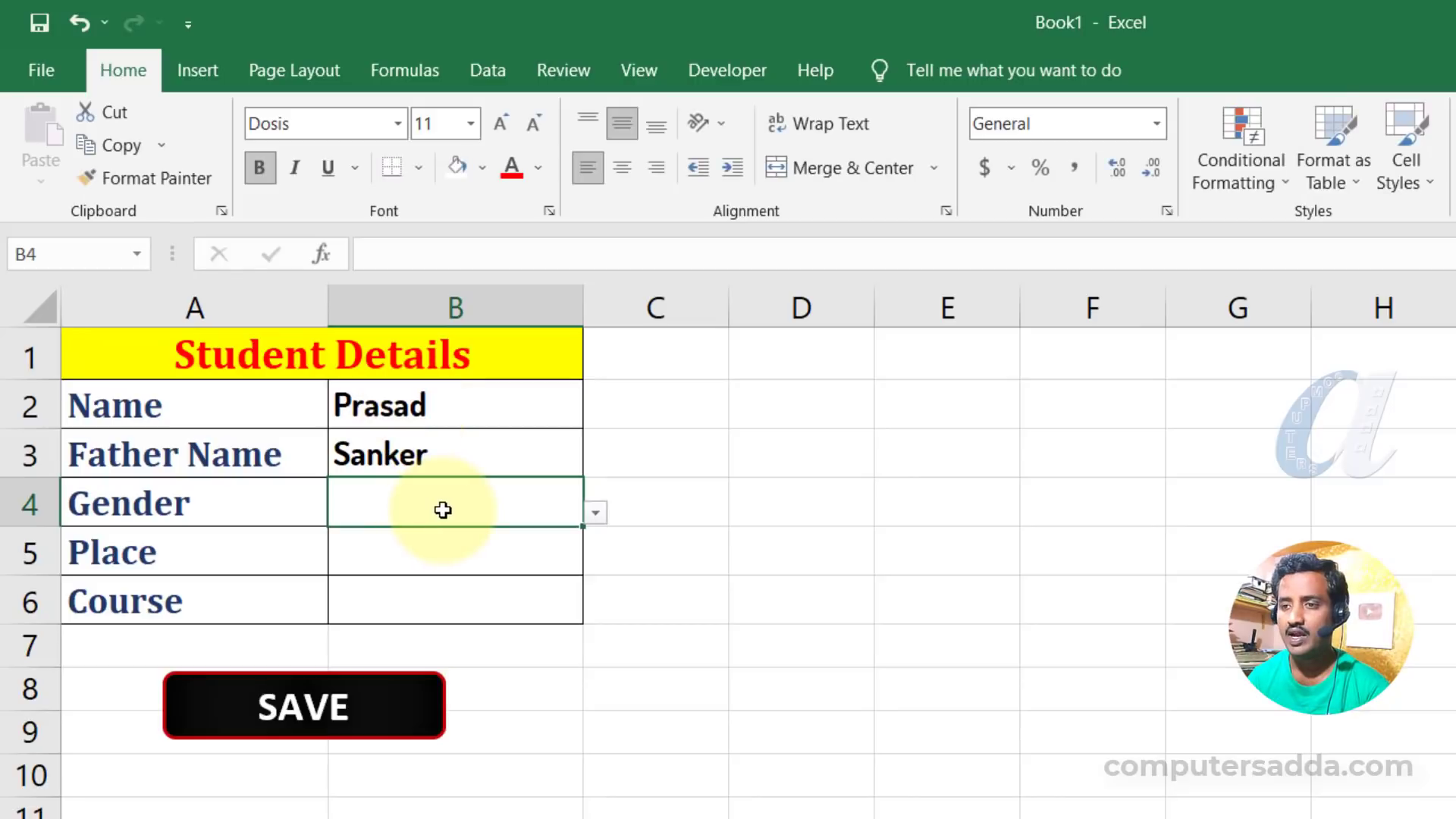
# Choose Male from the Gender dropdown in B4.
pyautogui.click(417, 600)
pyautogui.click(596, 611)
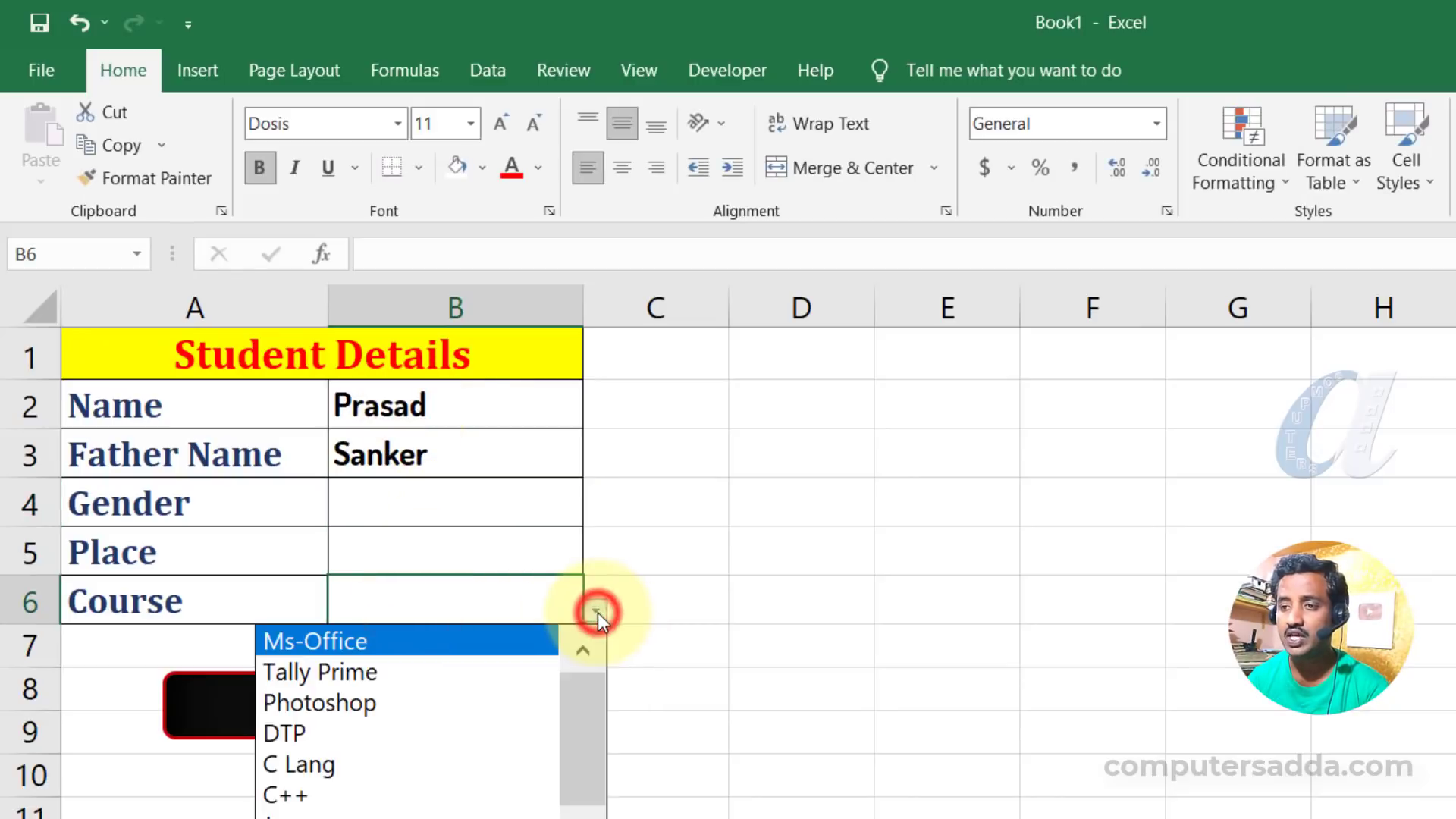
pyautogui.click(596, 612)
pyautogui.click(489, 72)
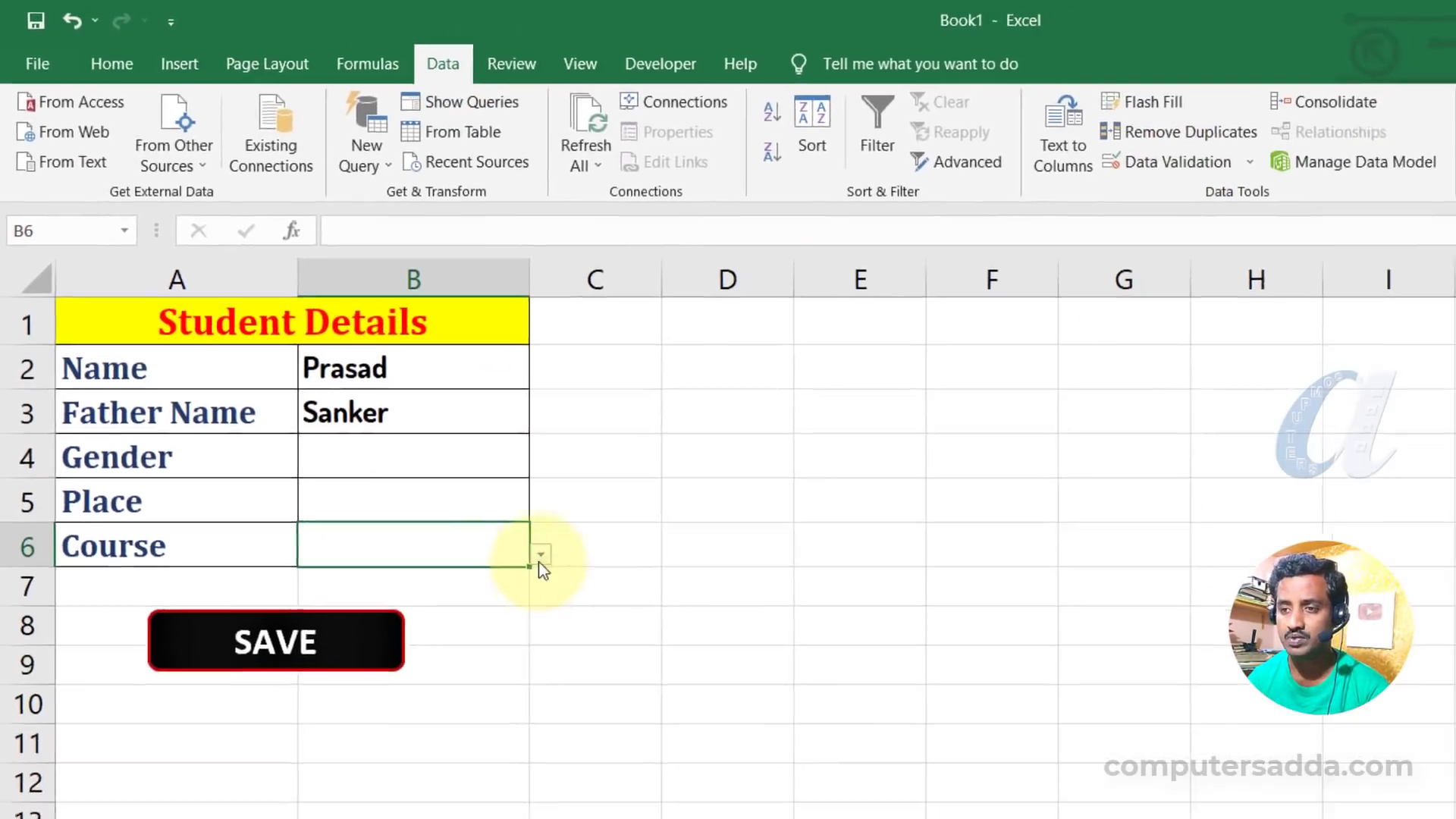
pyautogui.click(596, 611)
pyautogui.click(368, 436)
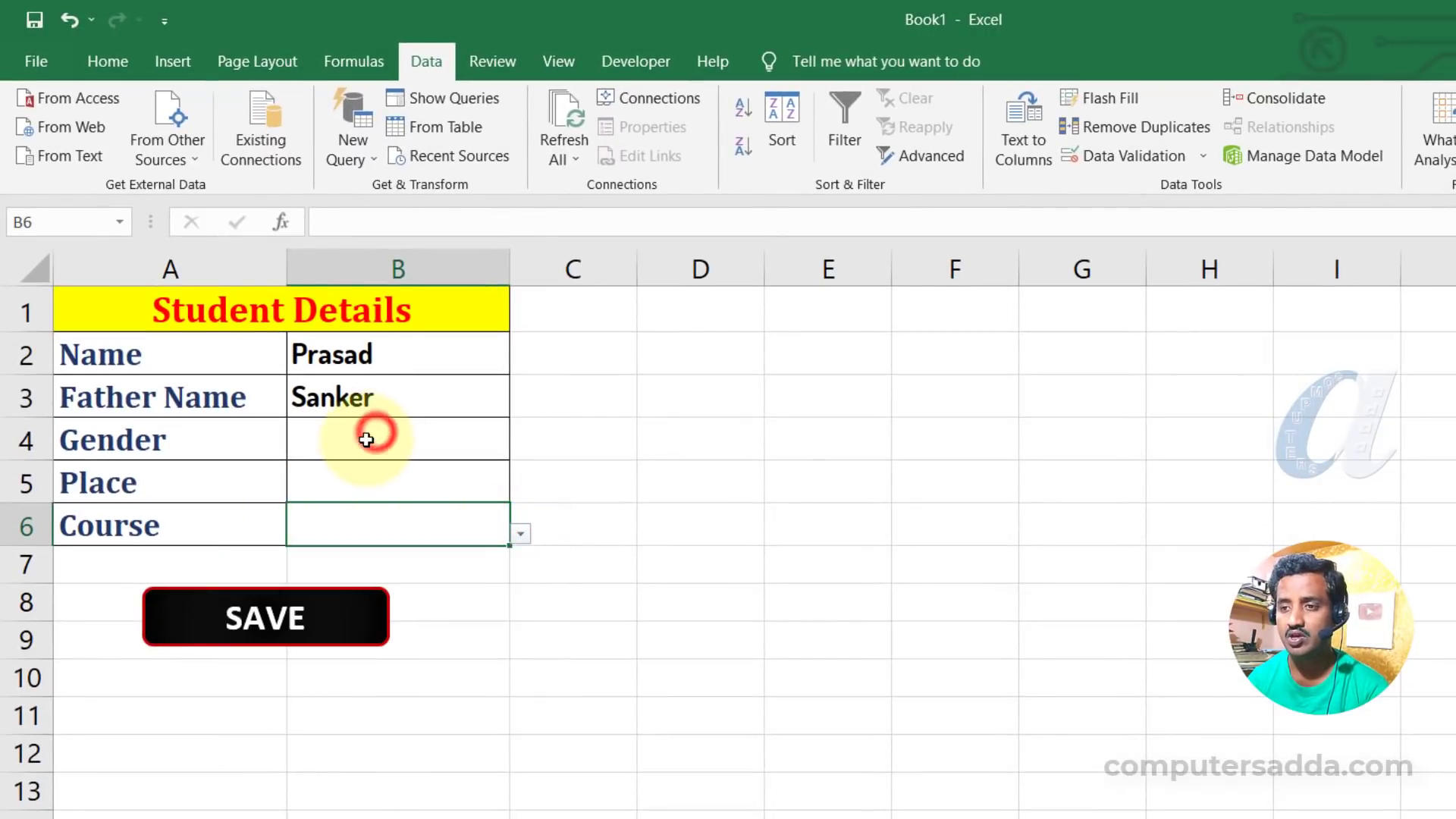
pyautogui.click(519, 453)
pyautogui.click(306, 475)
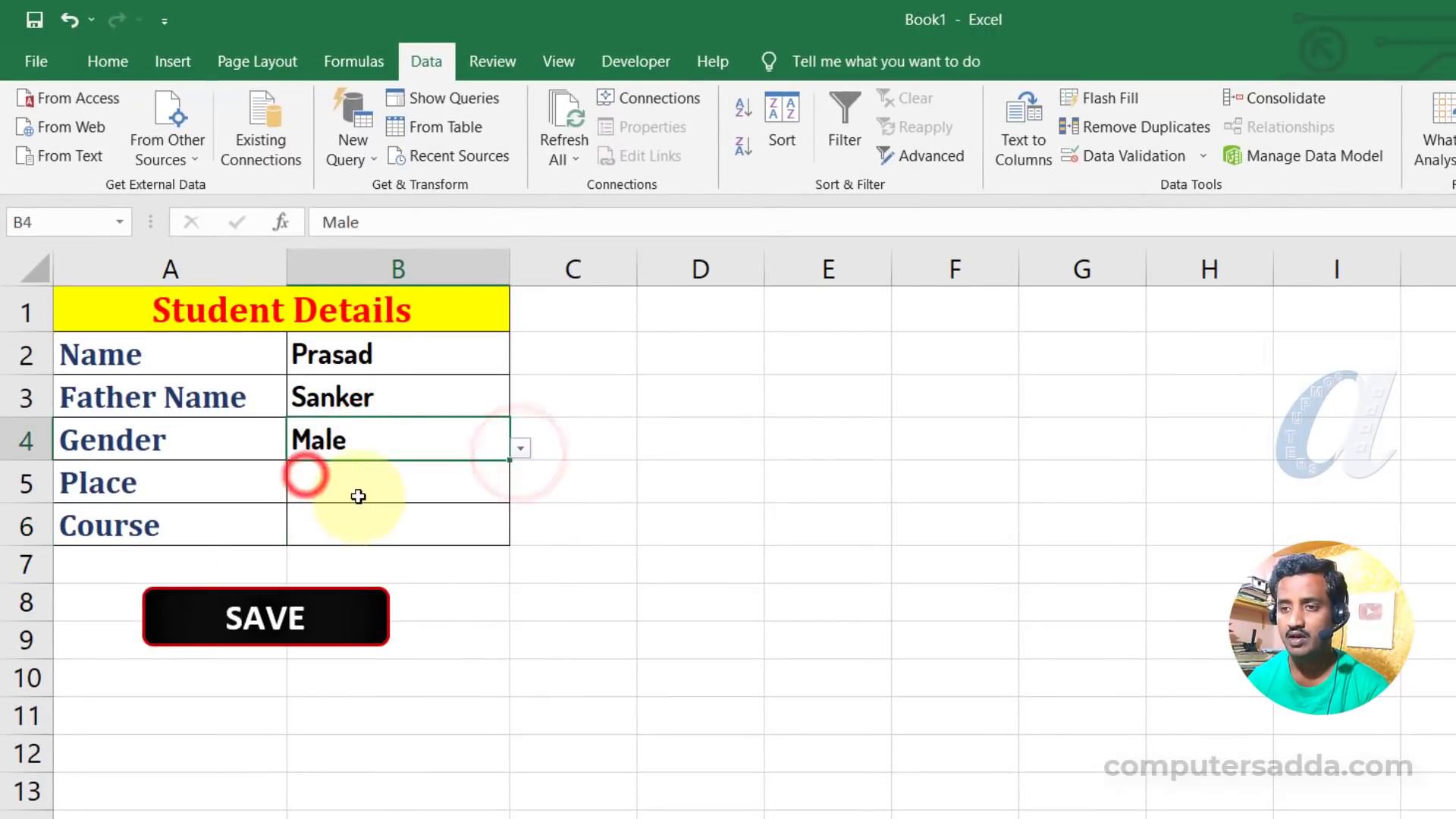
# Enter Guntur as the place in B5 and pick Ms-Office as the course in B6.
pyautogui.click(358, 491)
pyautogui.write('Guntur')
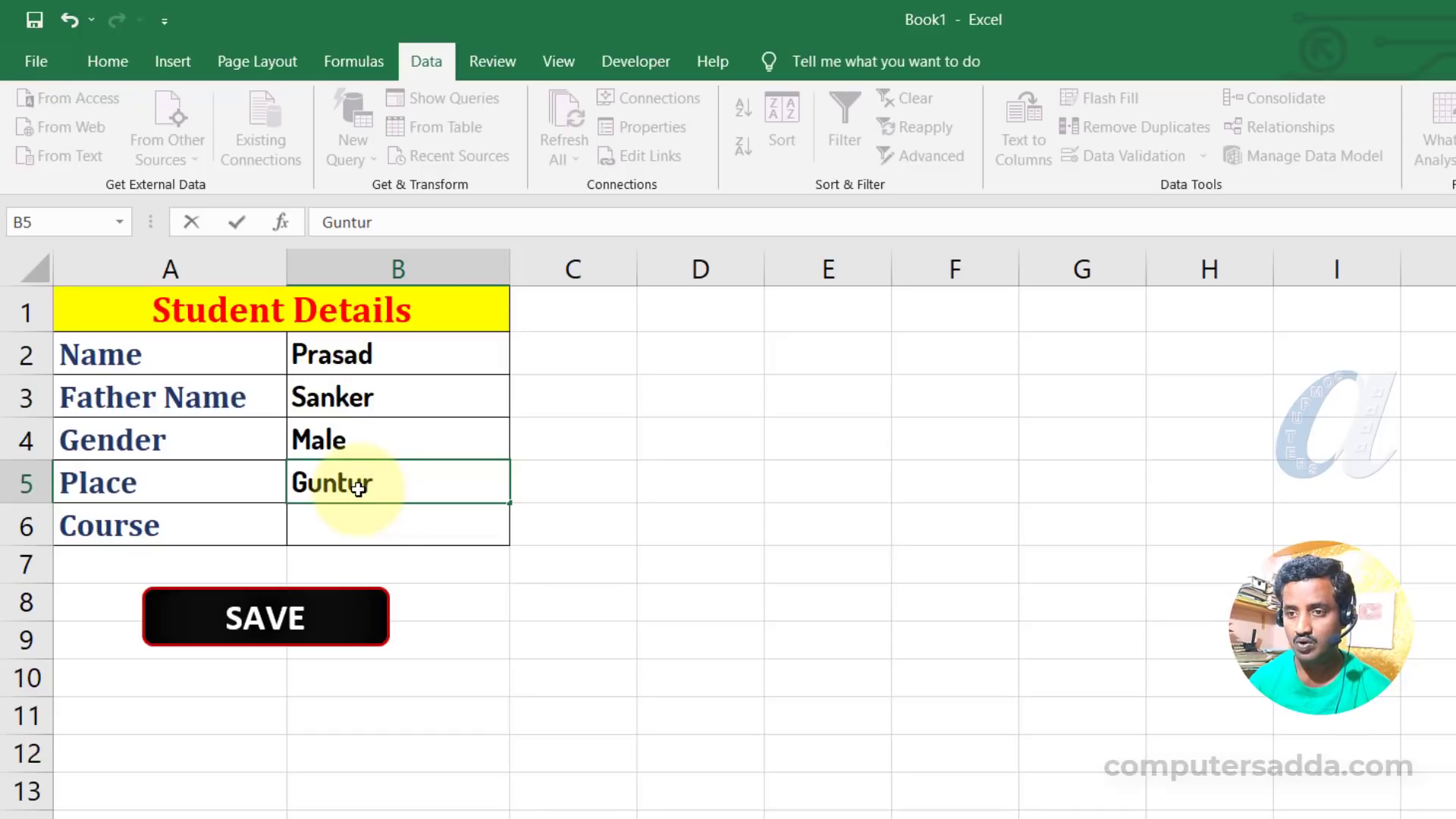
pyautogui.click(381, 520)
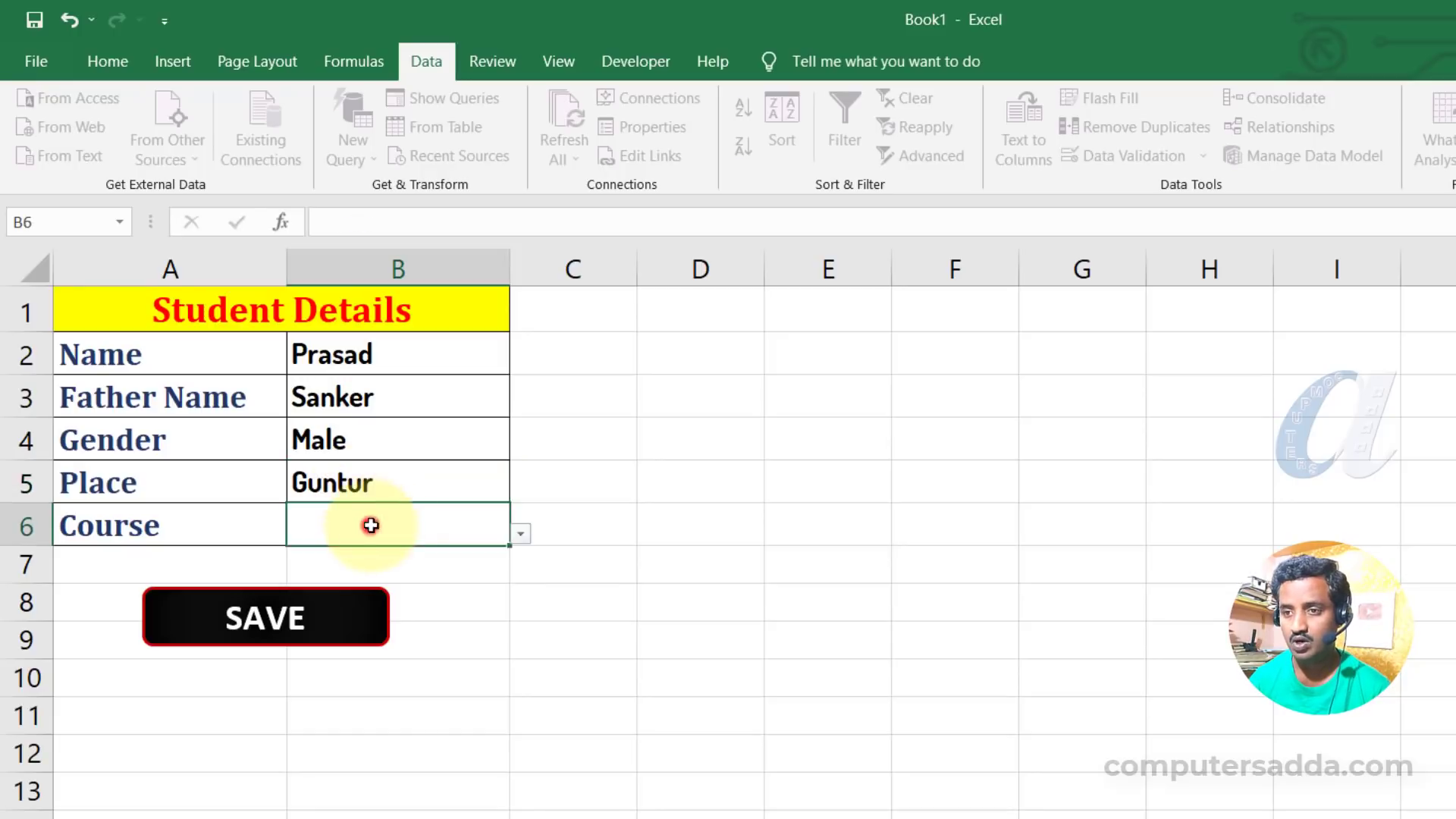
pyautogui.click(520, 534)
pyautogui.click(333, 561)
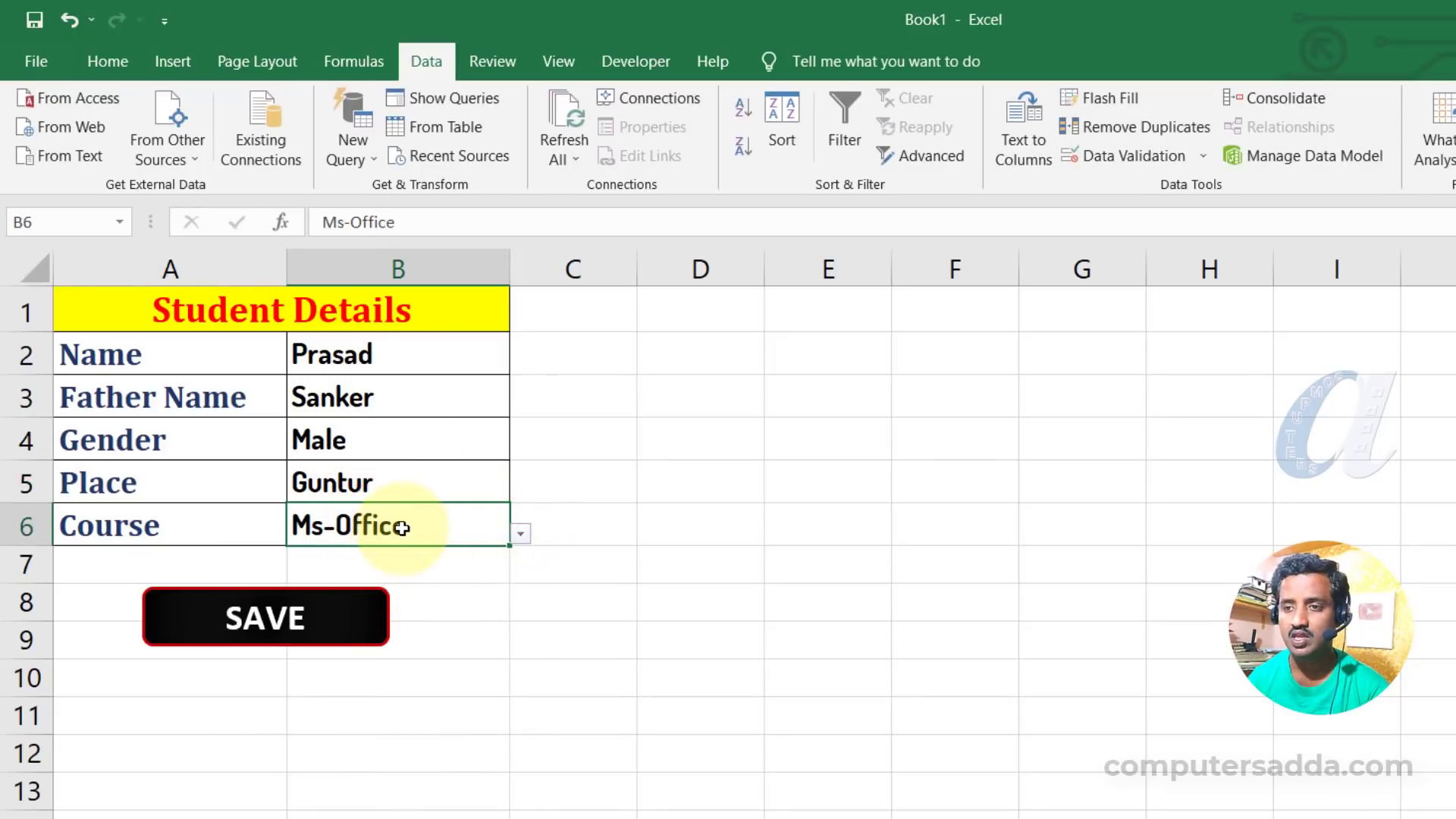
# Select the entered values B2:B6, then select just the name cell B2.
pyautogui.click(623, 387)
pyautogui.moveTo(402, 361); pyautogui.dragTo(395, 523)
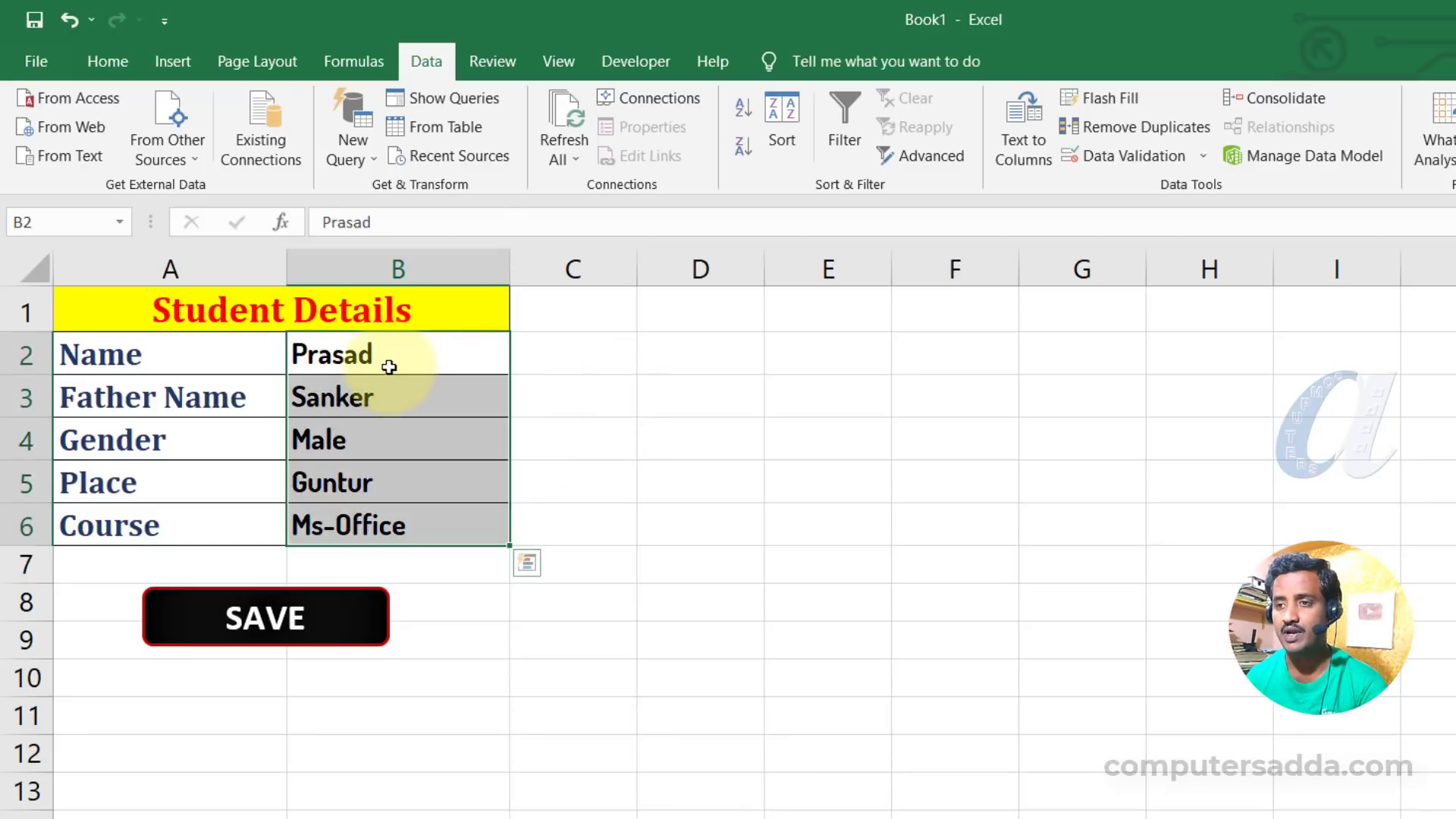
pyautogui.click(244, 620)
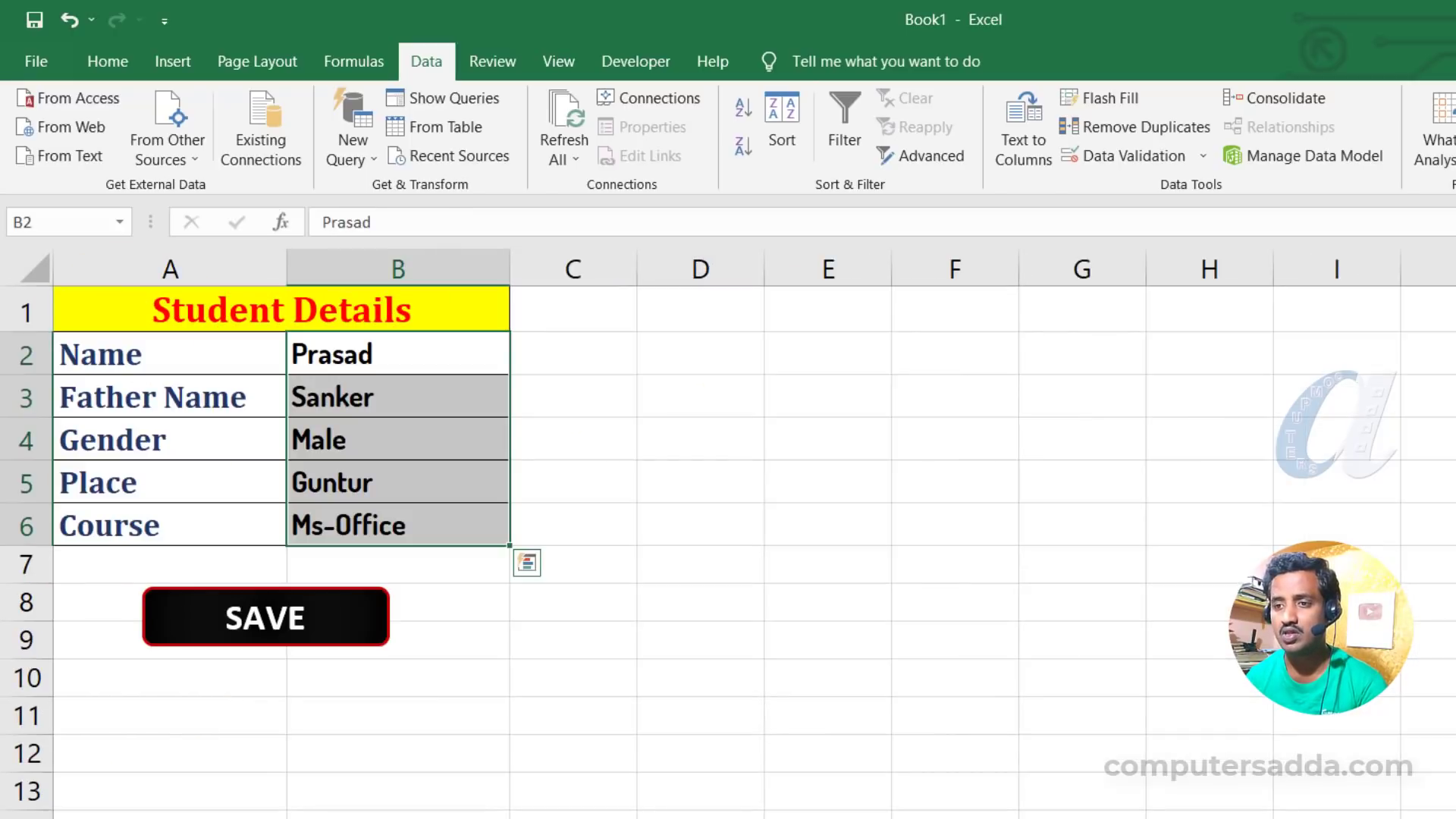
pyautogui.moveTo(341, 356); pyautogui.dragTo(410, 528)
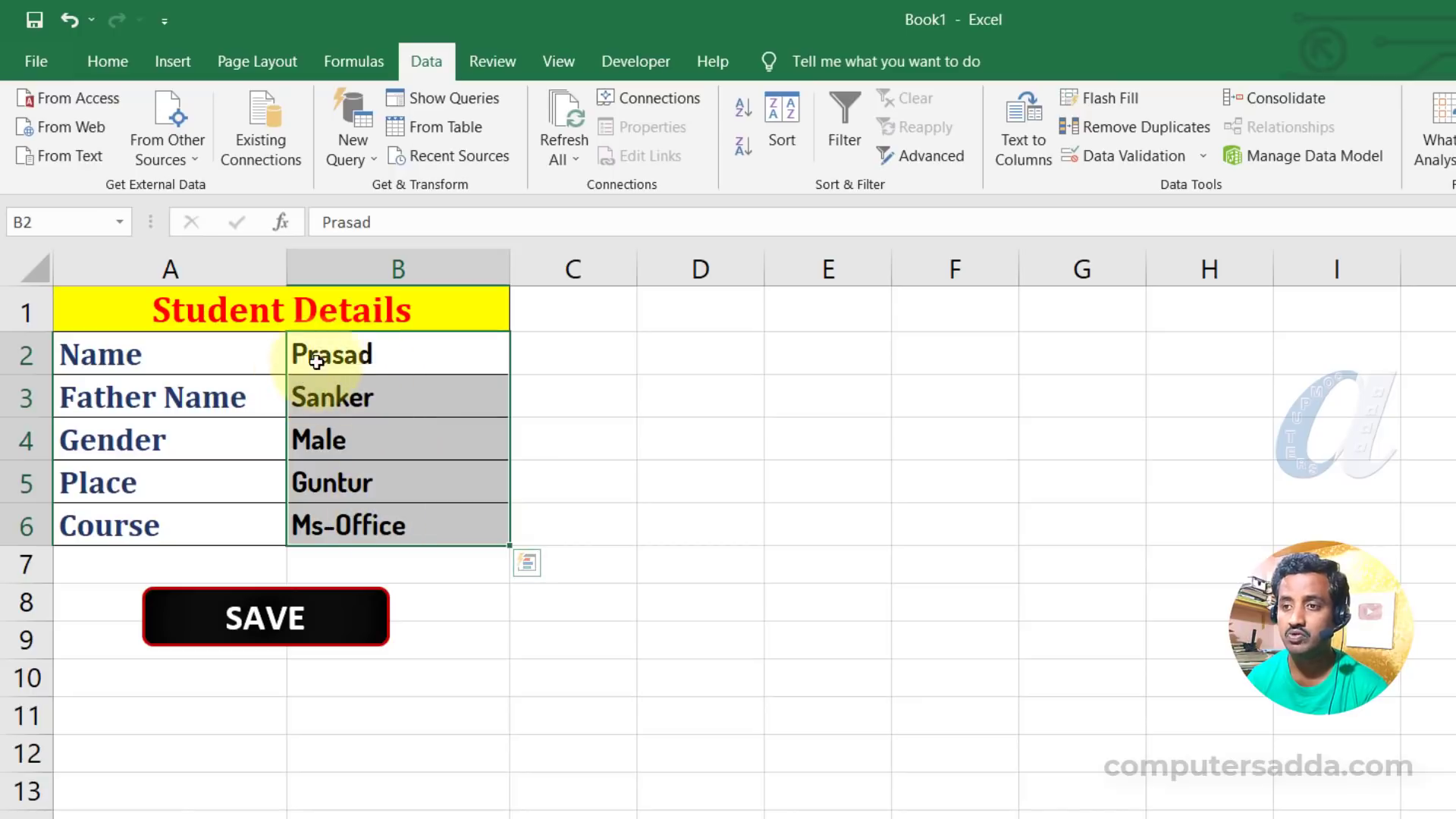
pyautogui.click(389, 356)
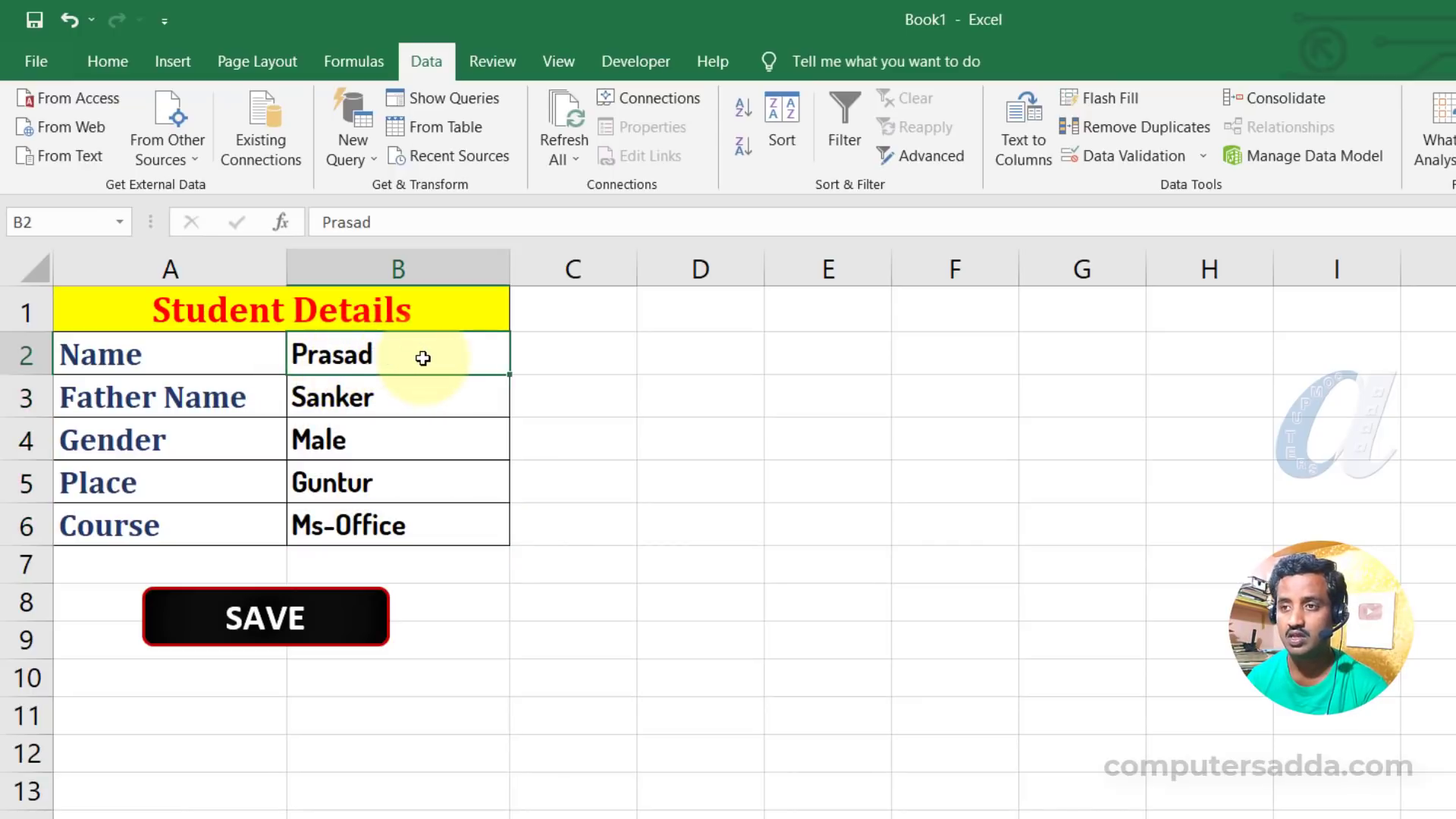
# Start recording a macro named input_data stored in This Workbook.
pyautogui.click(562, 59)
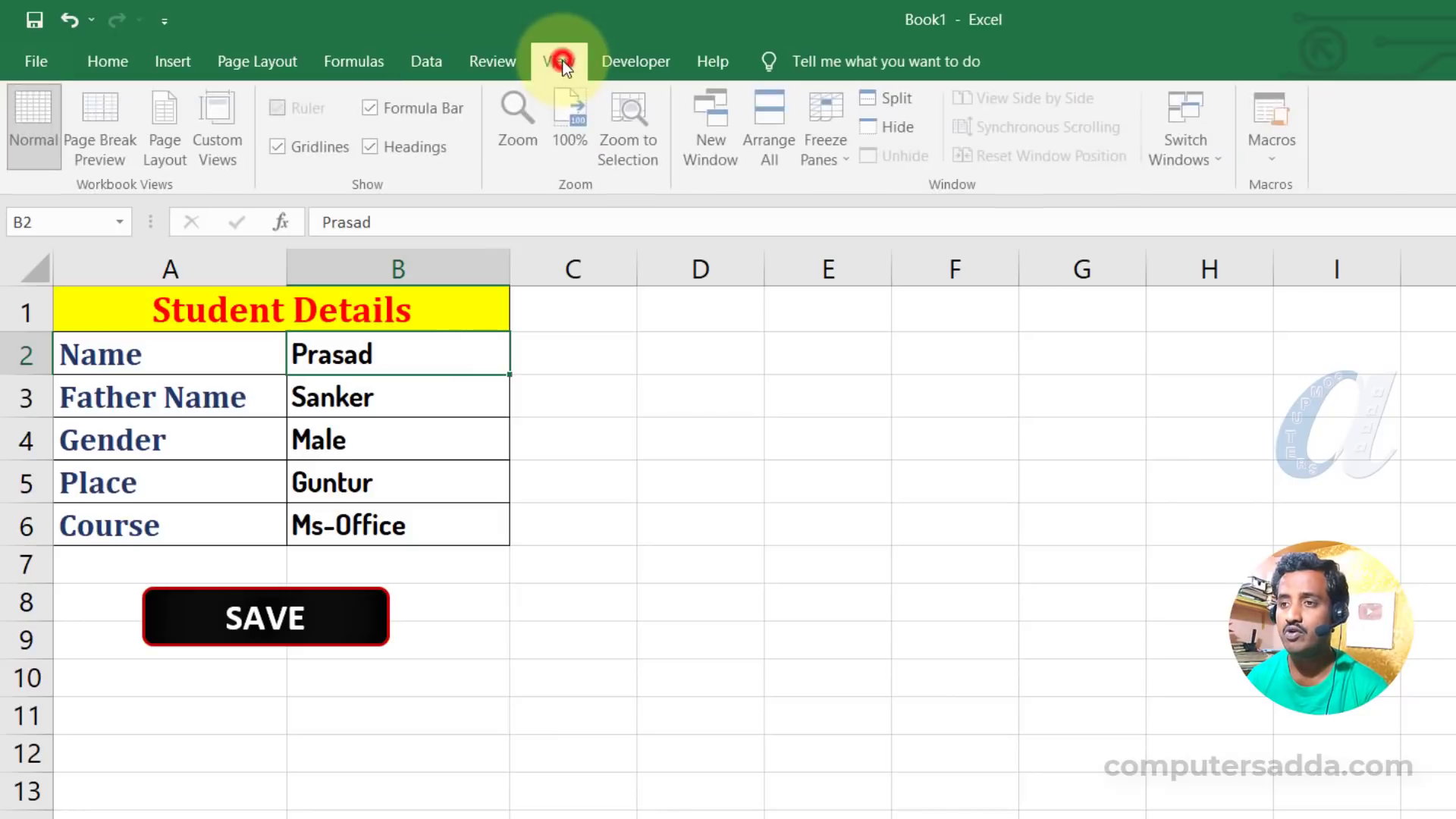
pyautogui.click(1285, 161)
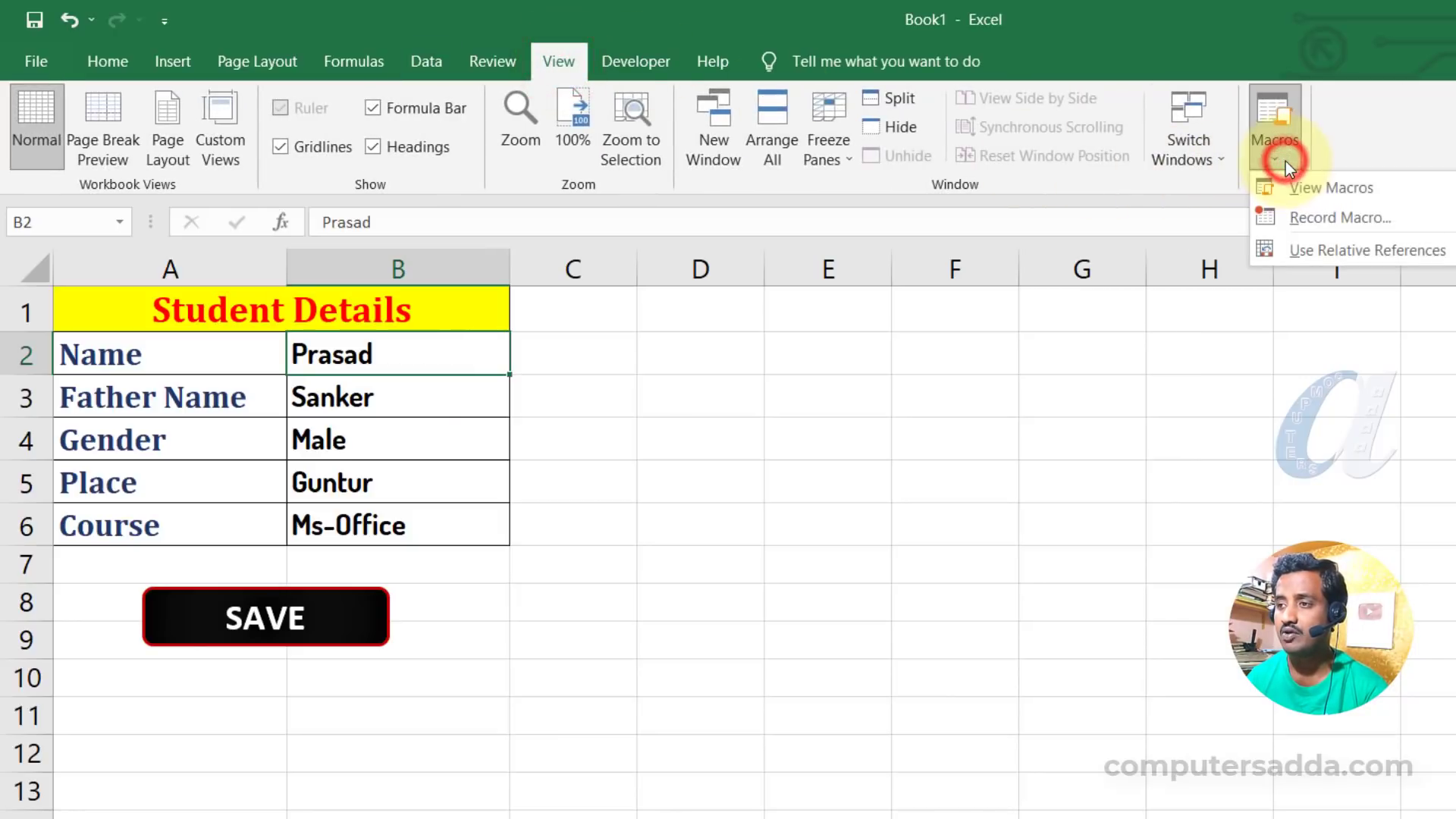
pyautogui.click(1329, 218)
pyautogui.write('input')
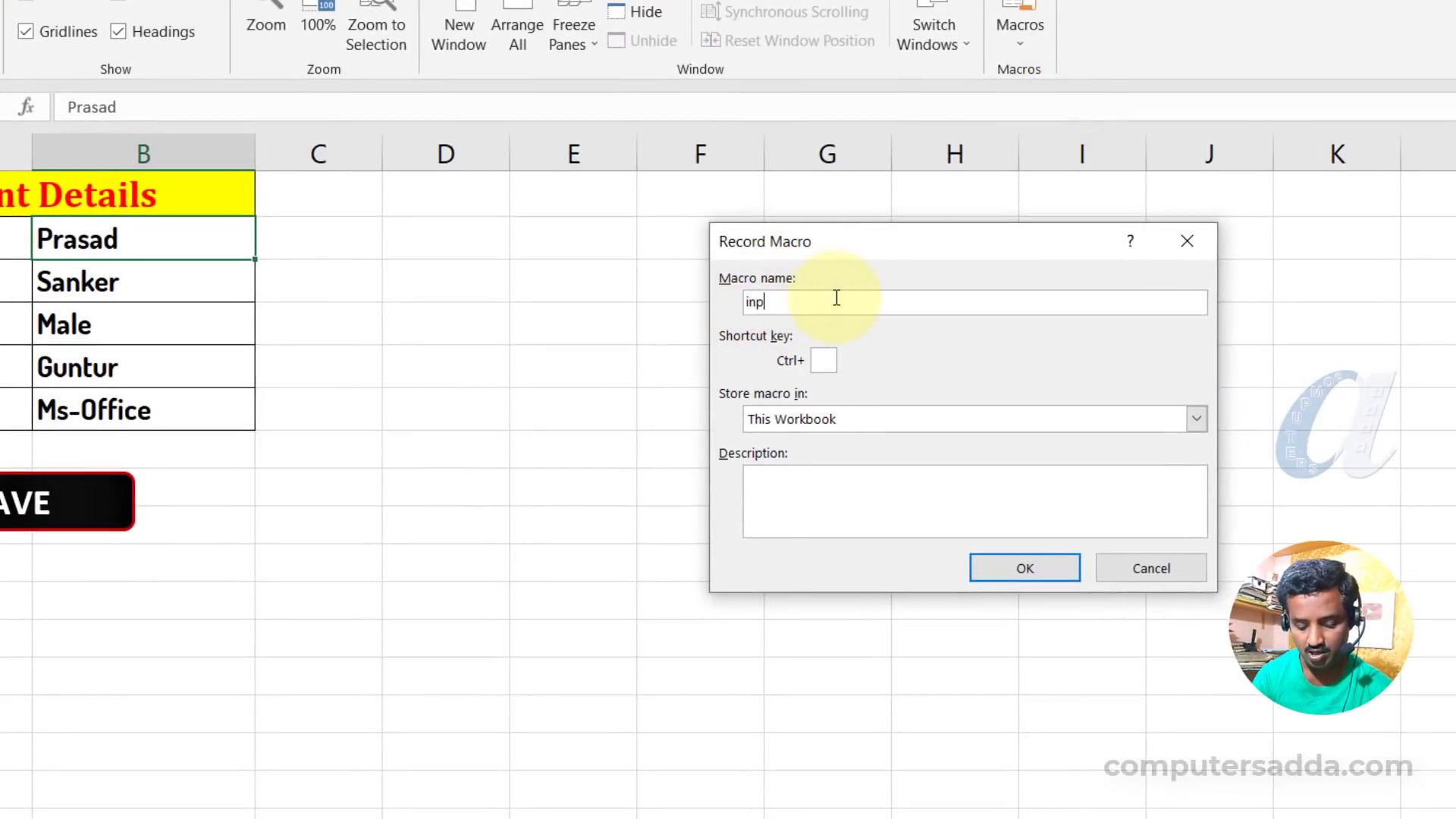
pyautogui.write('_da')
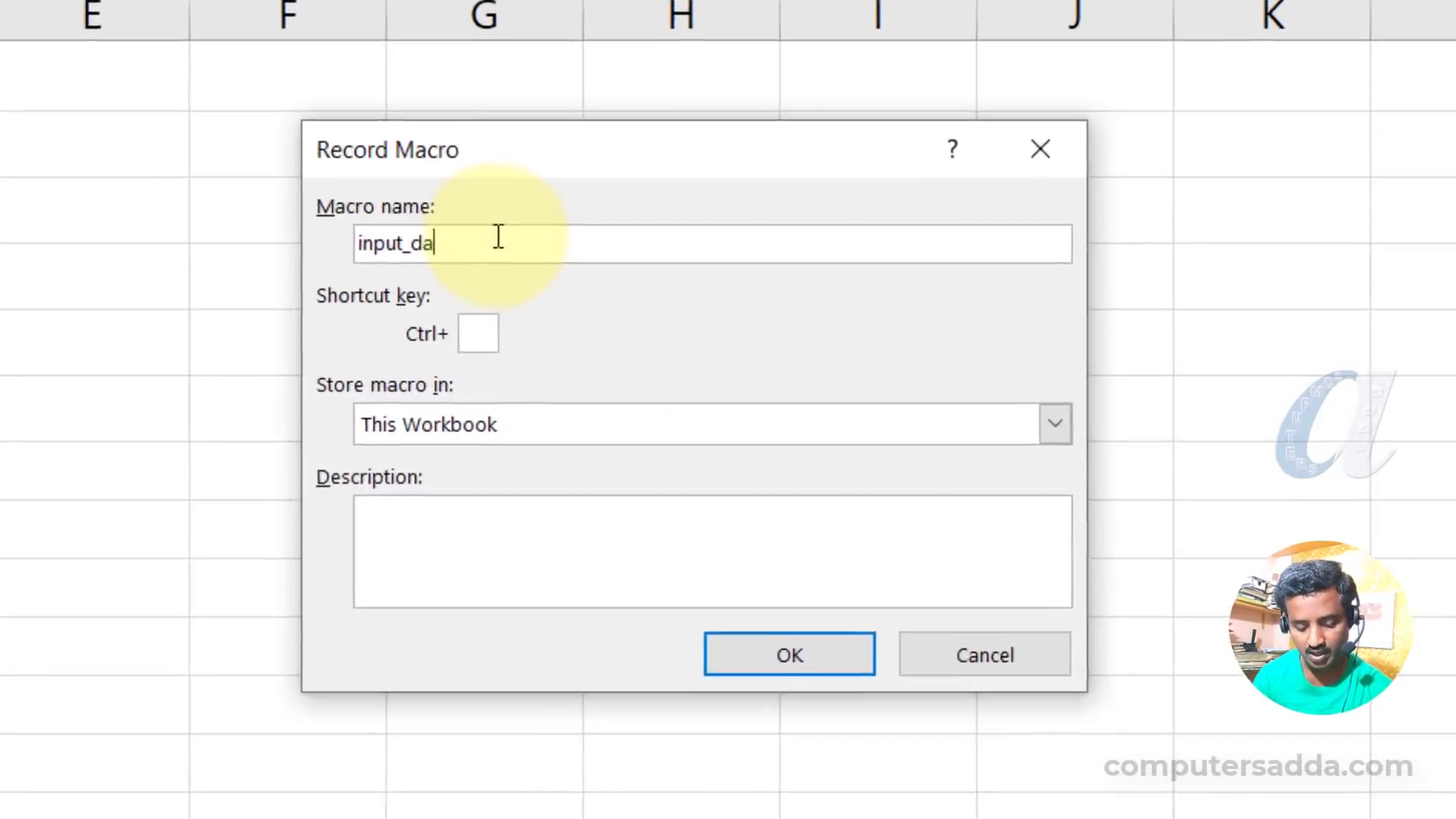
pyautogui.write('ta')
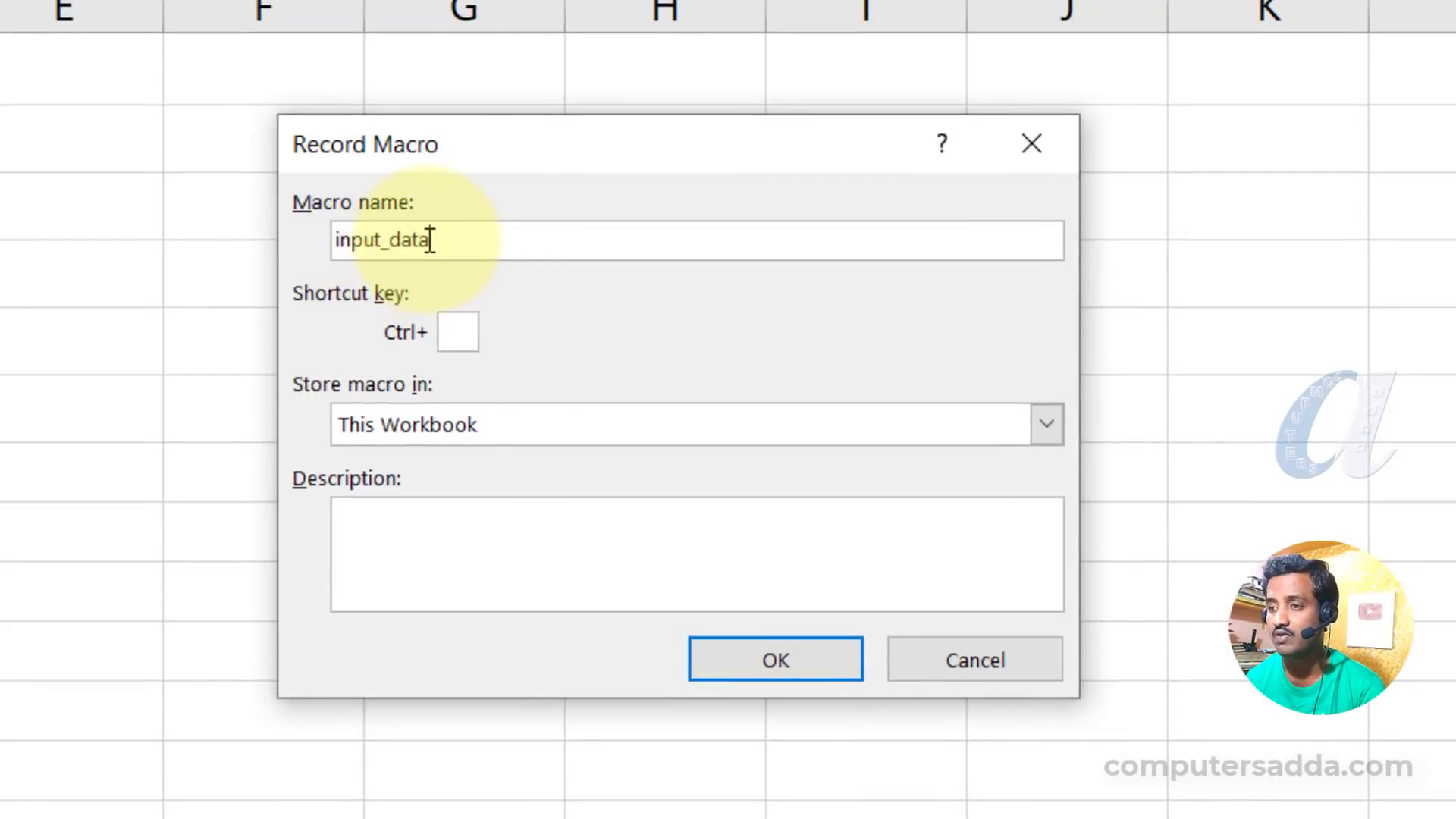
pyautogui.click(788, 660)
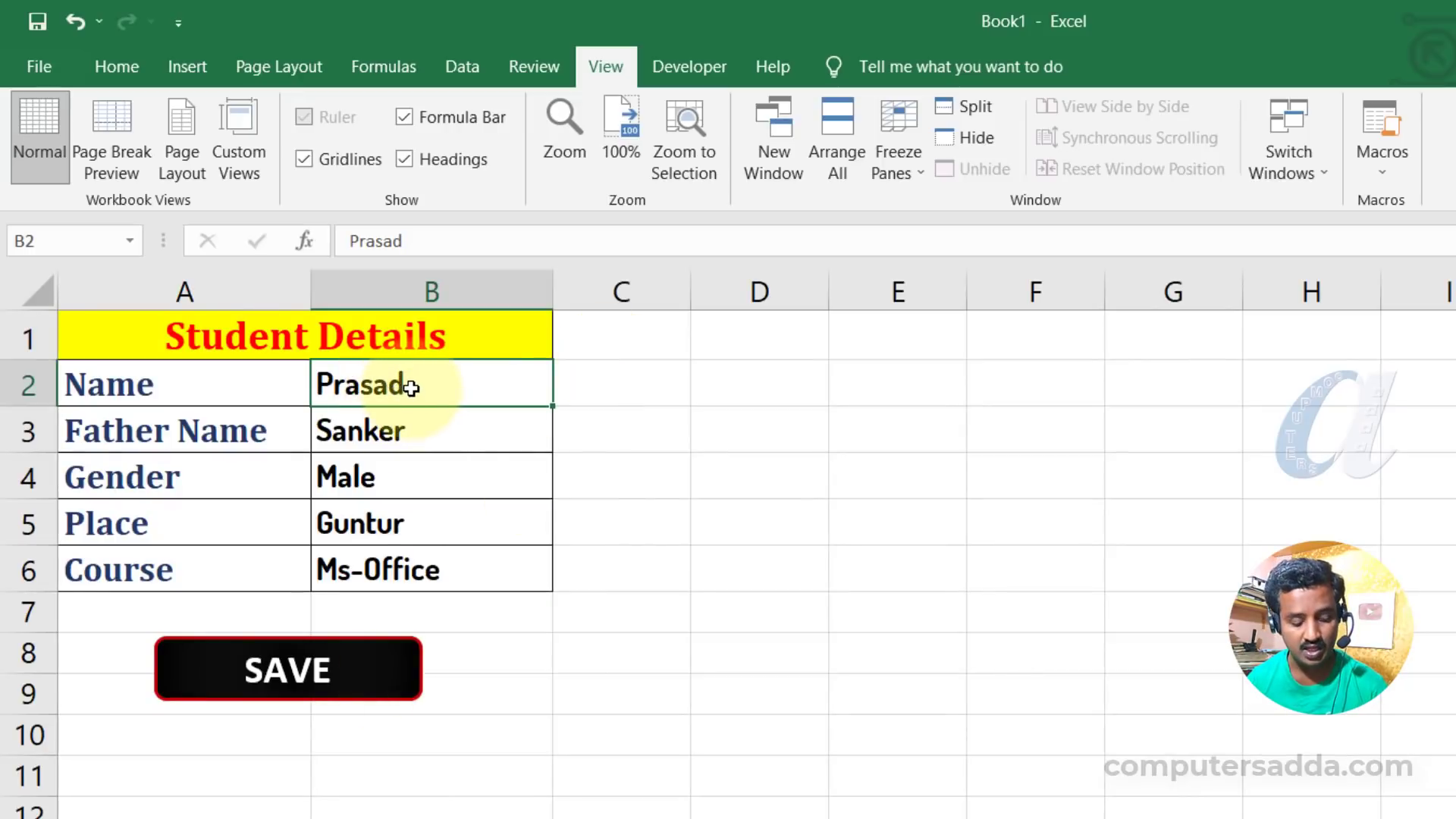
# Copy the student's name from the form into table cell A2 and centre it.
pyautogui.hotkey('ctrl', 'c')
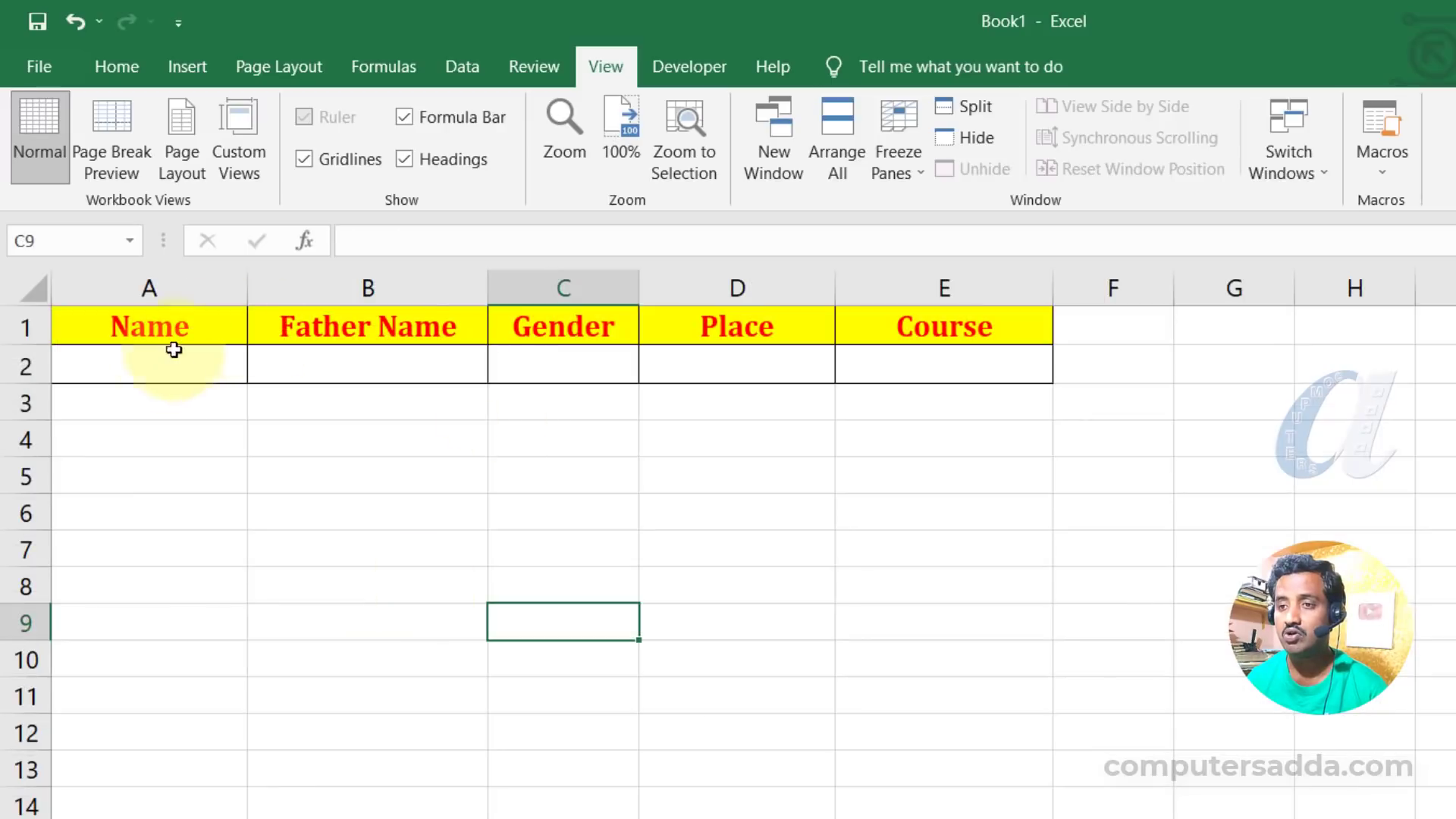
pyautogui.click(148, 367)
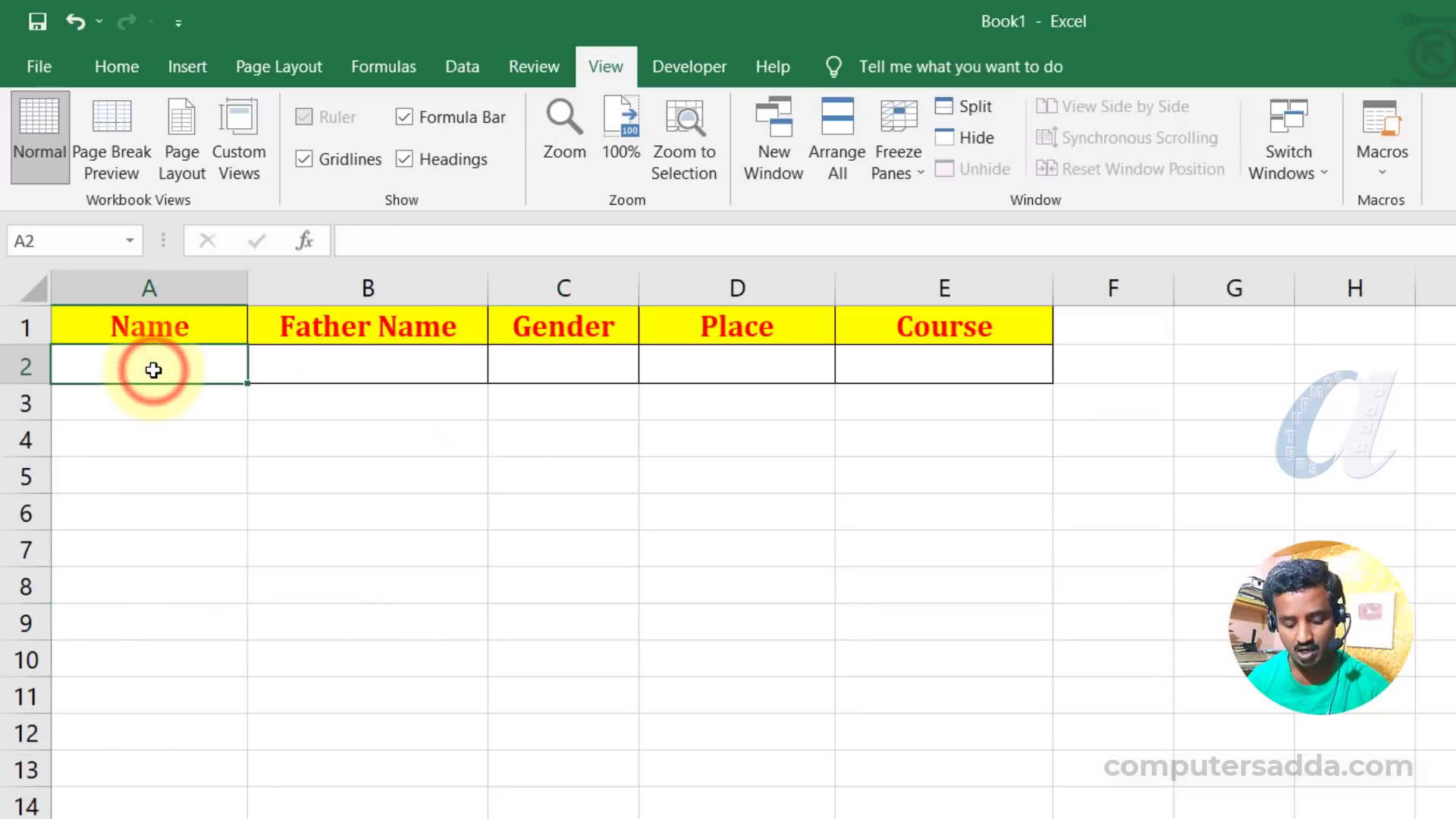
pyautogui.hotkey('ctrl', 'v')
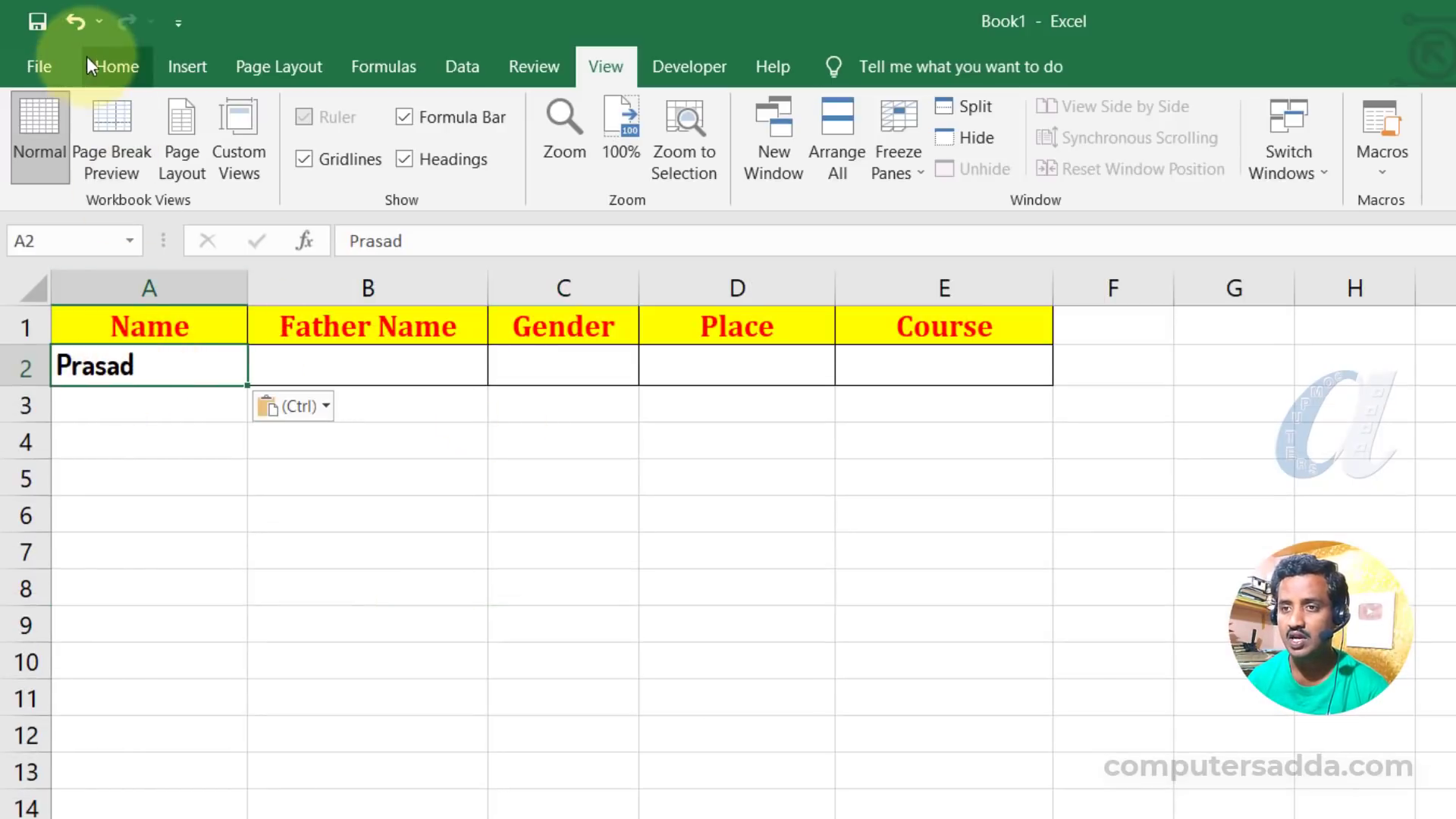
pyautogui.click(112, 65)
pyautogui.click(580, 167)
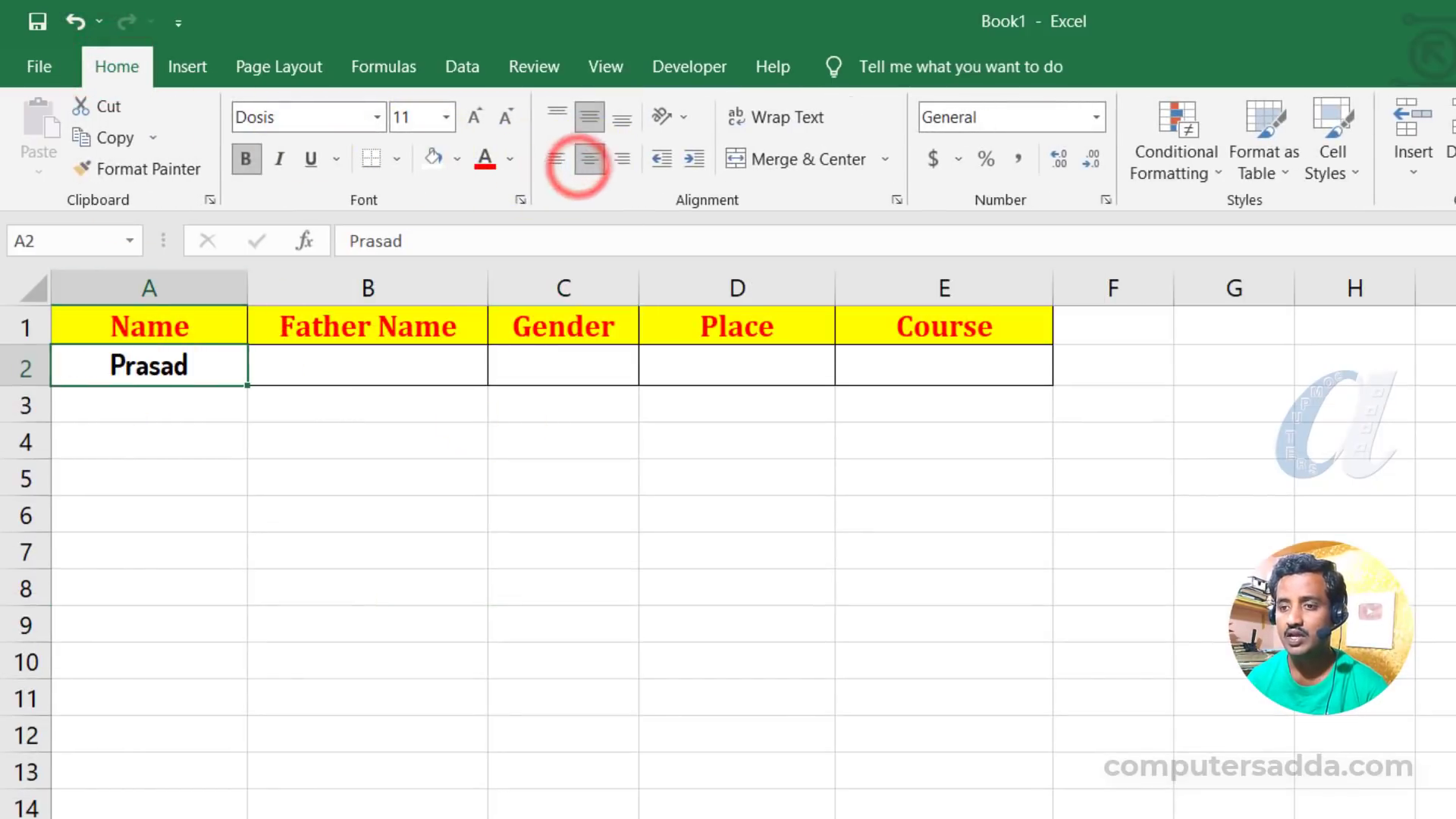
# Copy the father's name into B2 centred, then copy Male and select Gender cell C2.
pyautogui.click(426, 426)
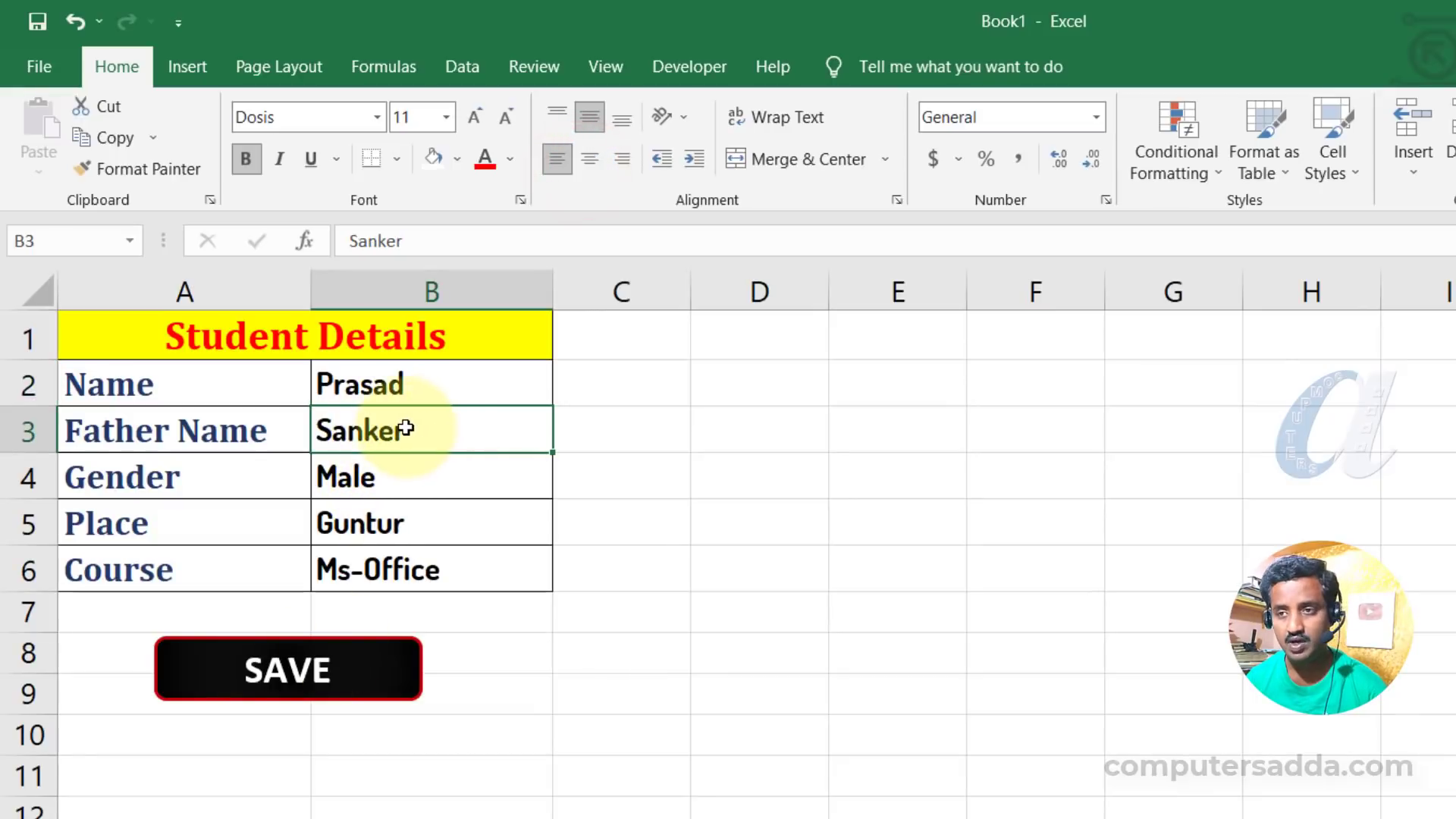
pyautogui.hotkey('ctrl', 'c')
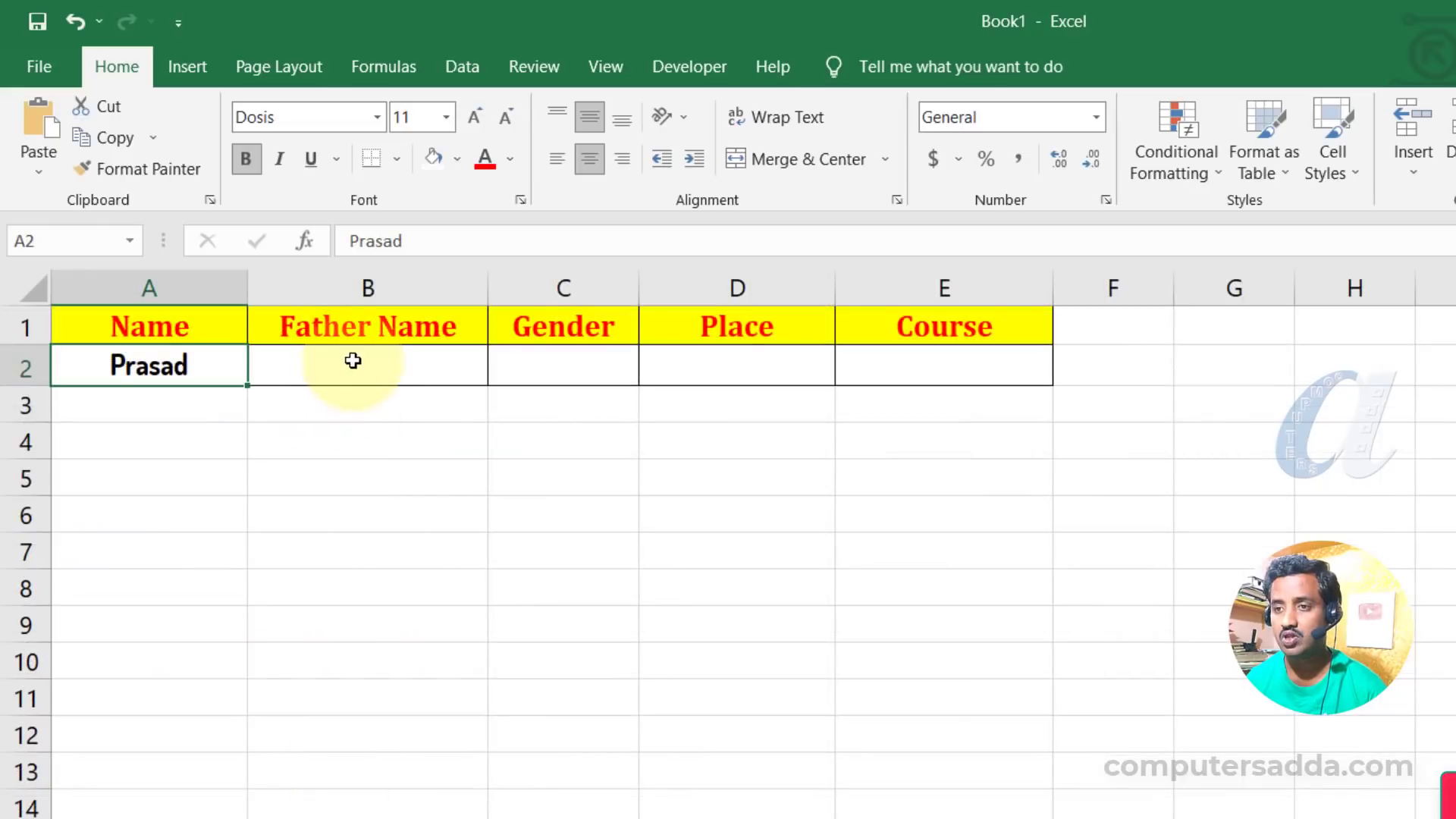
pyautogui.click(352, 361)
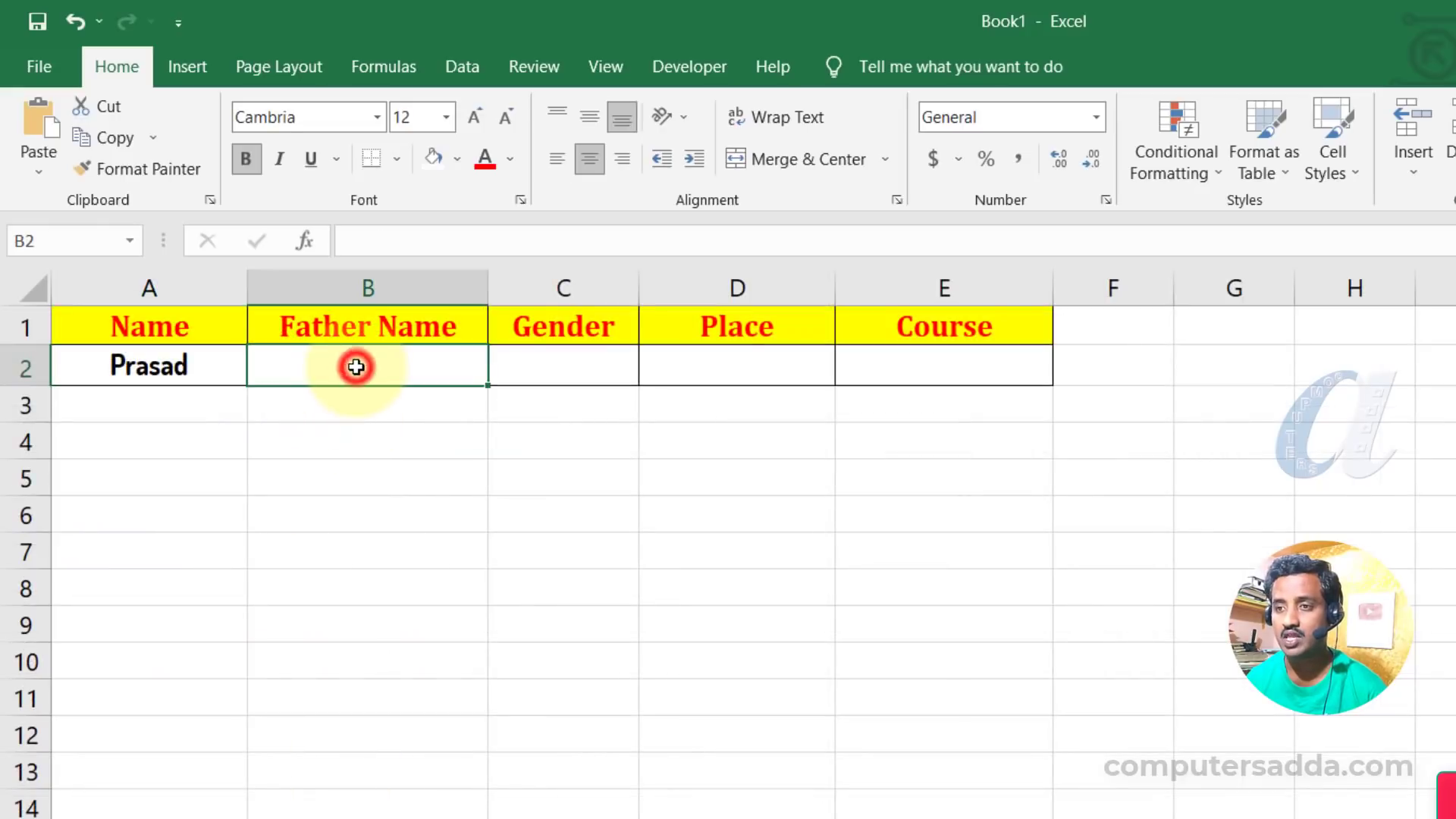
pyautogui.hotkey('ctrl', 'v')
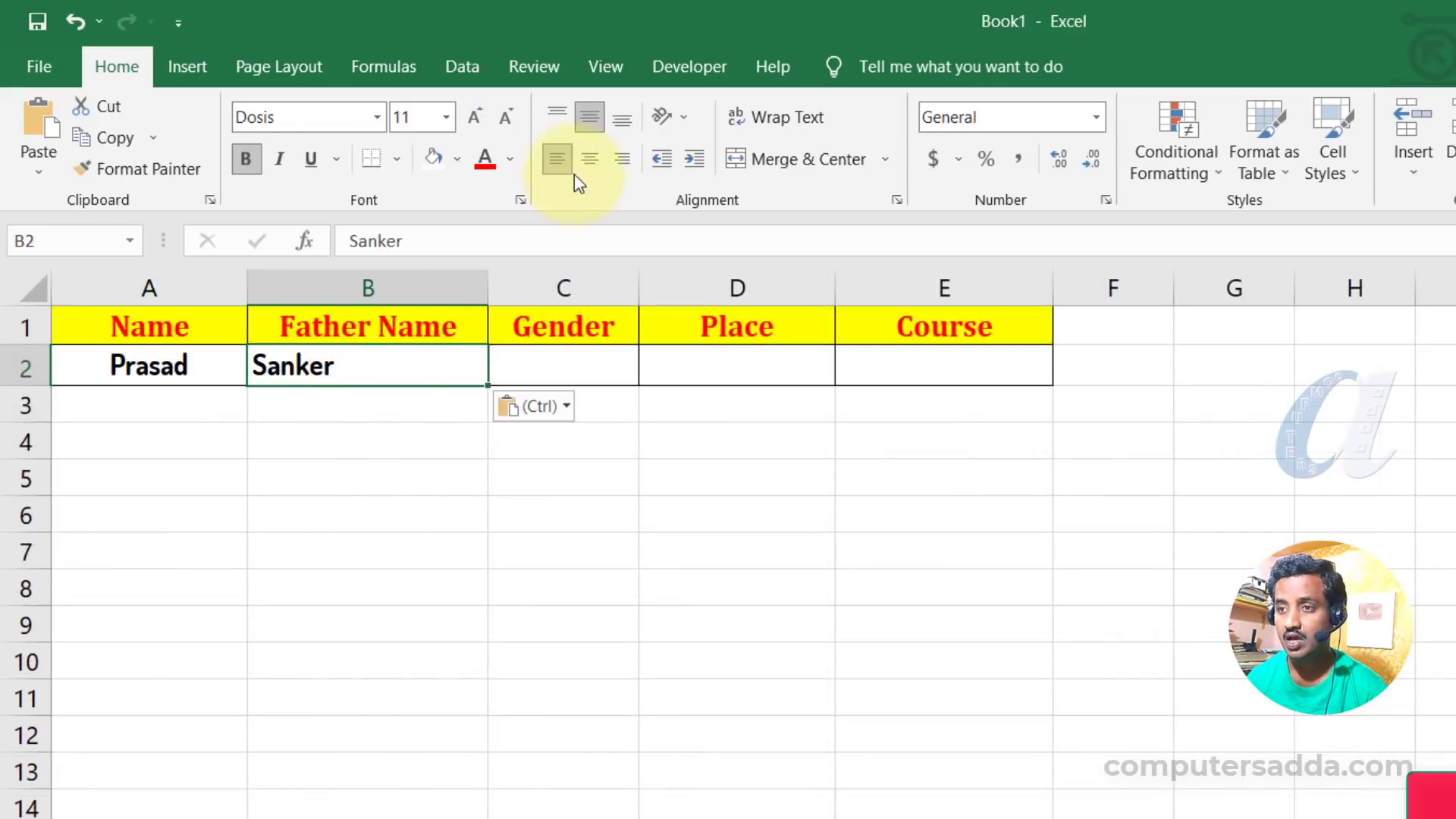
pyautogui.click(583, 158)
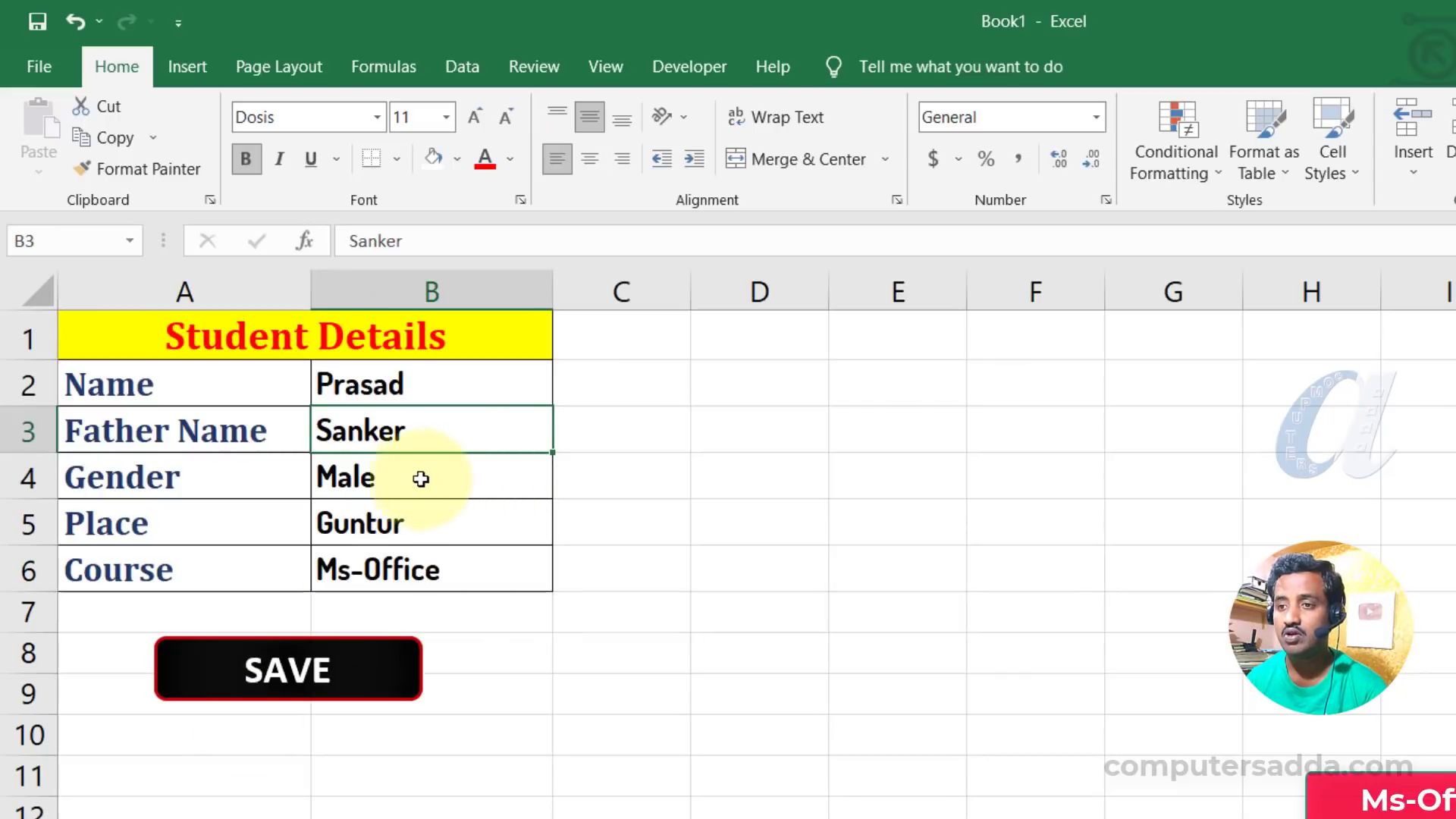
pyautogui.click(412, 480)
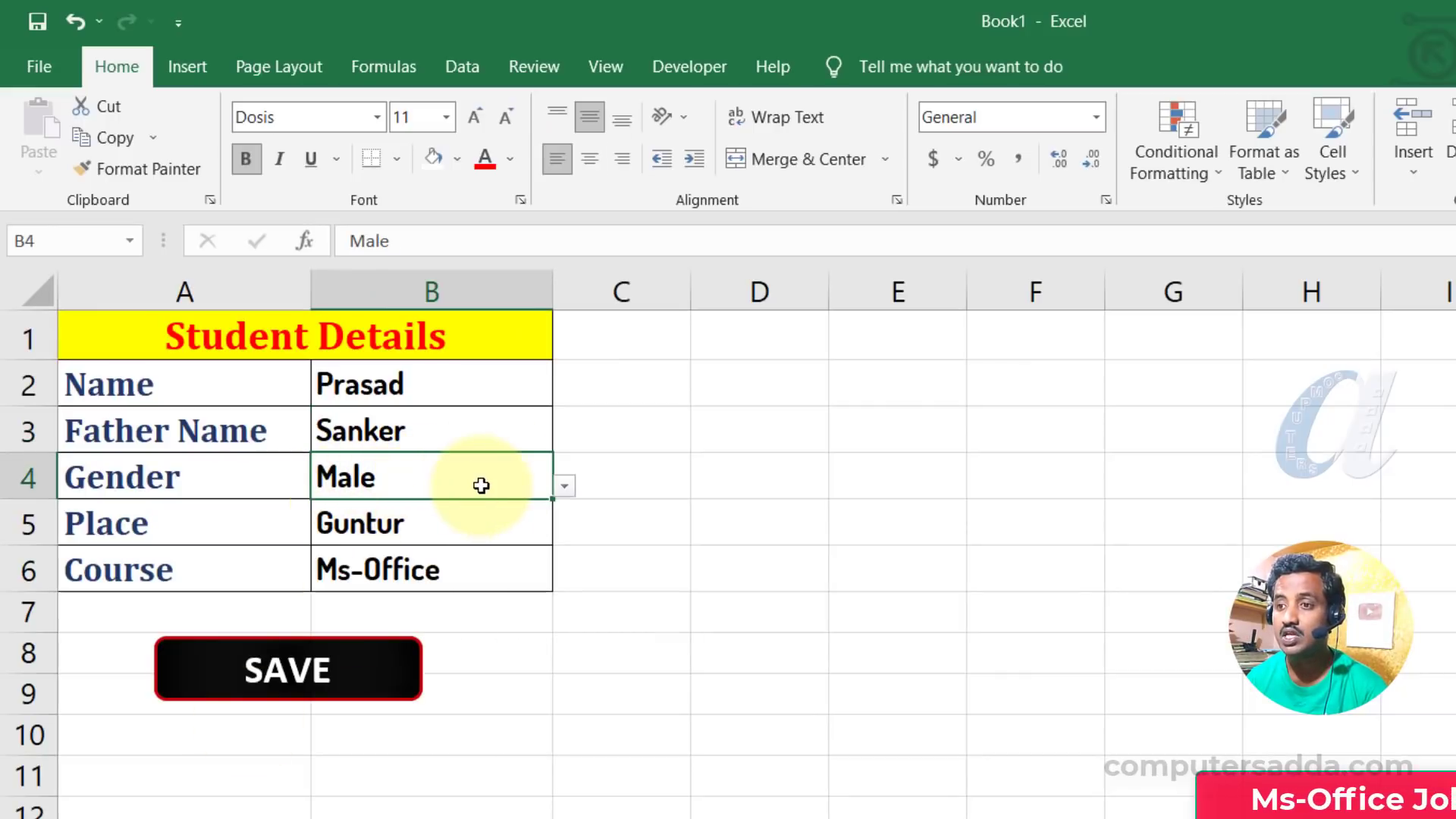
pyautogui.hotkey('ctrl', 'c')
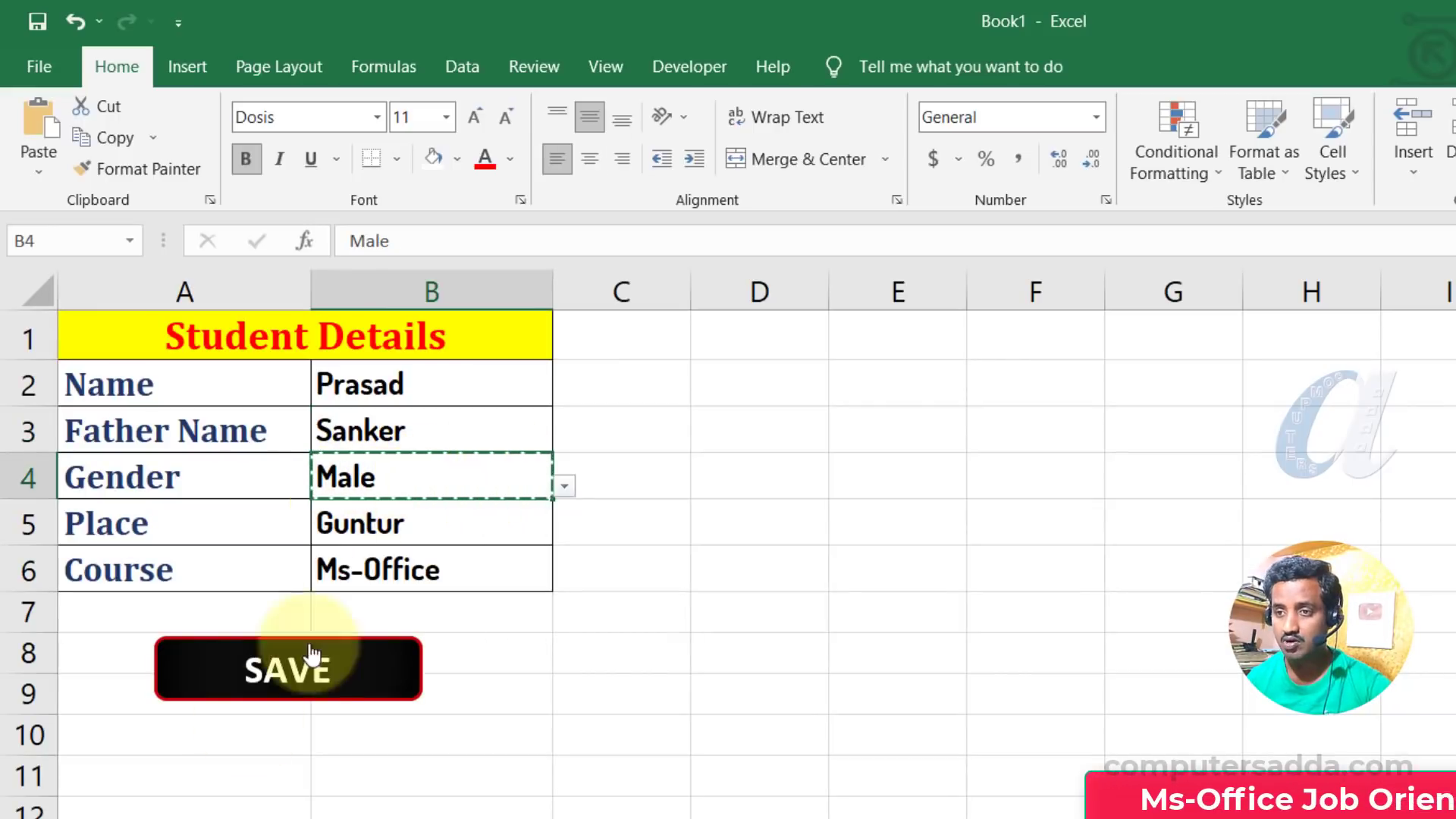
pyautogui.click(582, 355)
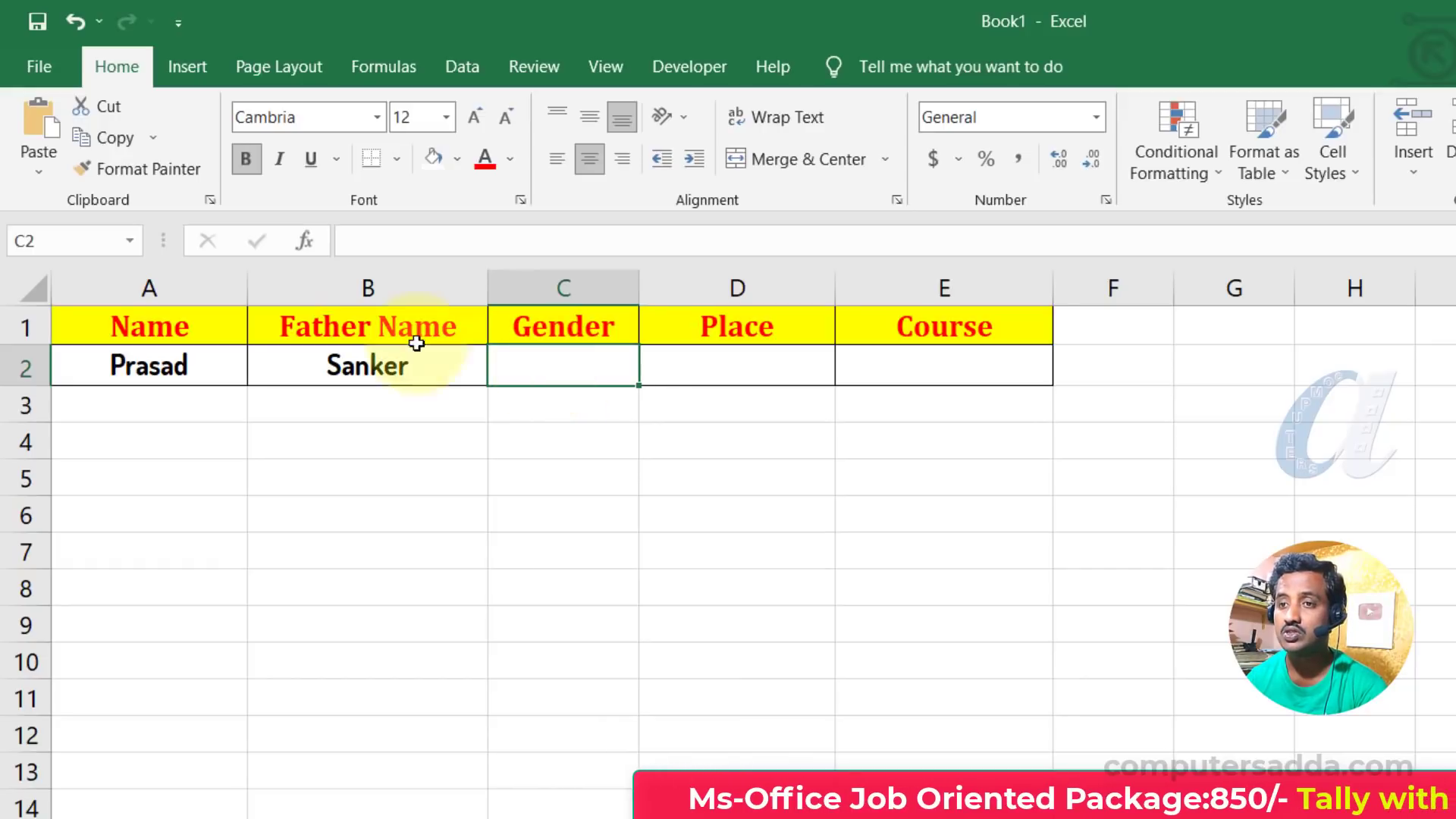
# Paste Male into C2 as values only and copy B2's formatting onto it.
pyautogui.click(39, 176)
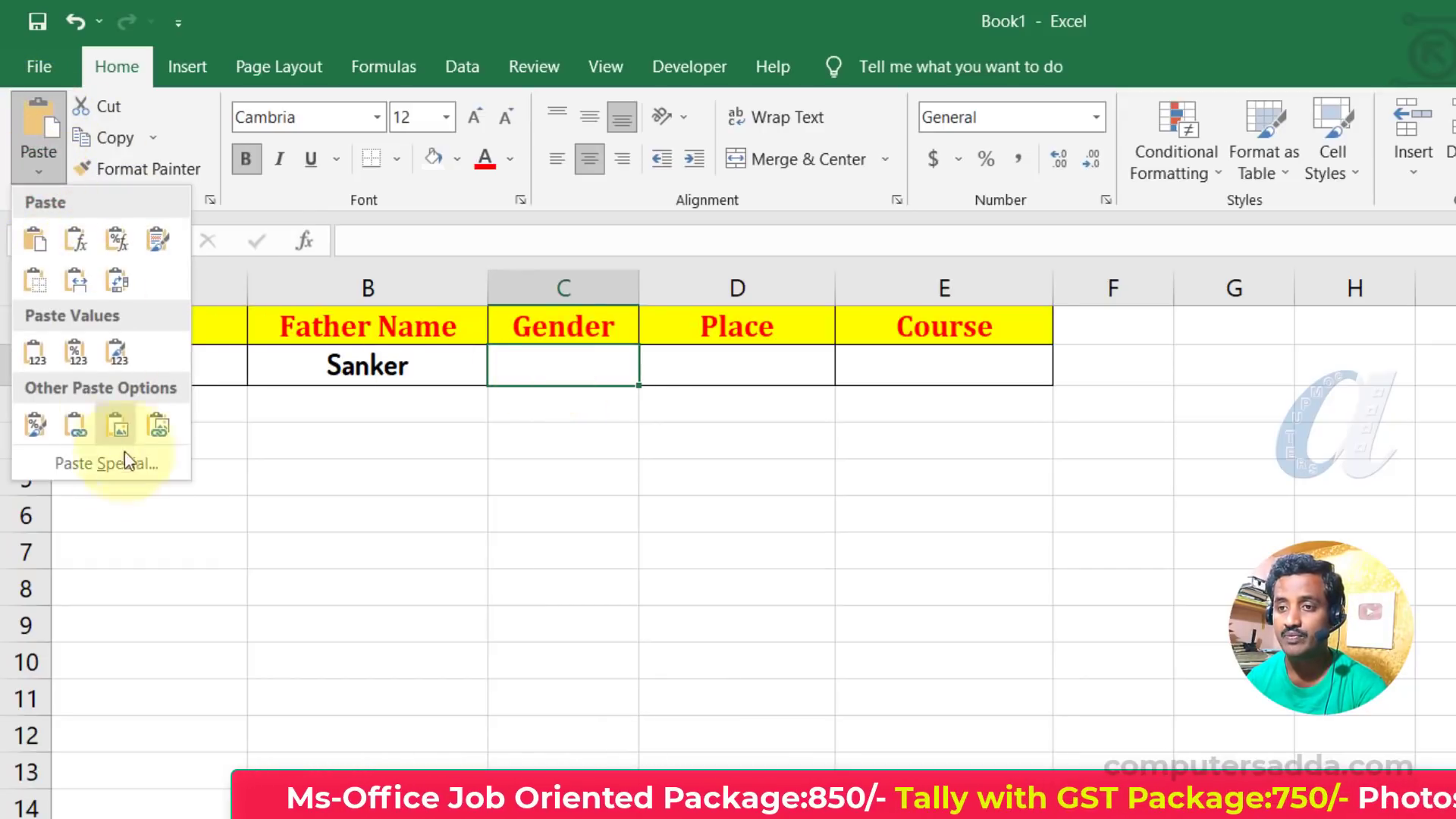
pyautogui.click(101, 458)
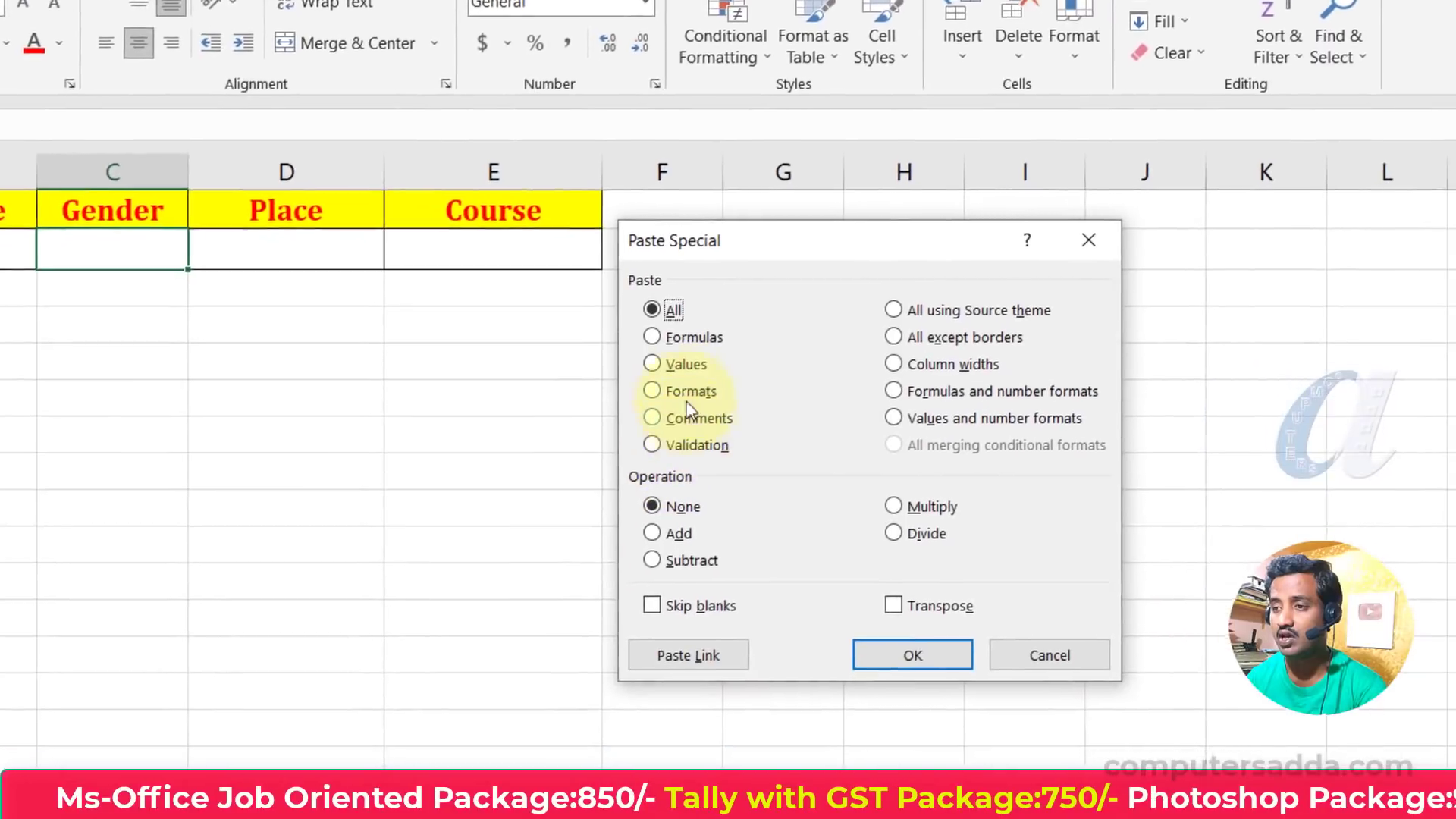
pyautogui.click(652, 364)
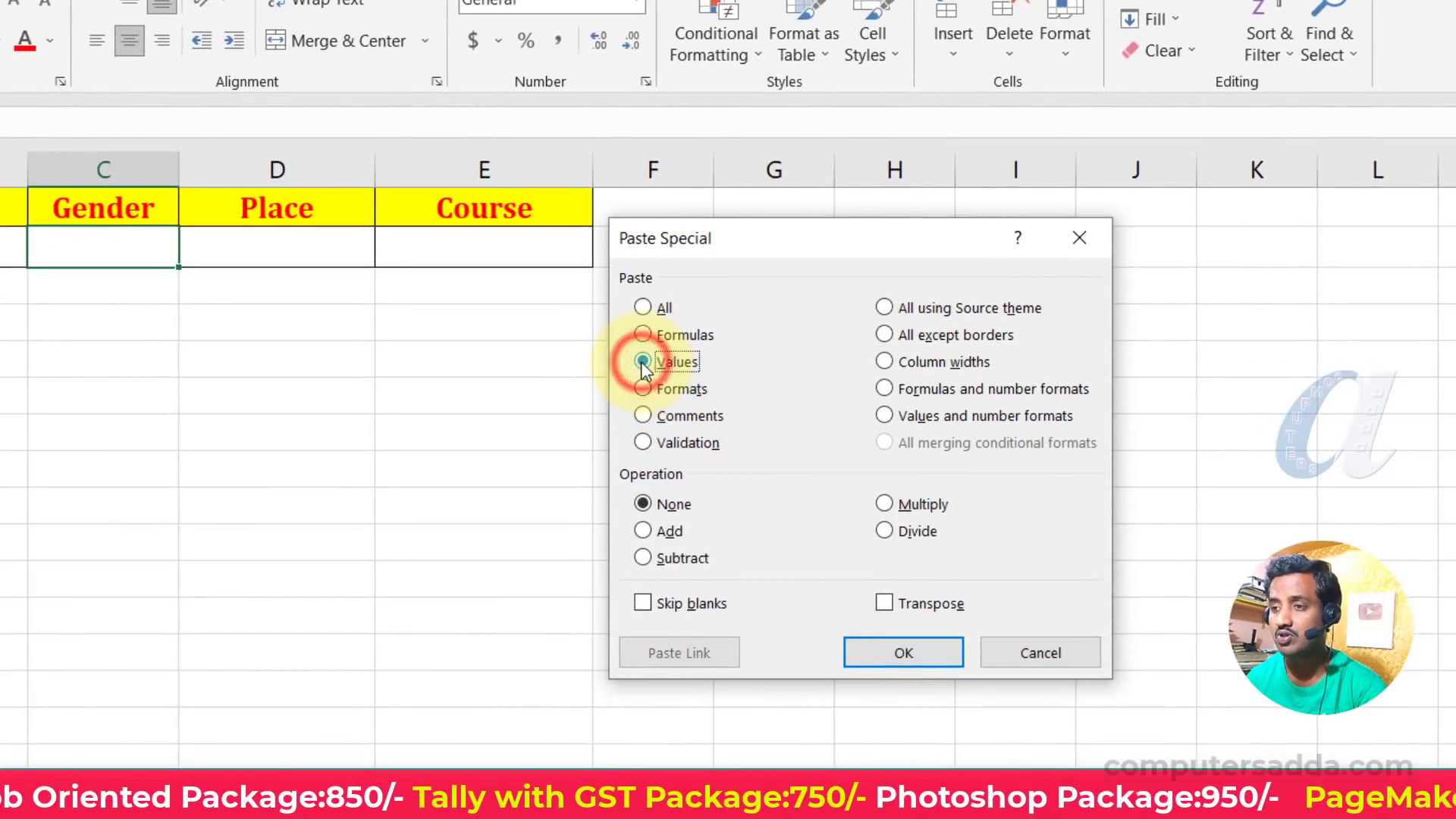
pyautogui.click(878, 651)
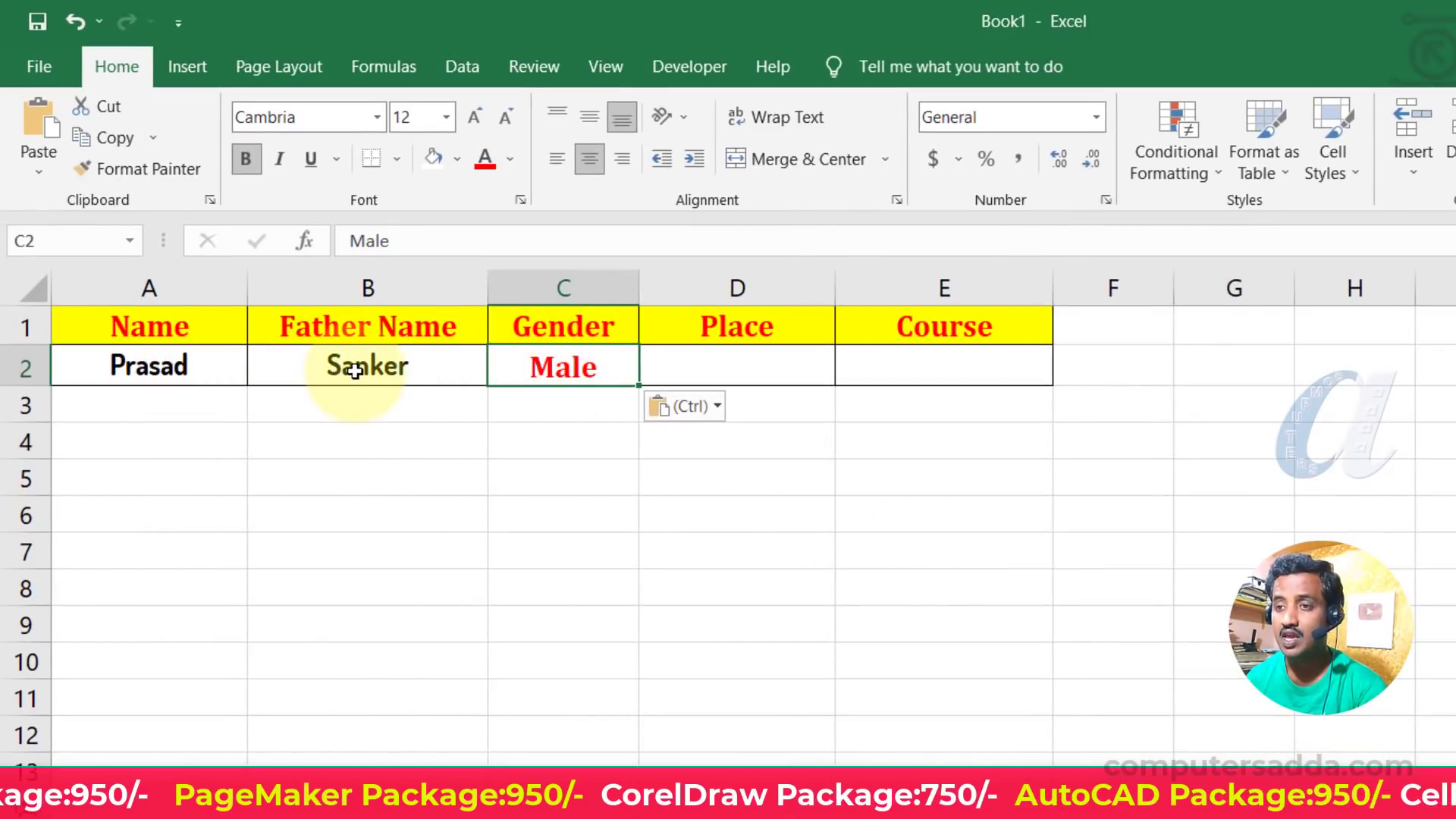
pyautogui.click(436, 367)
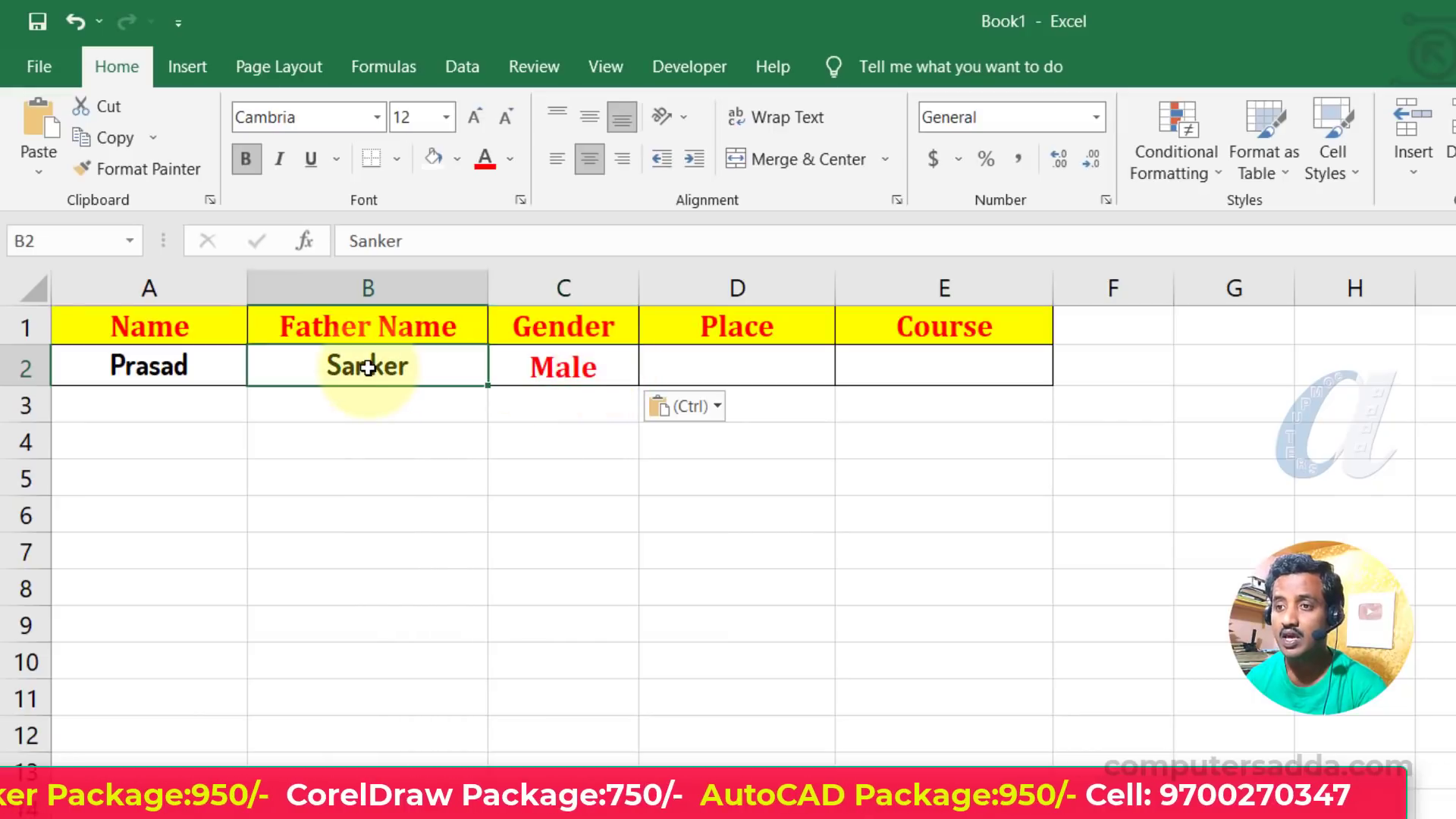
pyautogui.click(135, 168)
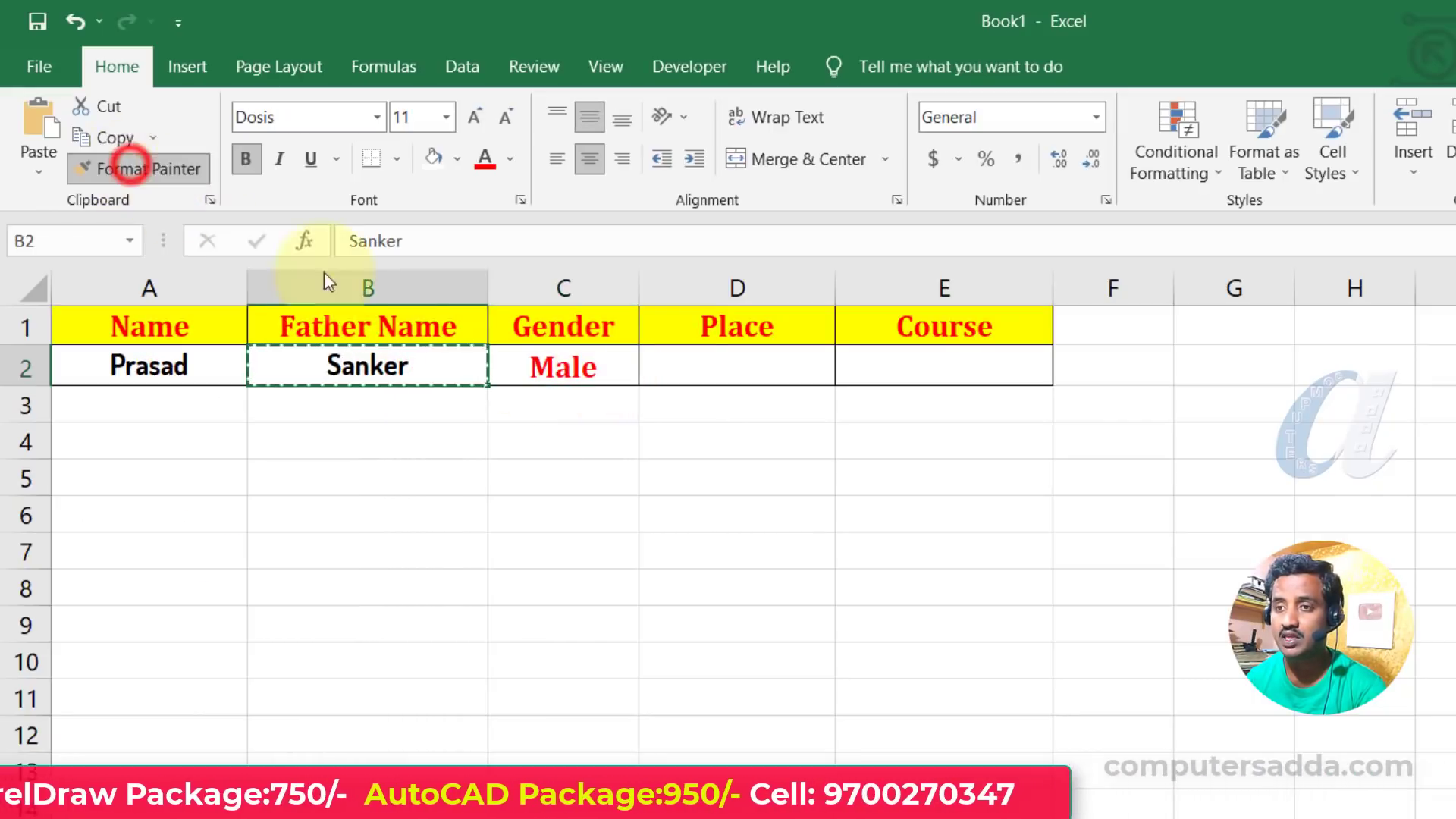
pyautogui.click(565, 366)
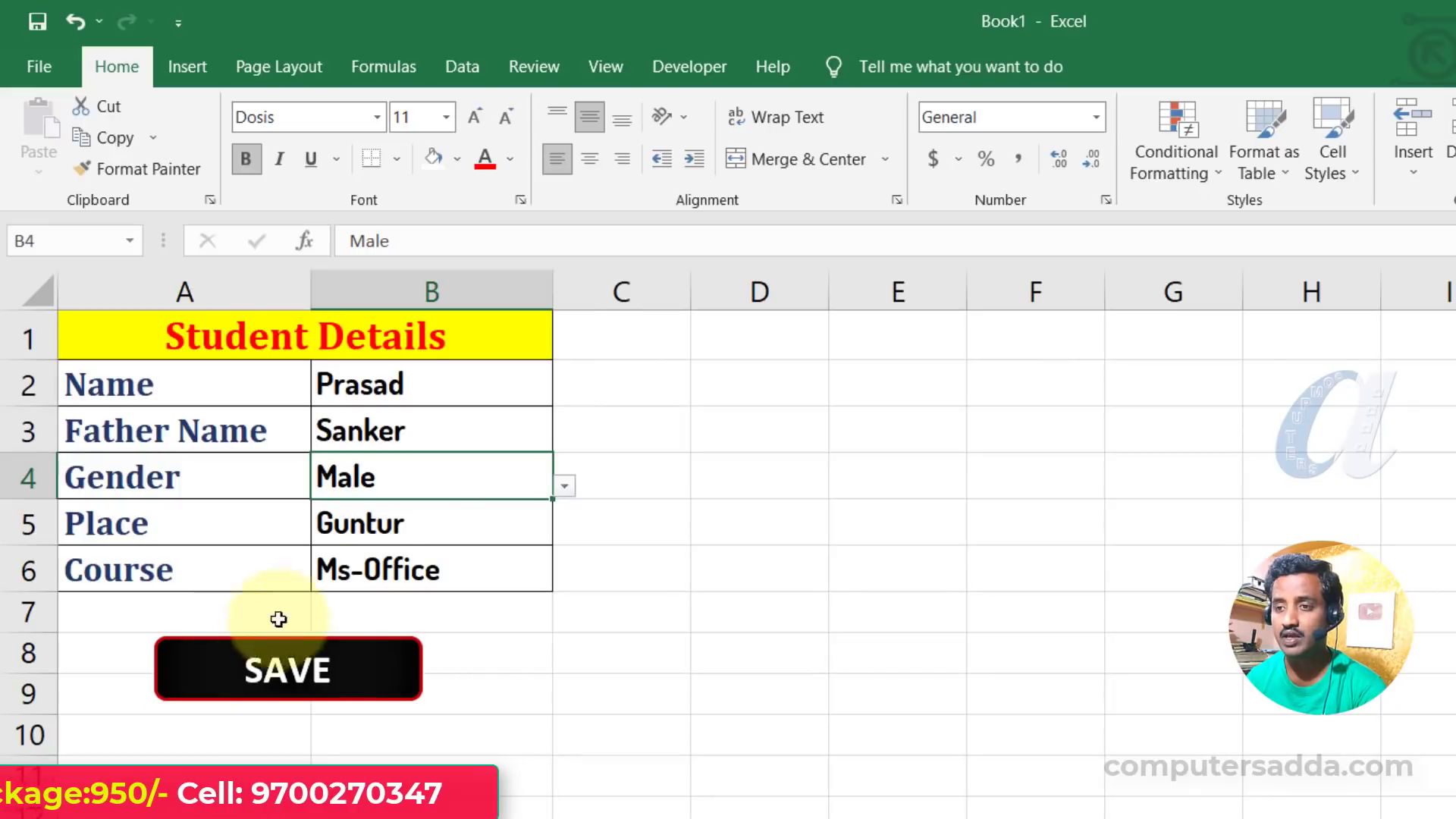
# Paste Guntur centred into D2, then copy the Course value Ms-Office.
pyautogui.click(399, 522)
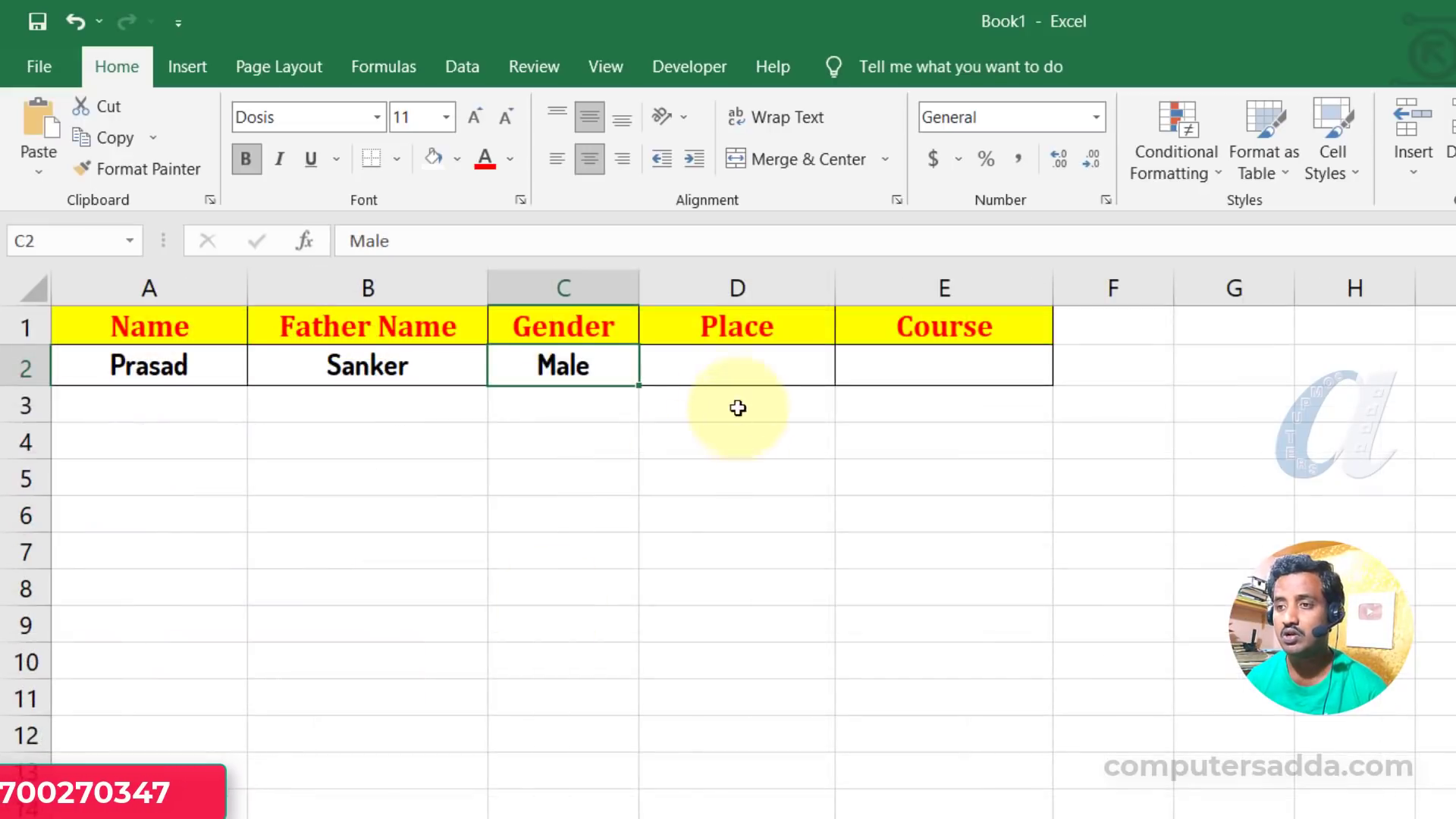
pyautogui.click(714, 371)
pyautogui.hotkey('ctrl', 'v')
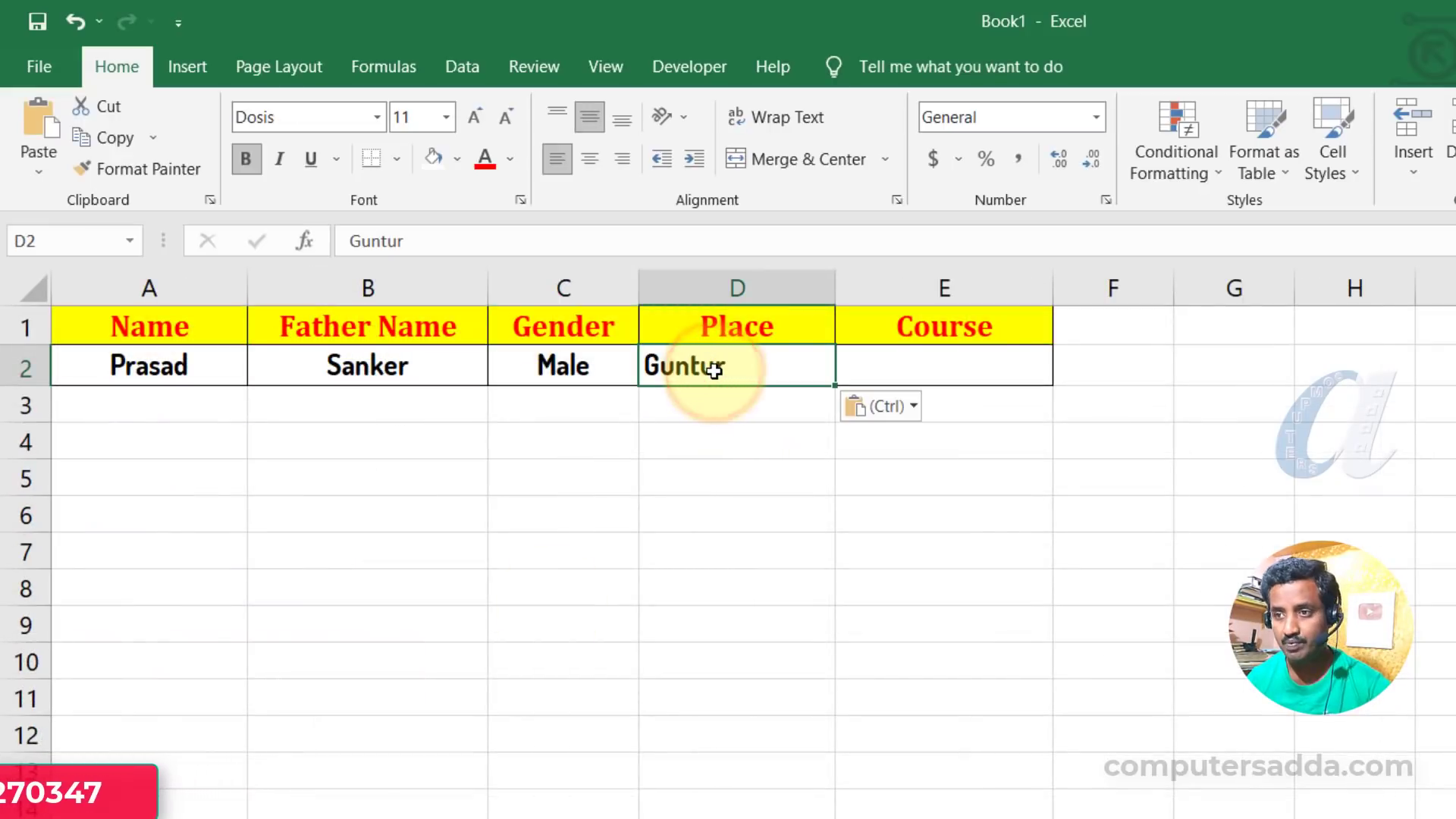
pyautogui.click(591, 158)
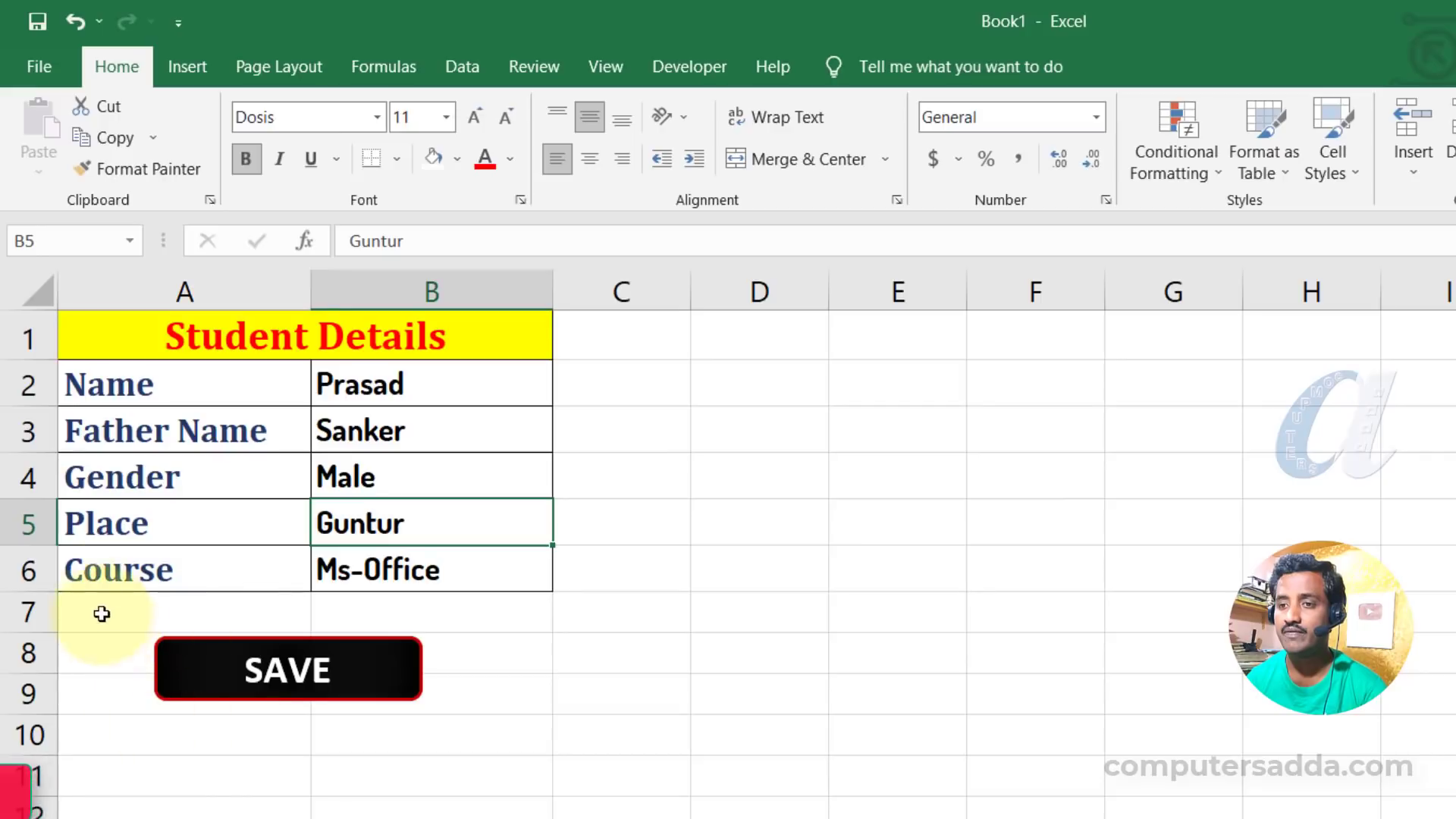
pyautogui.click(422, 574)
pyautogui.hotkey('ctrl', 'c')
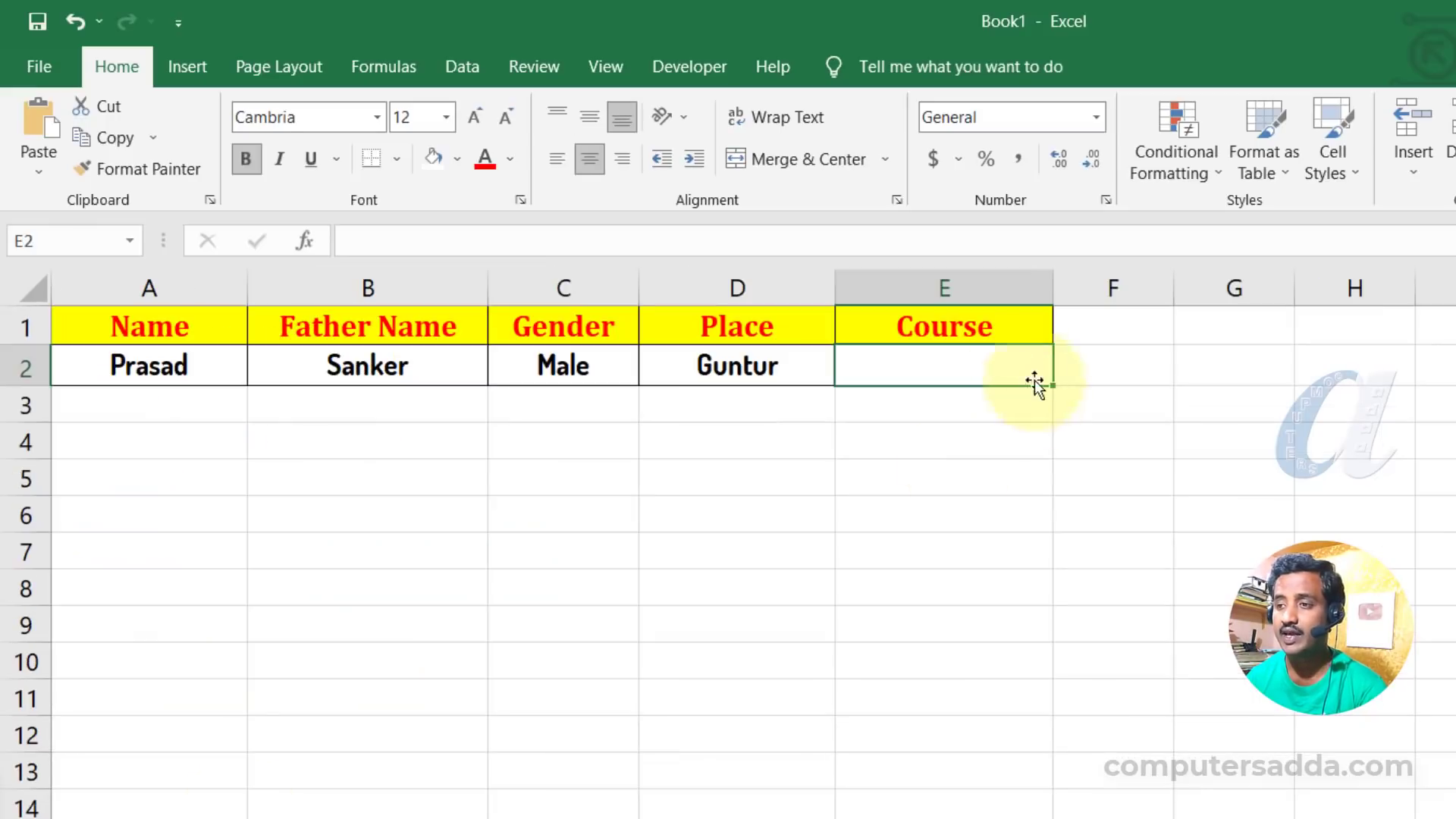
# Paste Ms-Office into E2 as values only and match D2's formatting.
pyautogui.click(42, 173)
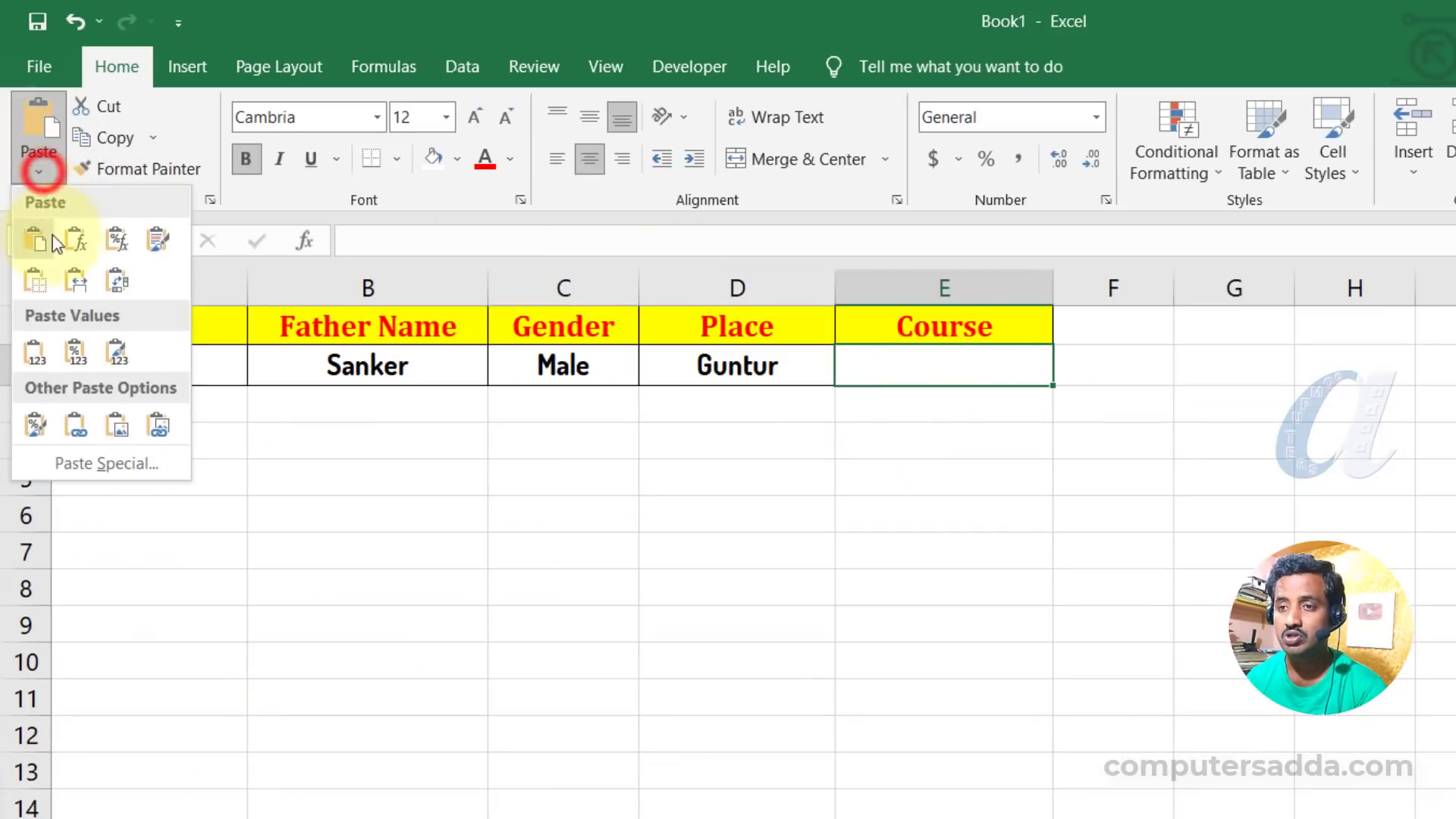
pyautogui.click(72, 462)
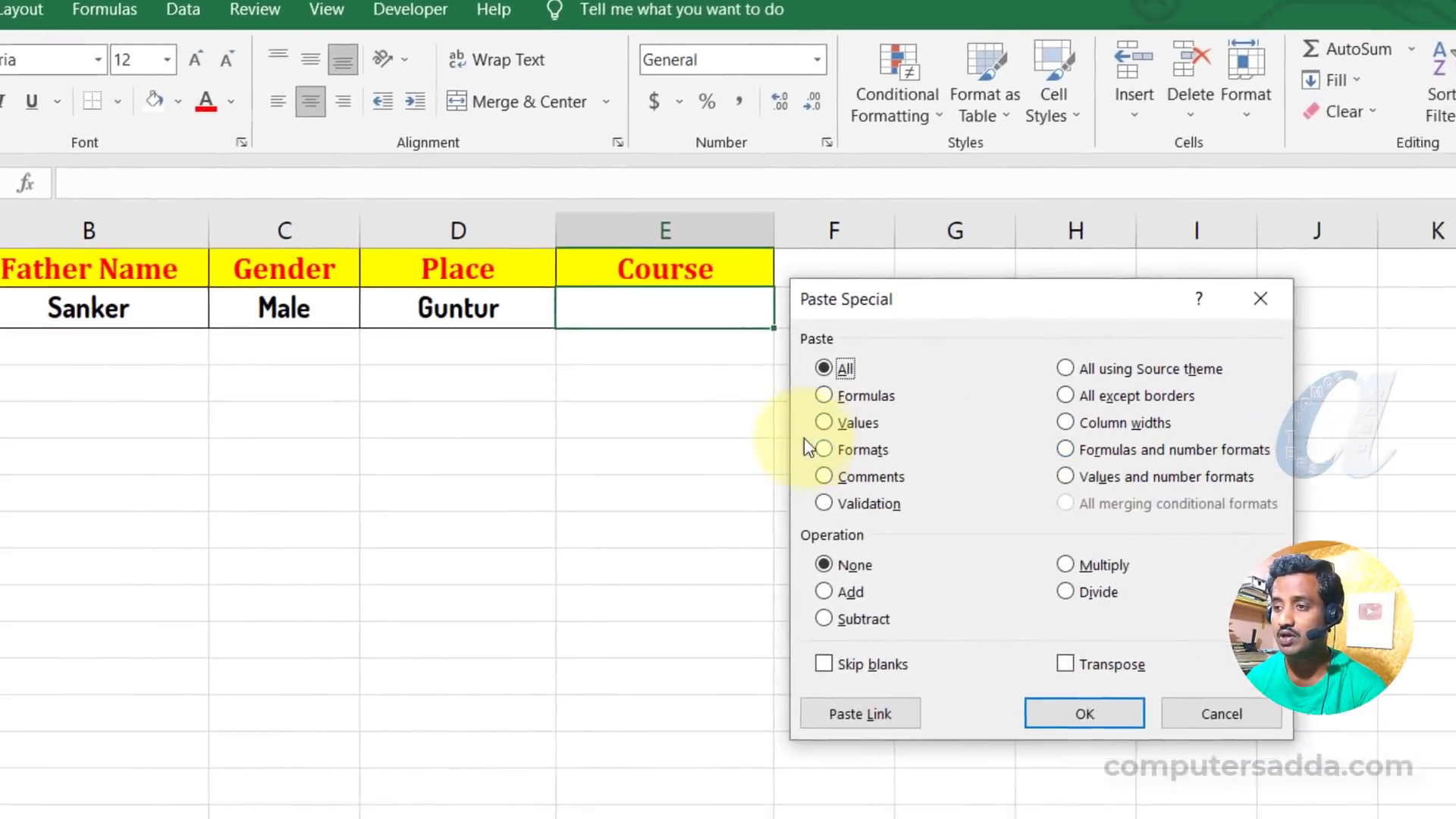
pyautogui.click(823, 423)
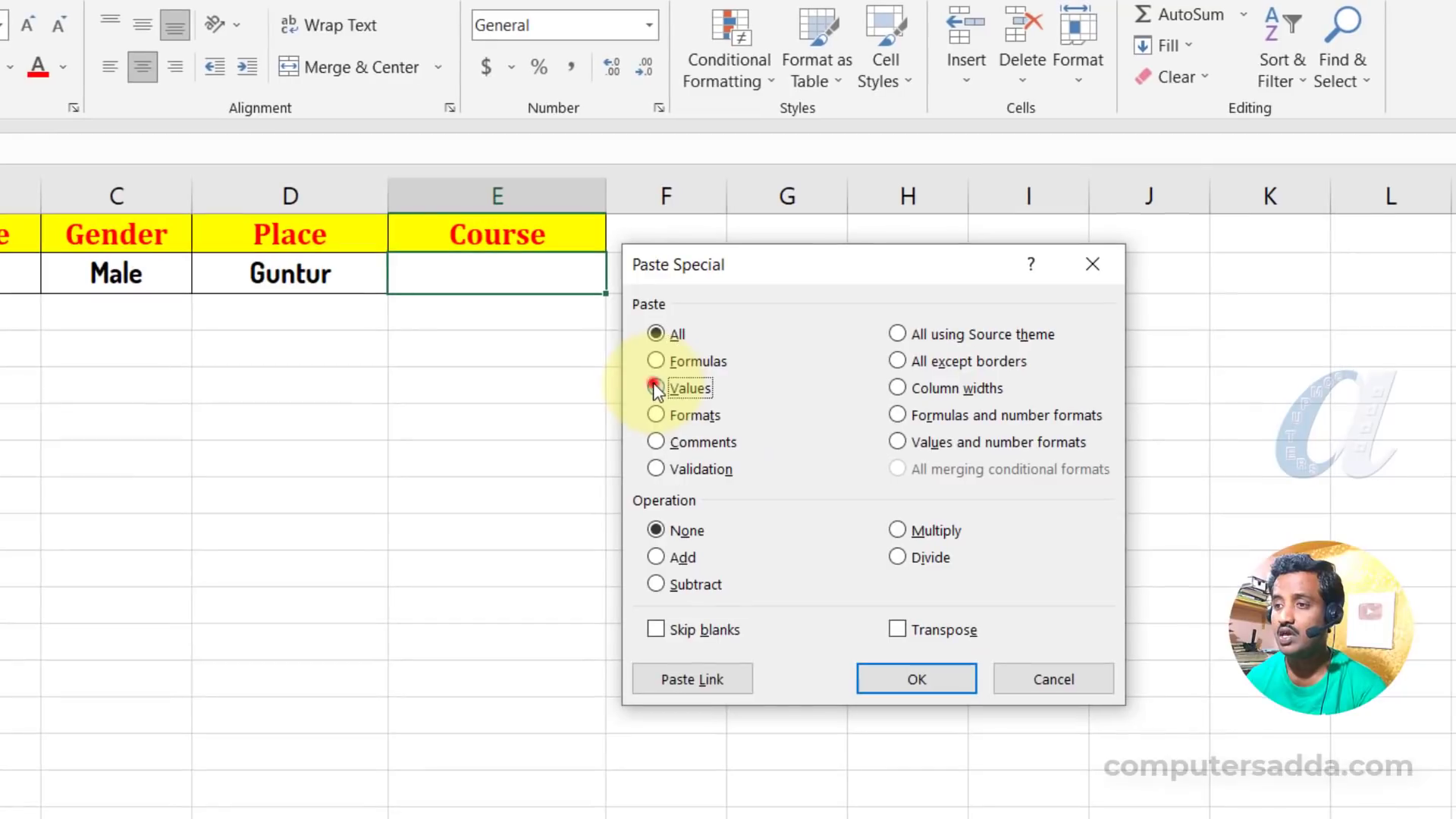
pyautogui.click(900, 685)
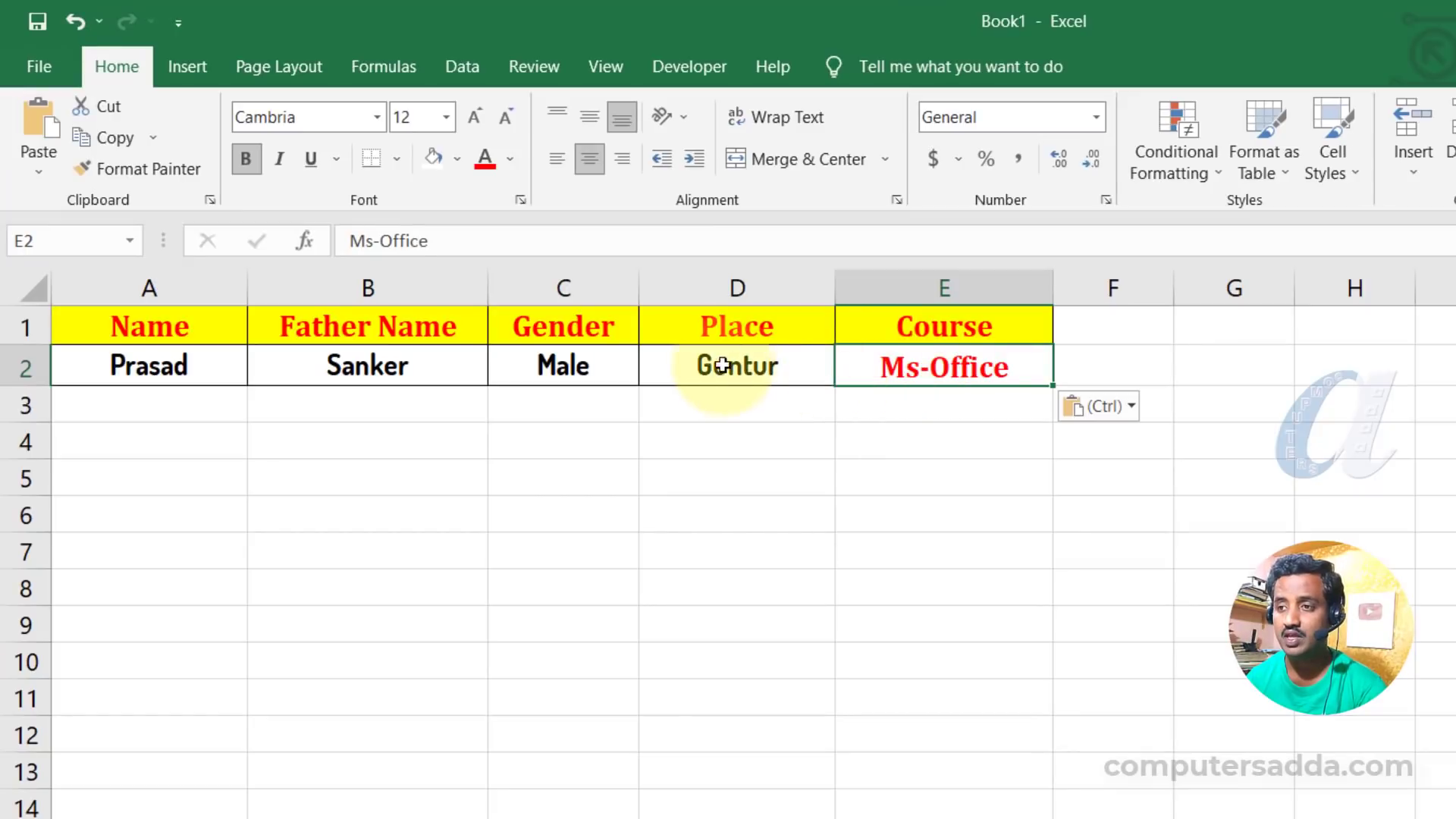
pyautogui.click(716, 370)
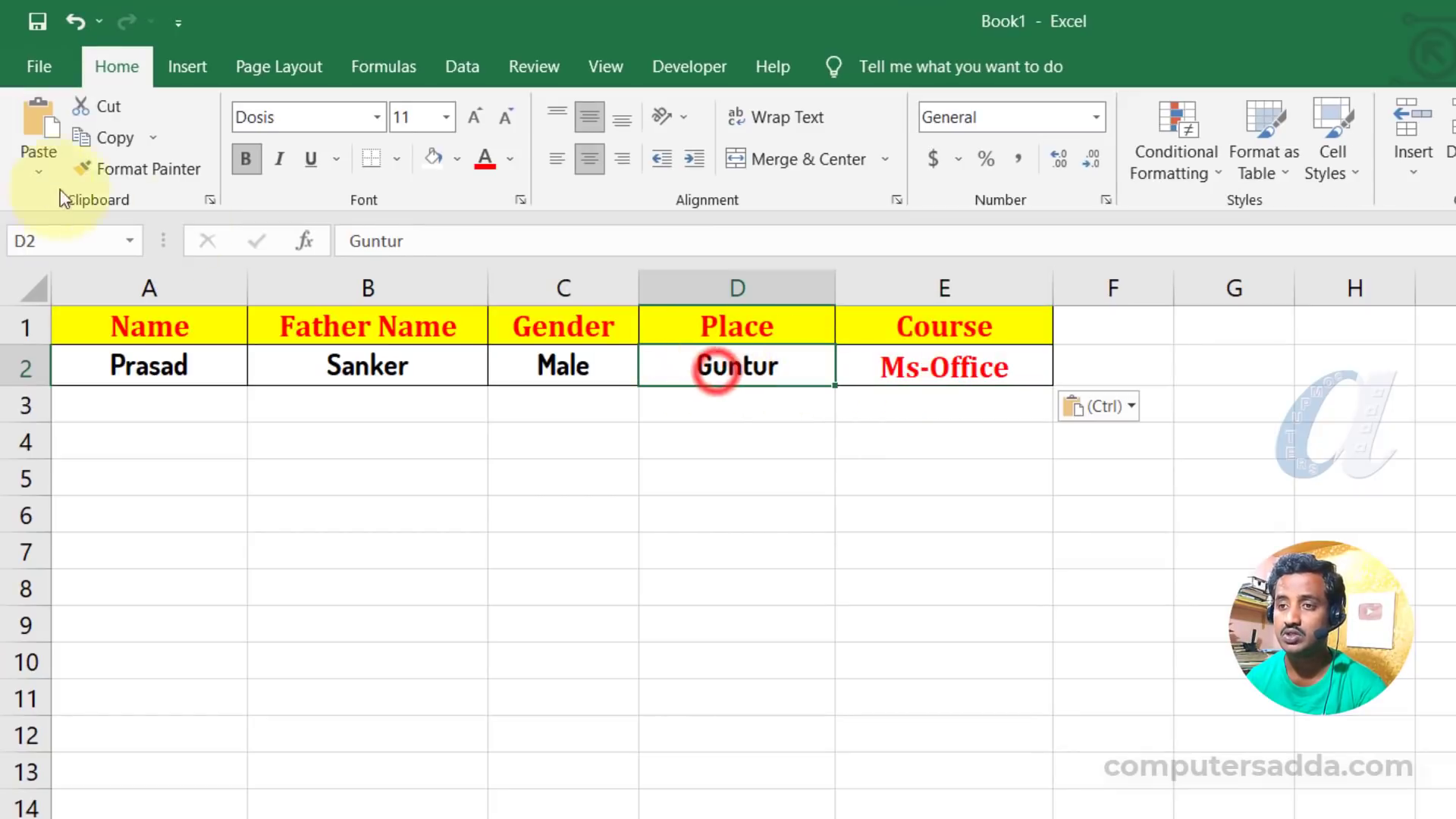
pyautogui.click(146, 167)
pyautogui.click(978, 368)
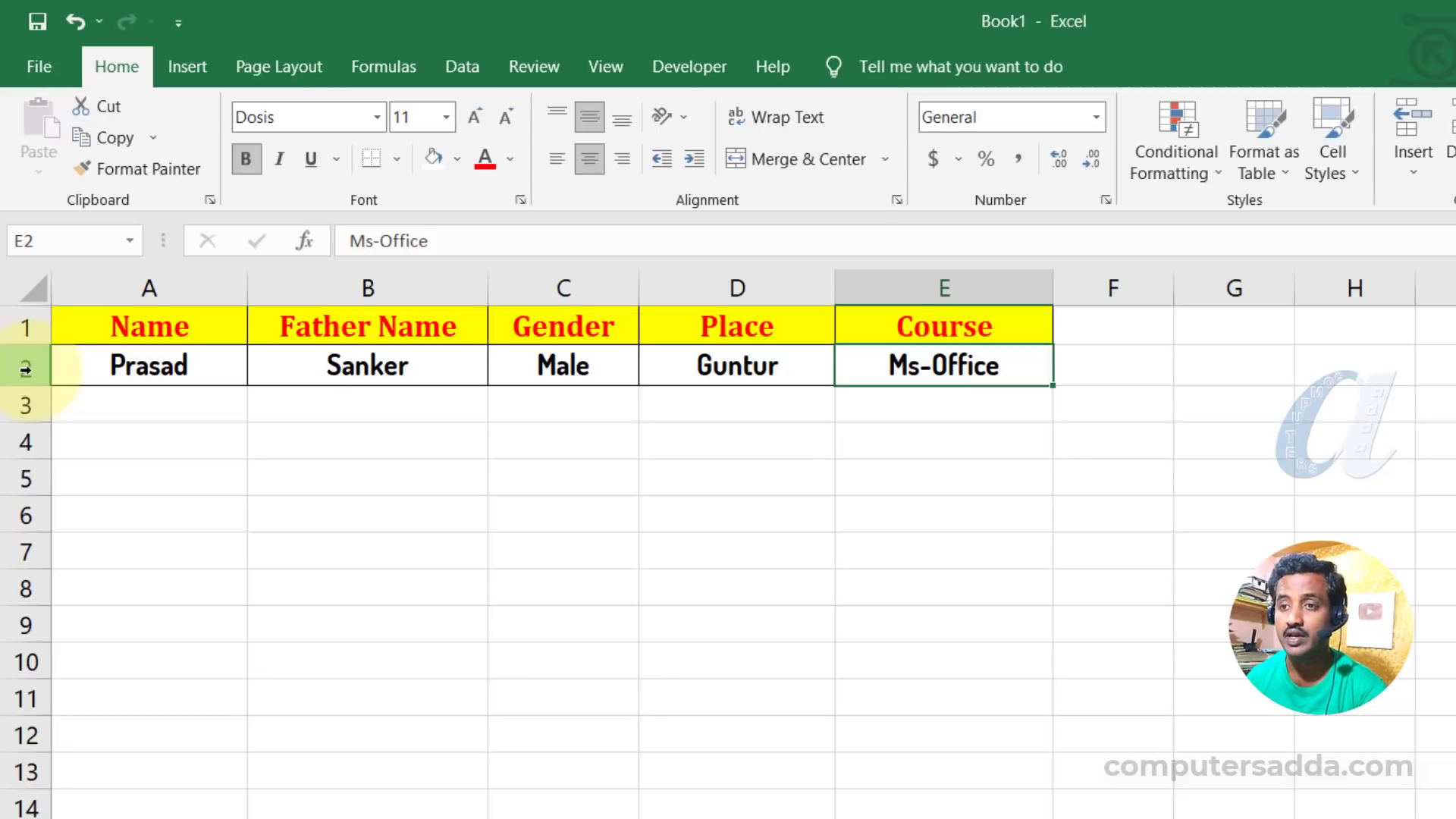
pyautogui.click(25, 370)
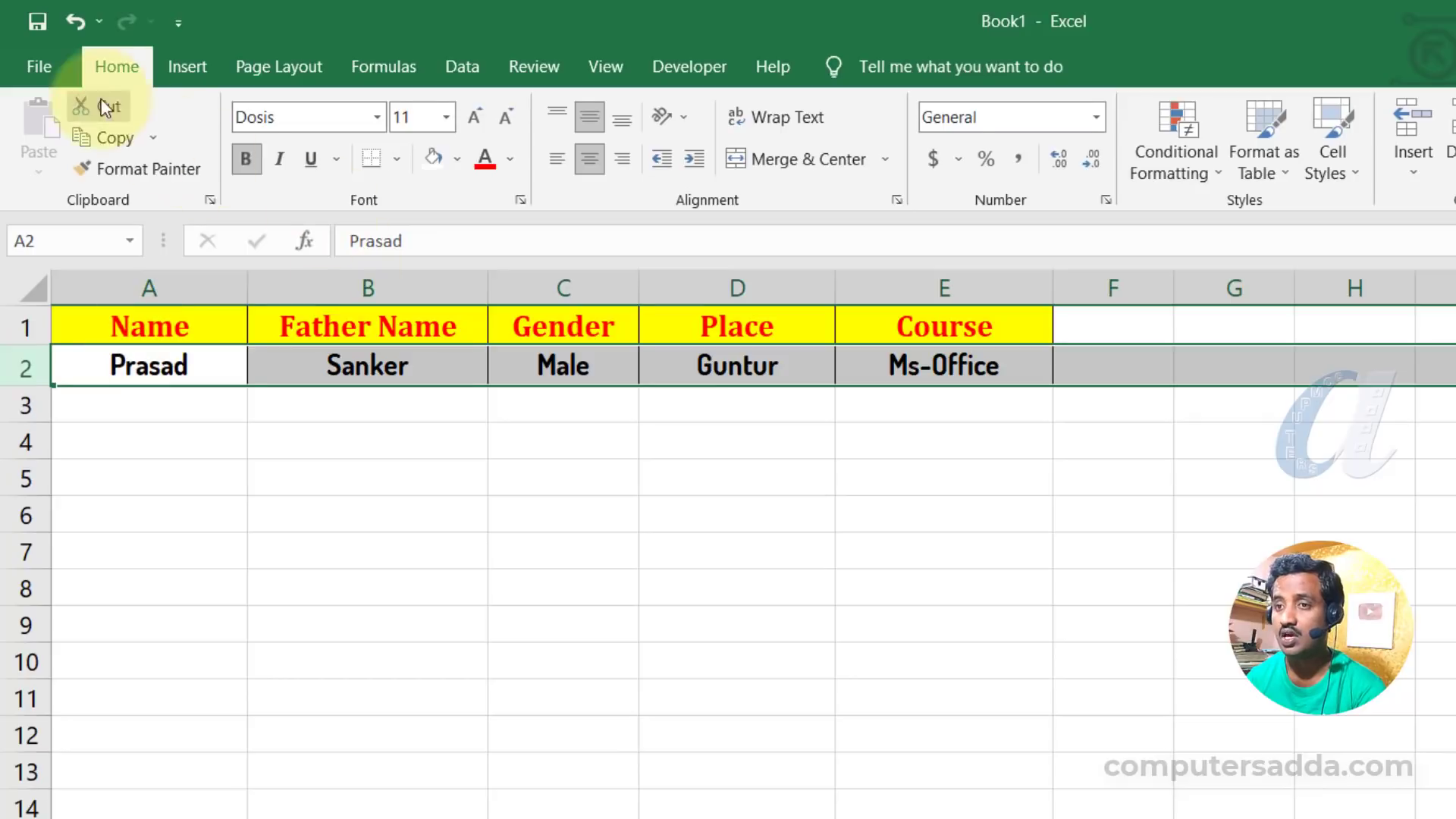
pyautogui.click(1068, 179)
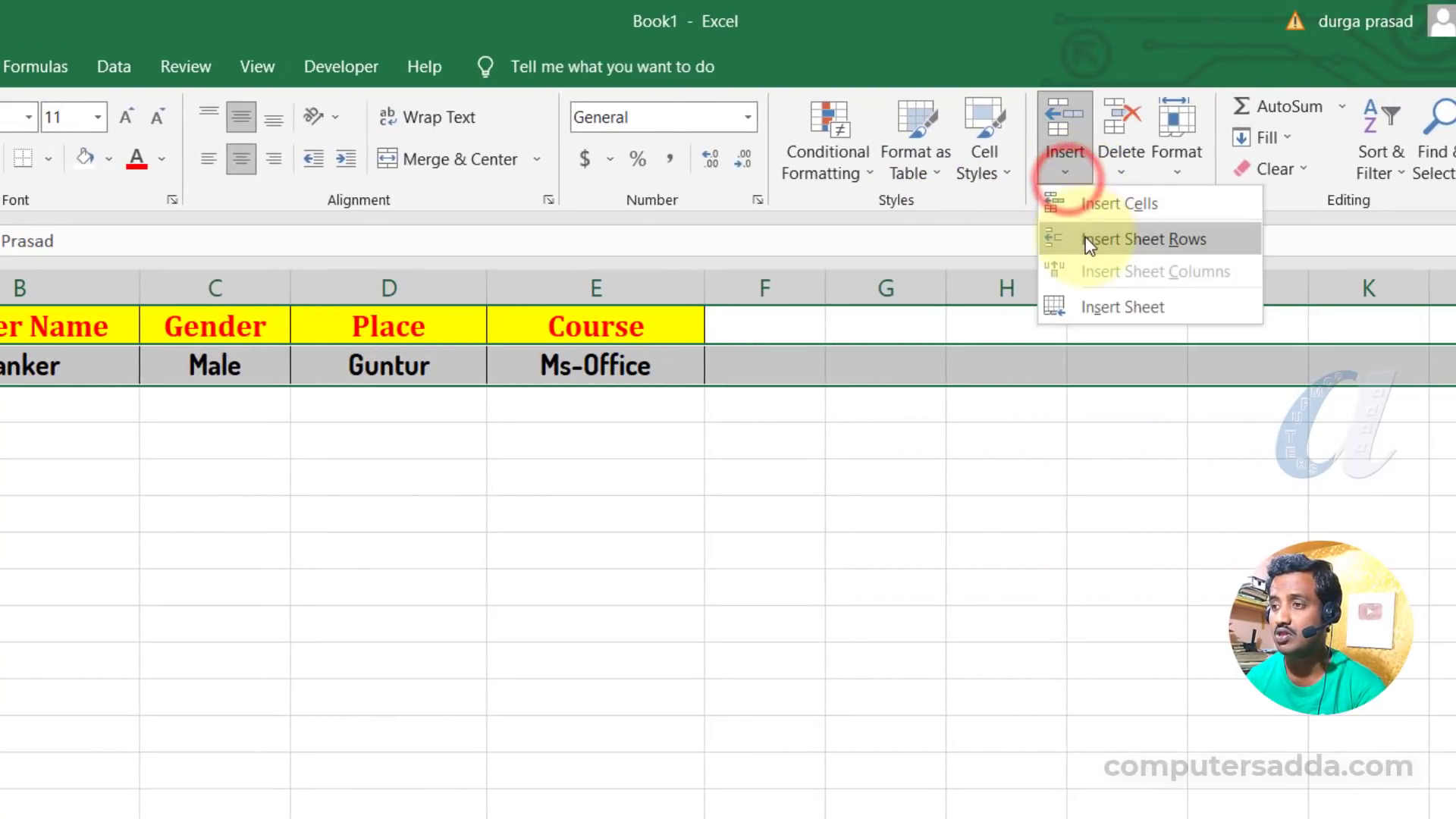
# Insert a blank row 2 above the first record and give A2:E2 white fill and black text.
pyautogui.click(1158, 241)
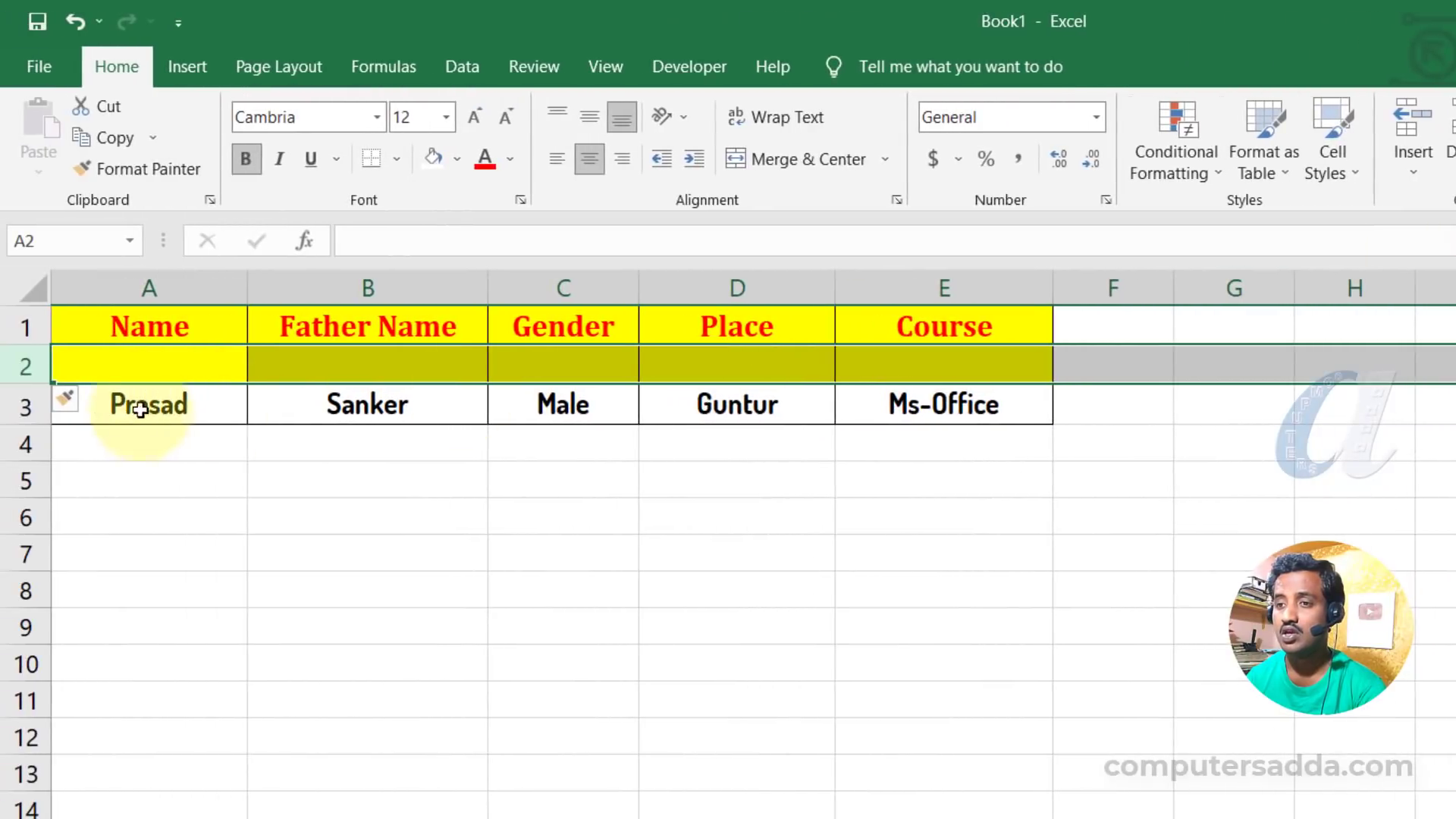
pyautogui.click(121, 368)
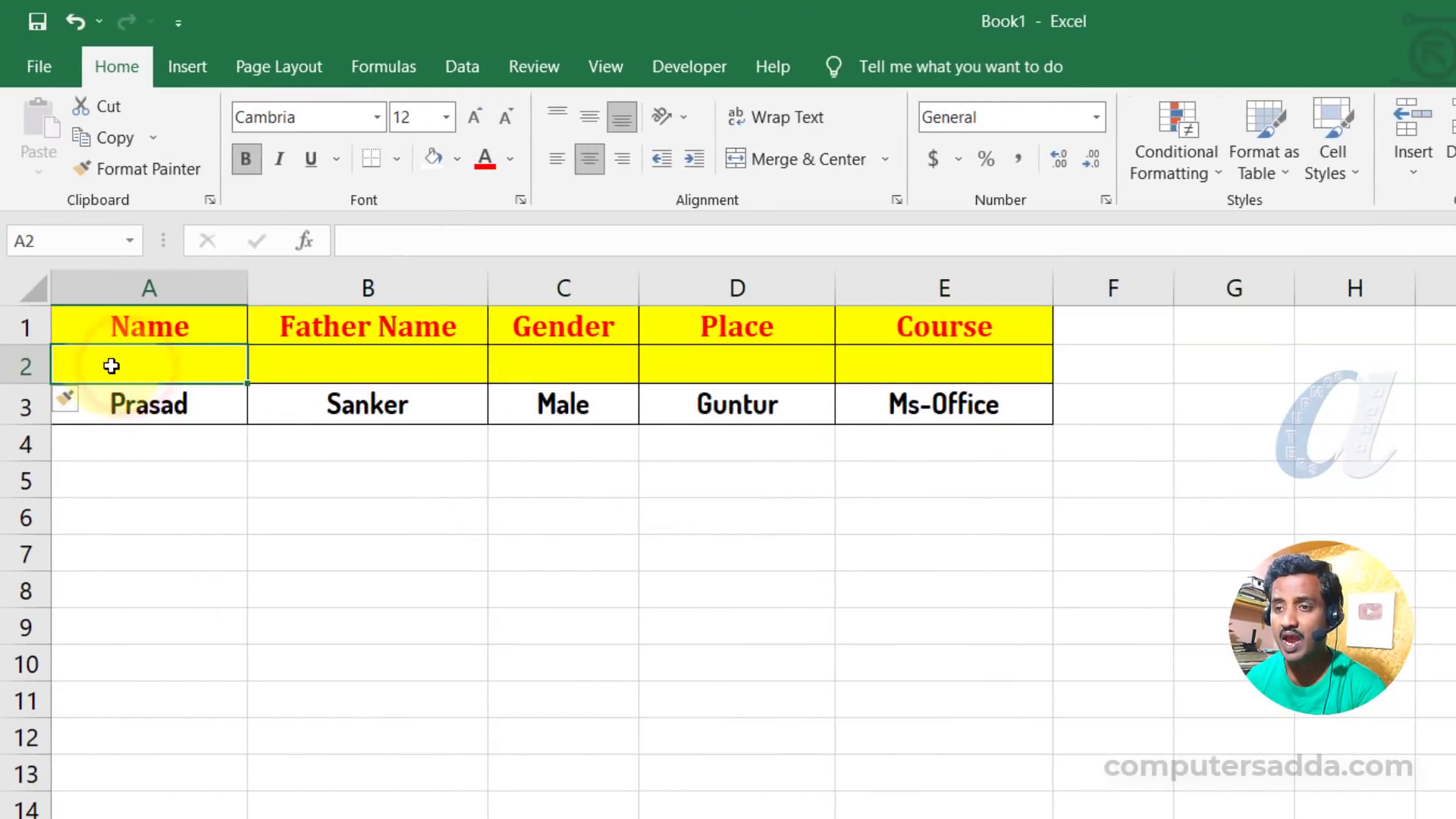
pyautogui.moveTo(136, 362); pyautogui.dragTo(940, 362)
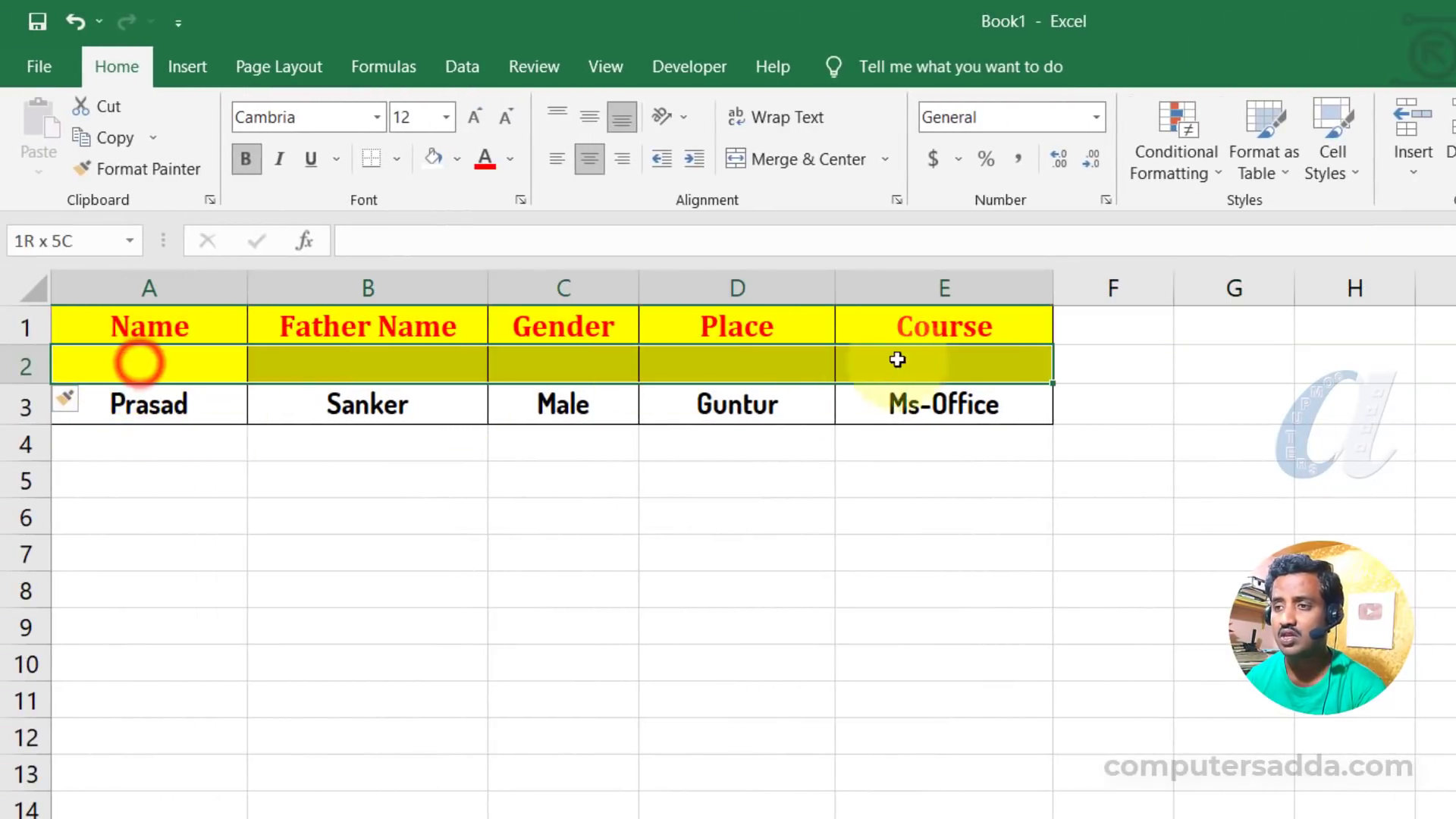
pyautogui.click(458, 157)
pyautogui.click(437, 220)
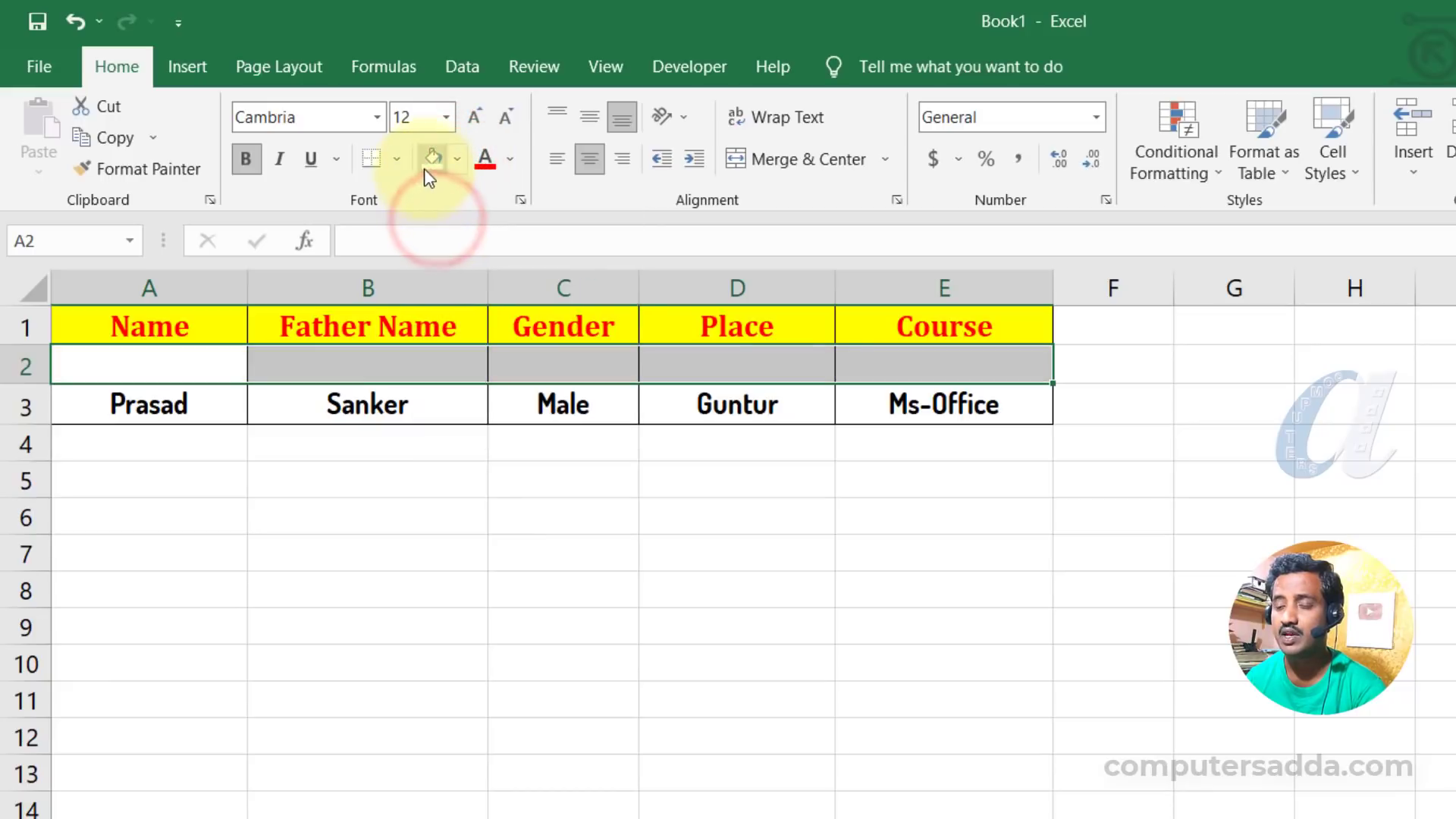
pyautogui.click(513, 161)
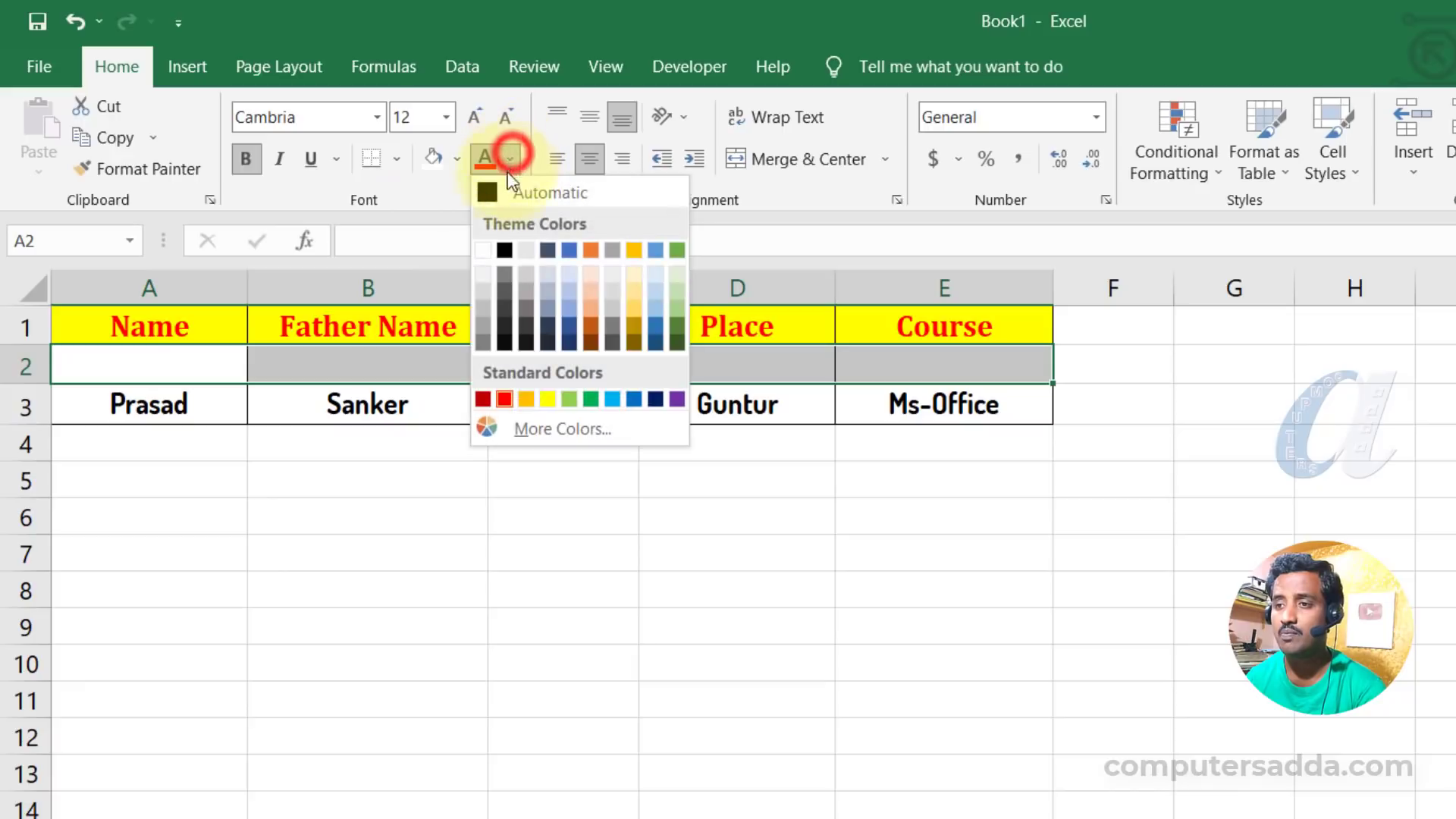
pyautogui.click(507, 250)
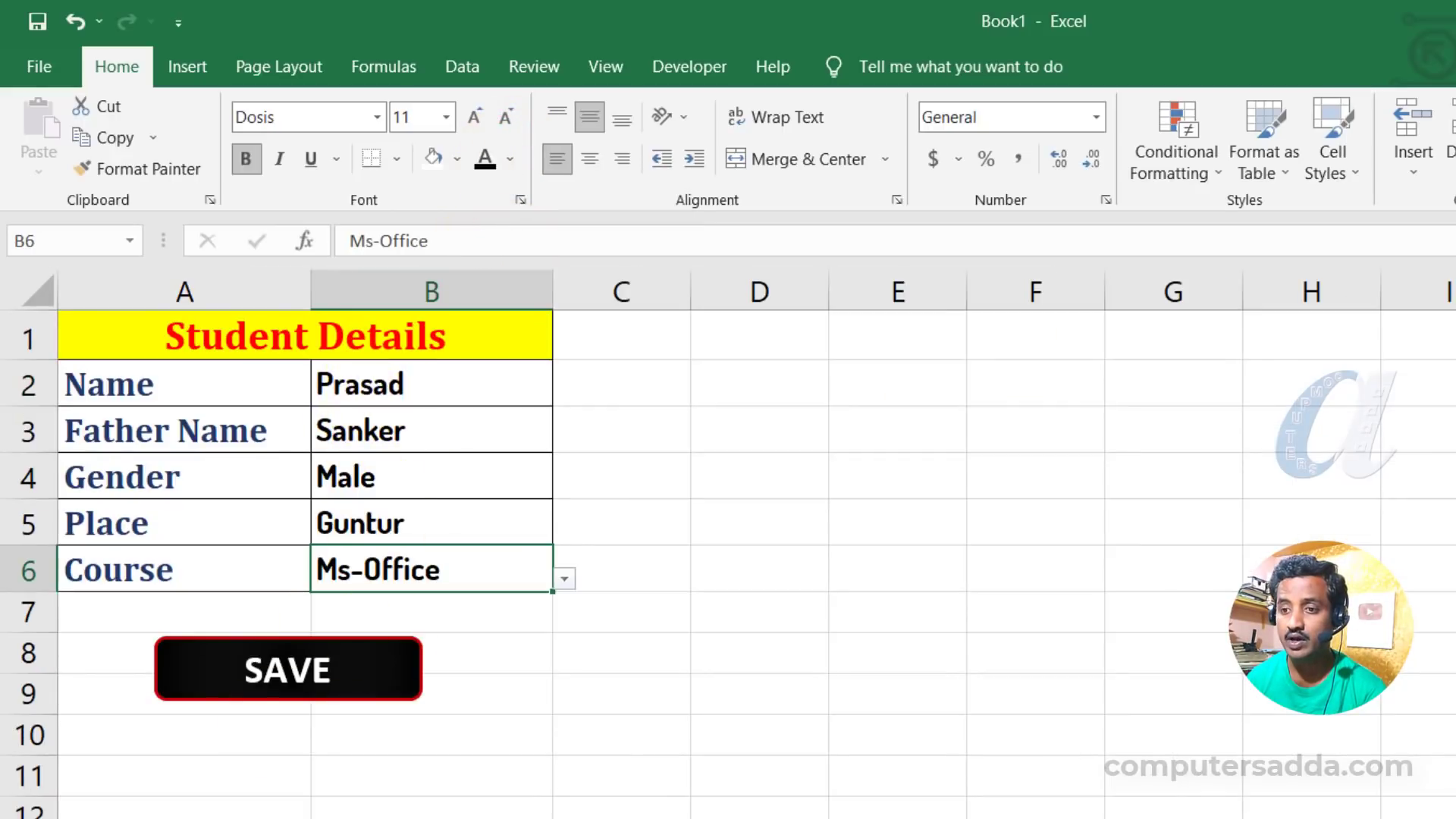
# Clear the form's entered values in B2:B6.
pyautogui.click(289, 668)
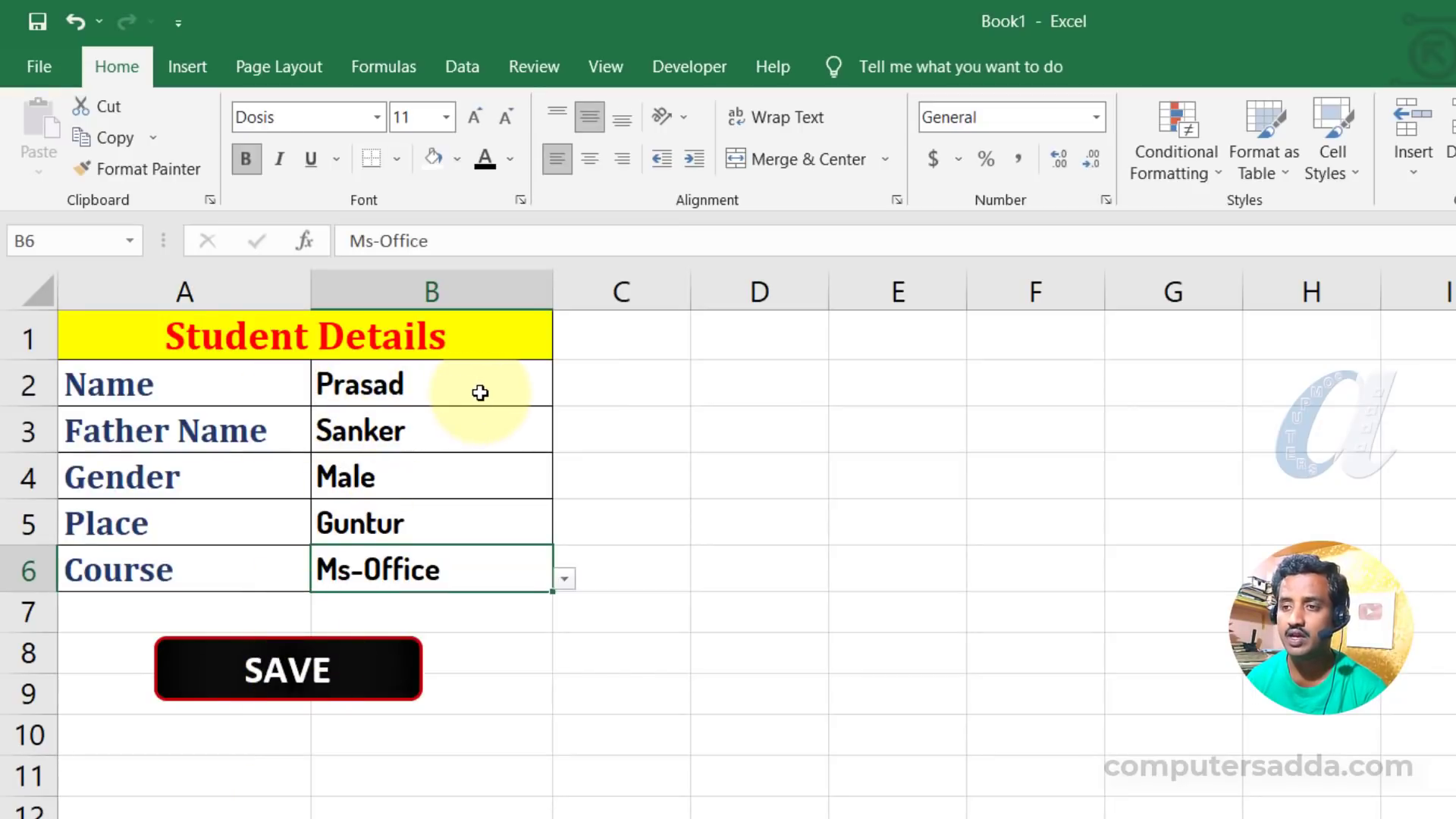
pyautogui.moveTo(477, 389); pyautogui.dragTo(465, 565)
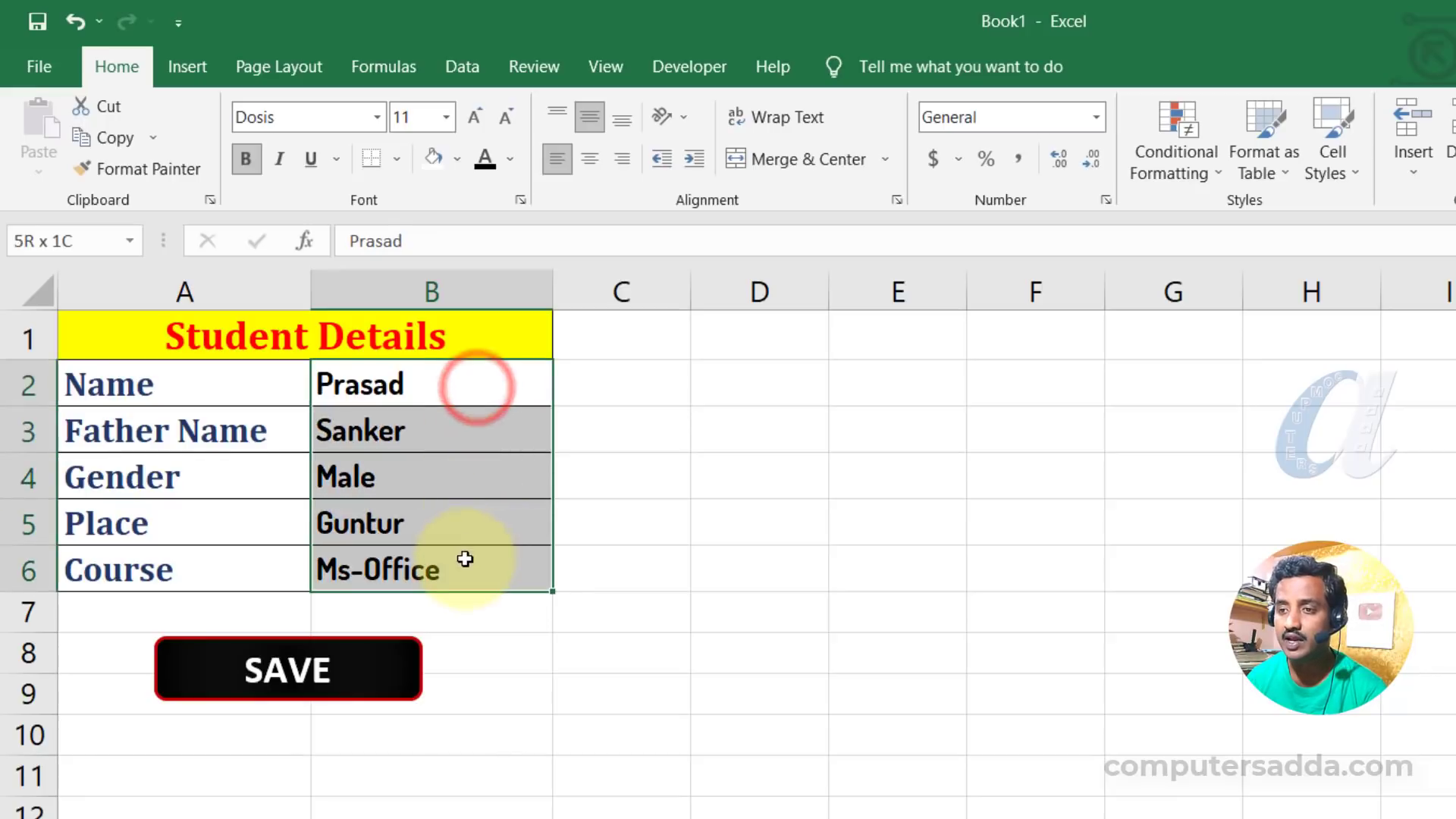
pyautogui.press('Delete')
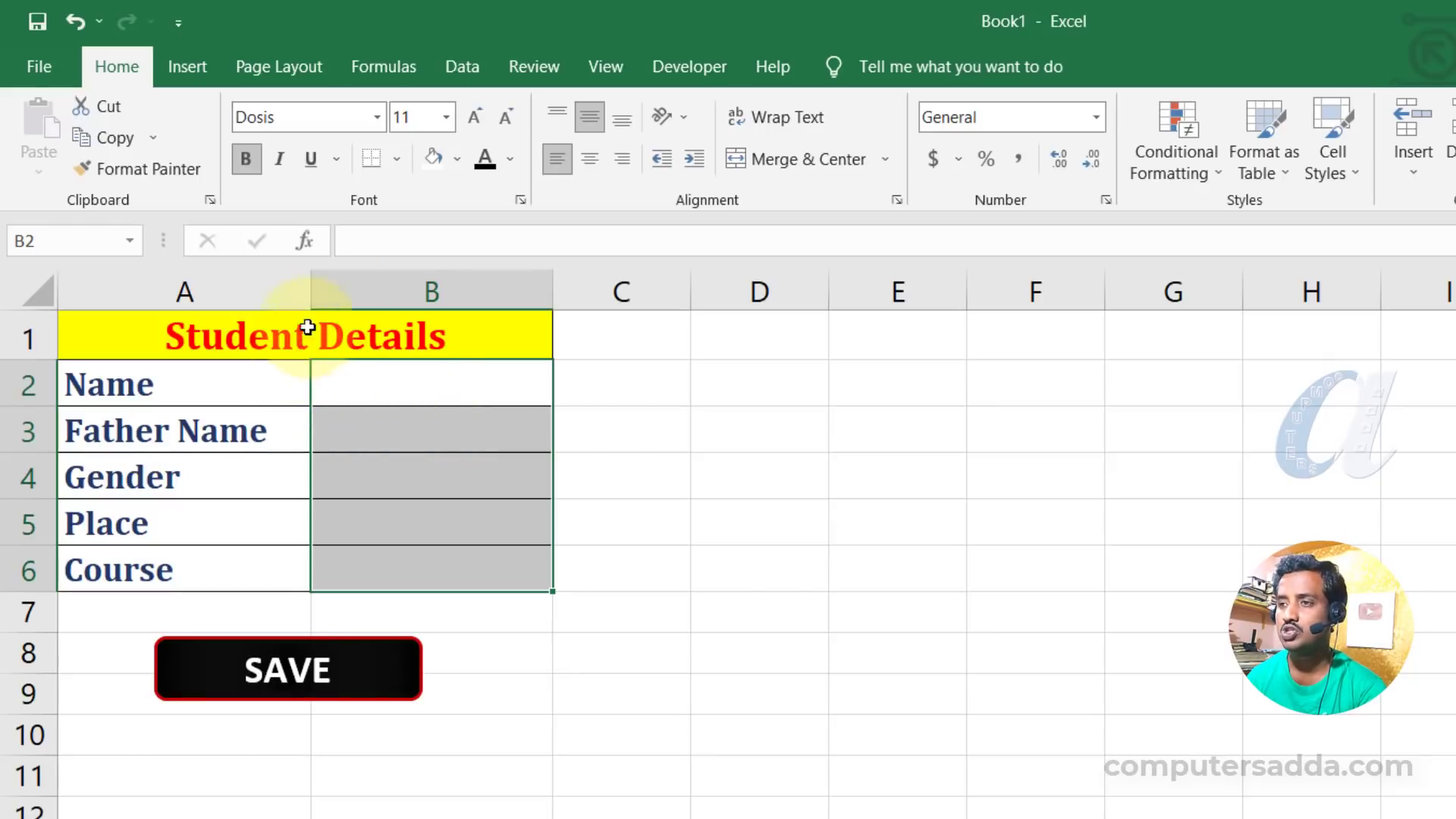
# Stop the macro recording from the View tab's Macros menu.
pyautogui.click(603, 66)
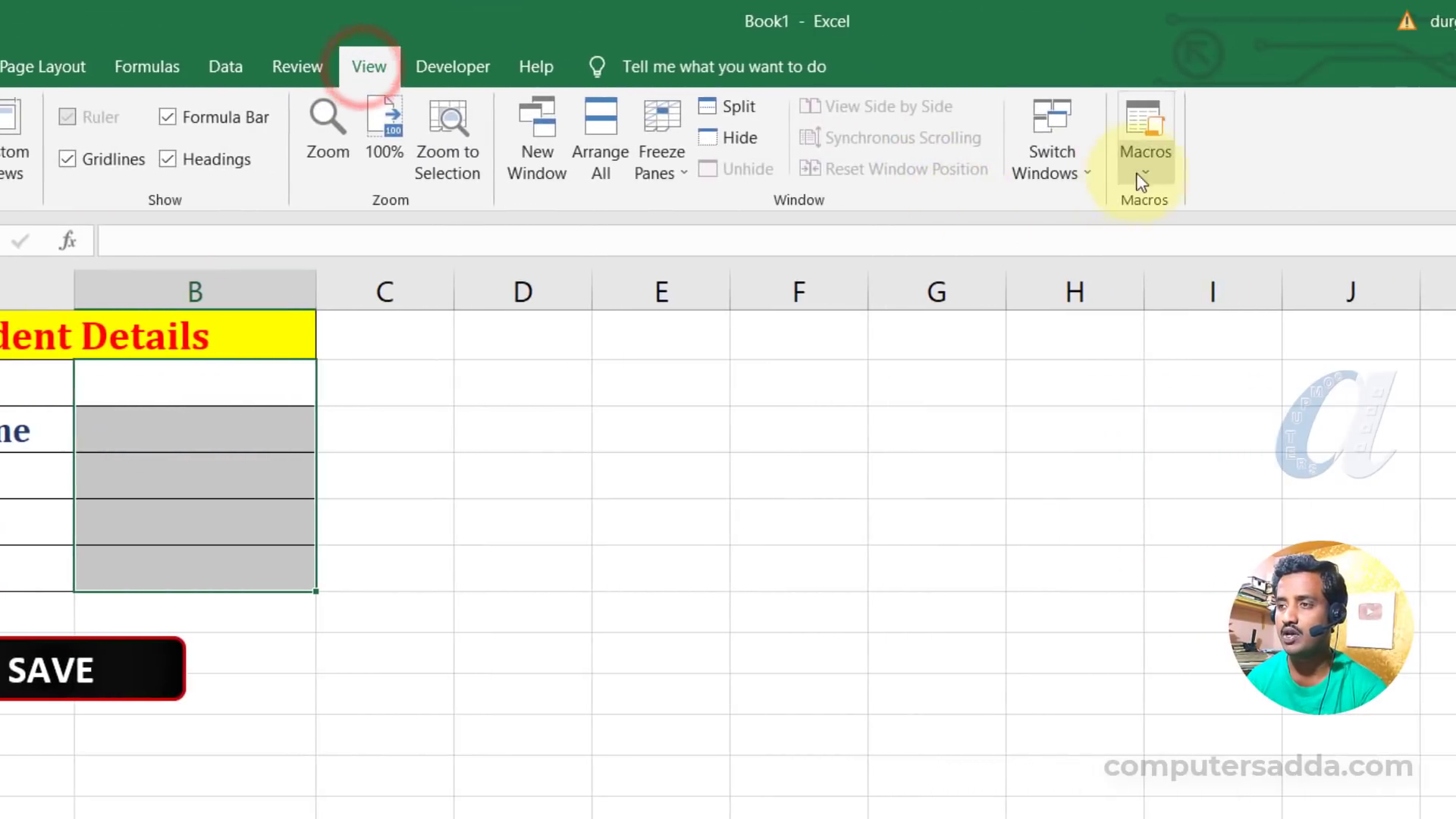
pyautogui.click(1144, 176)
pyautogui.click(1168, 240)
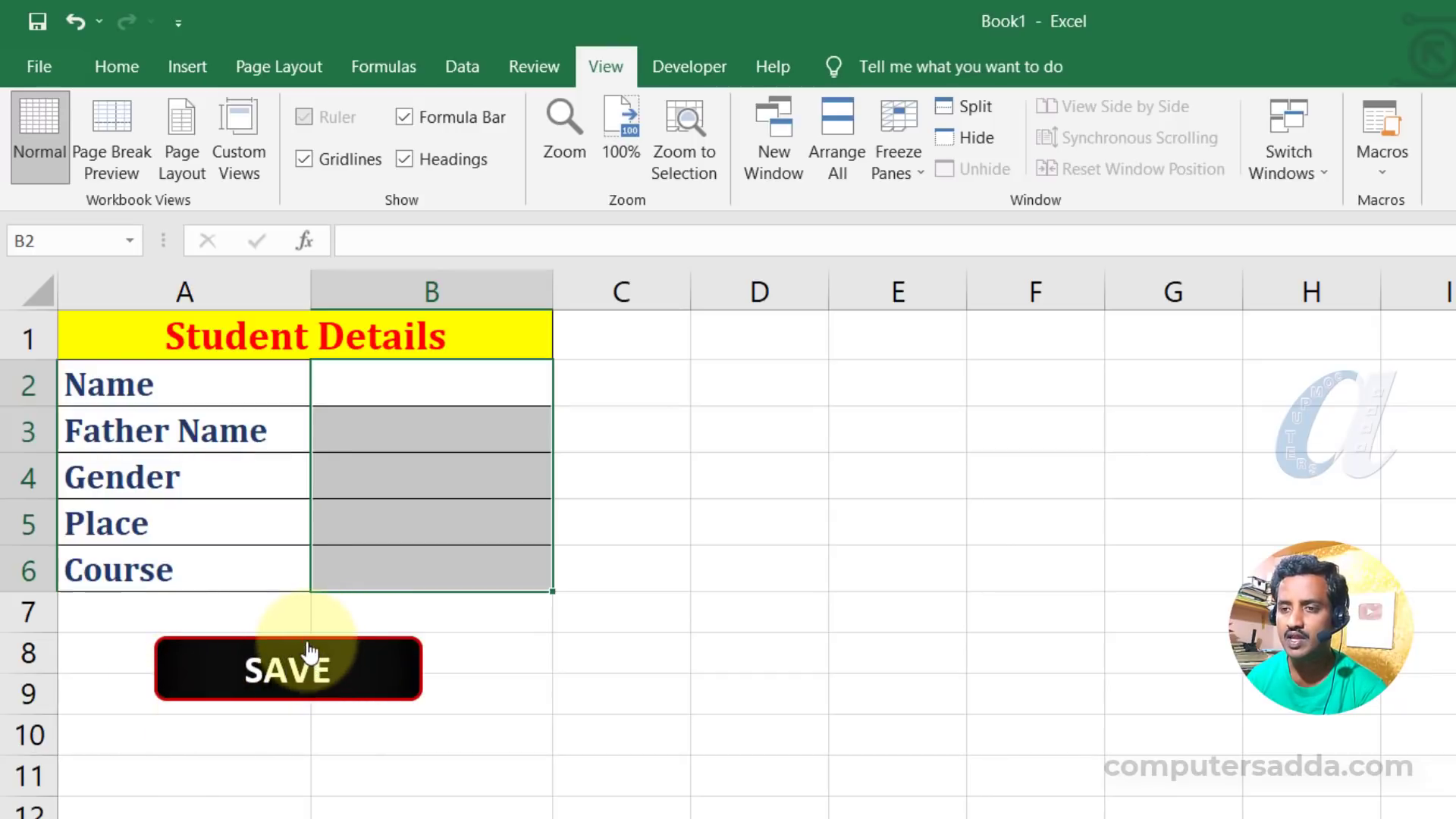
# Assign the Input_Data macro to the SAVE shape.
pyautogui.rightClick(307, 654)
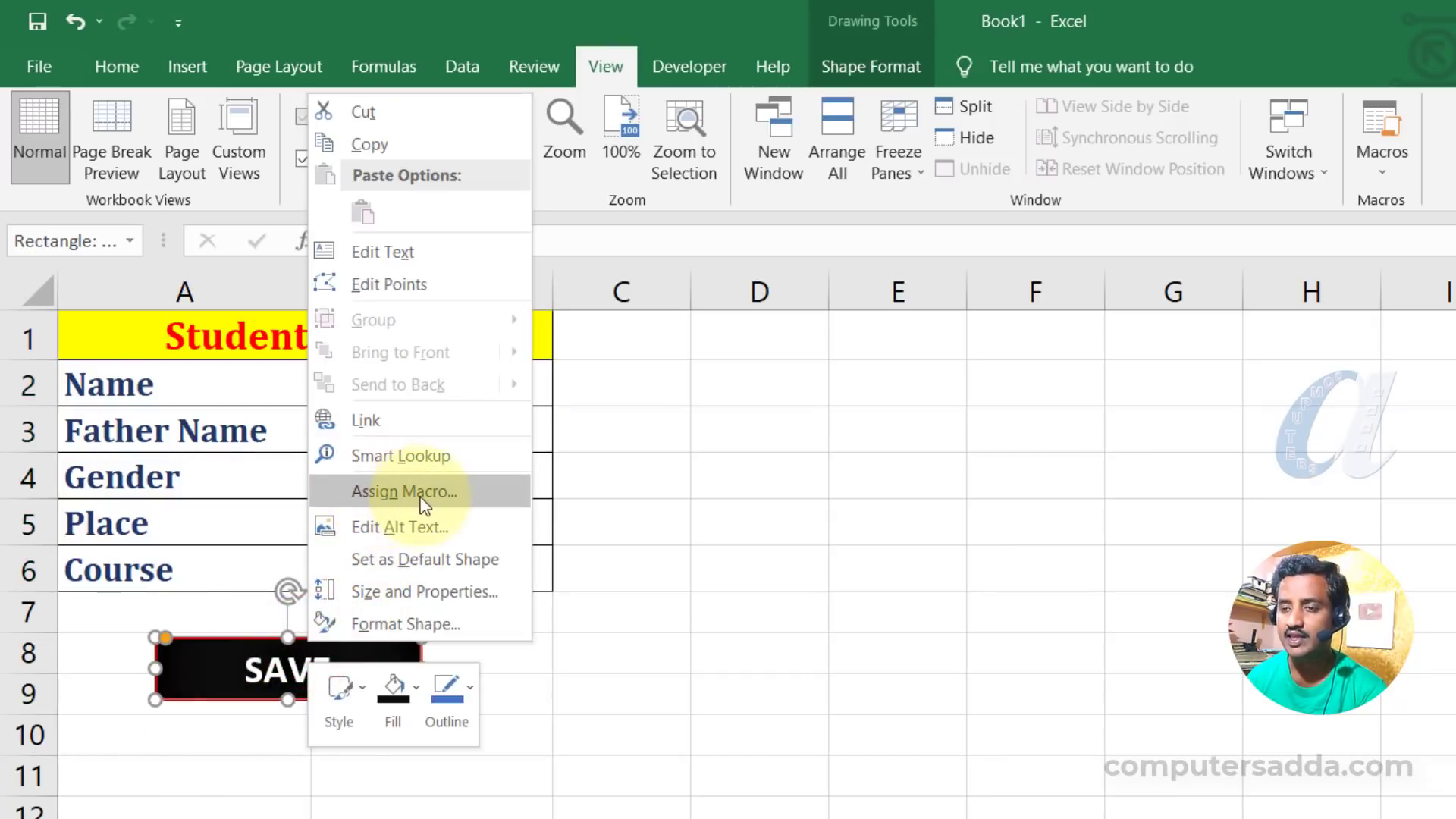
pyautogui.click(487, 493)
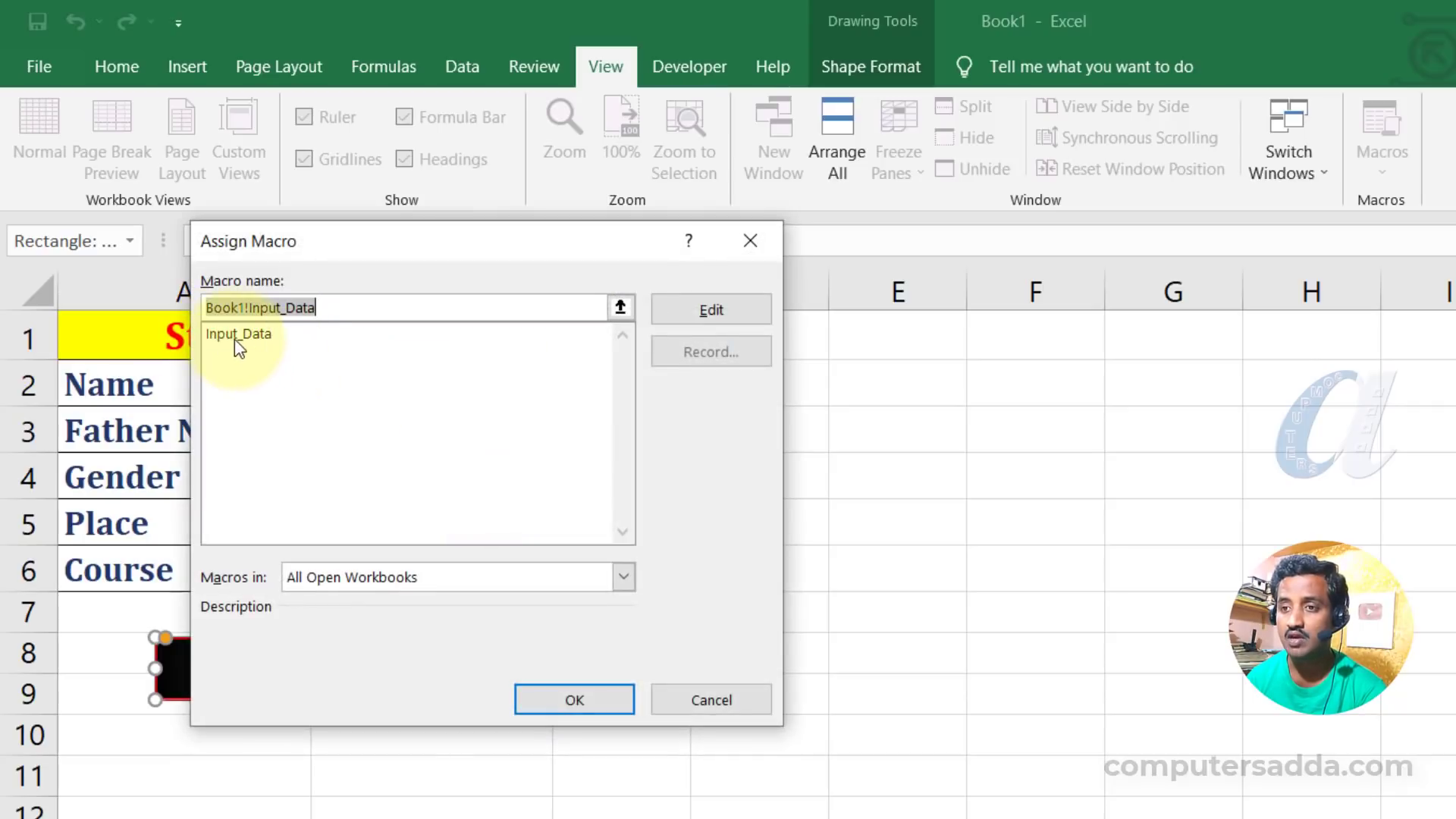
pyautogui.click(292, 340)
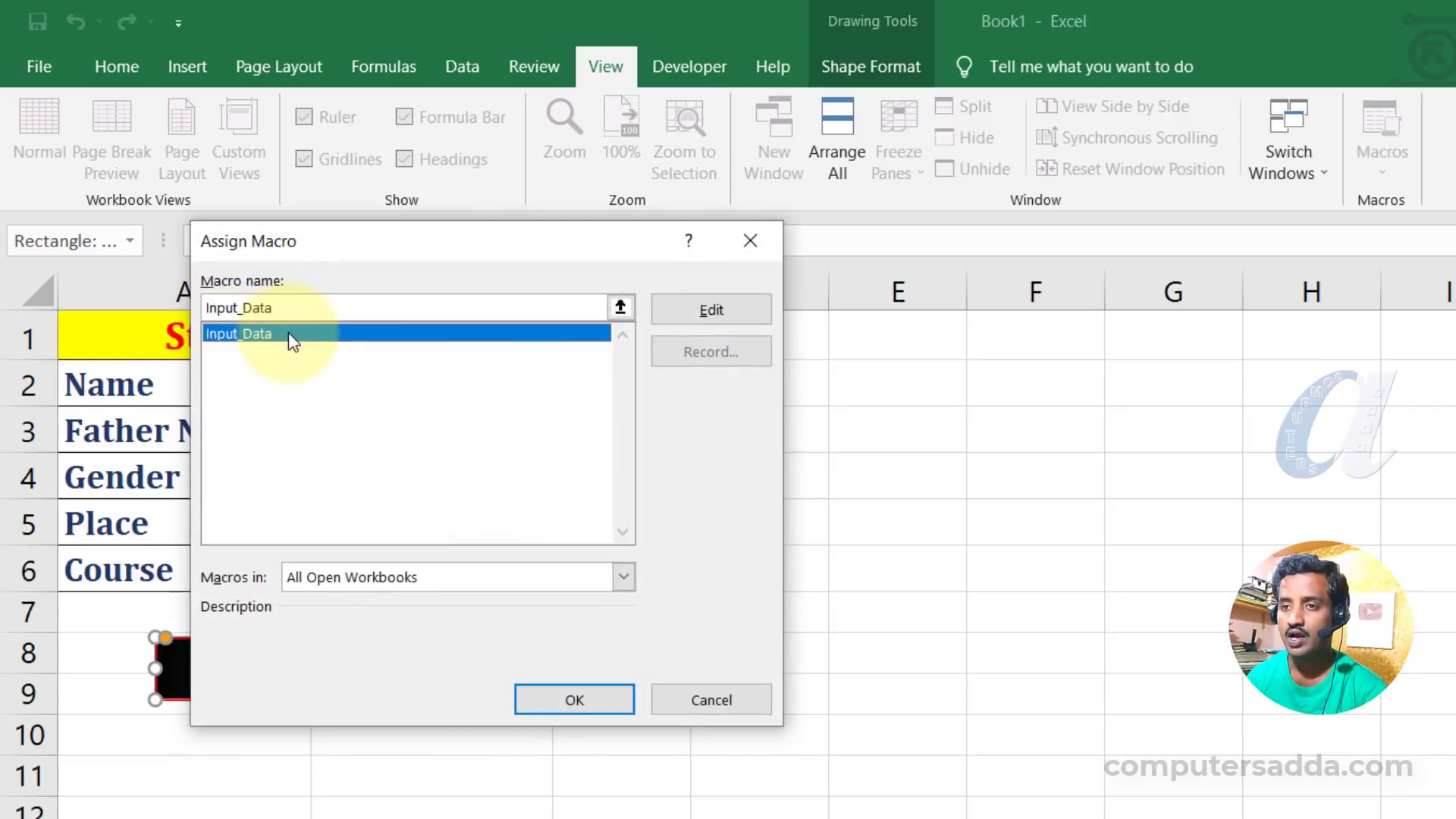
pyautogui.click(577, 699)
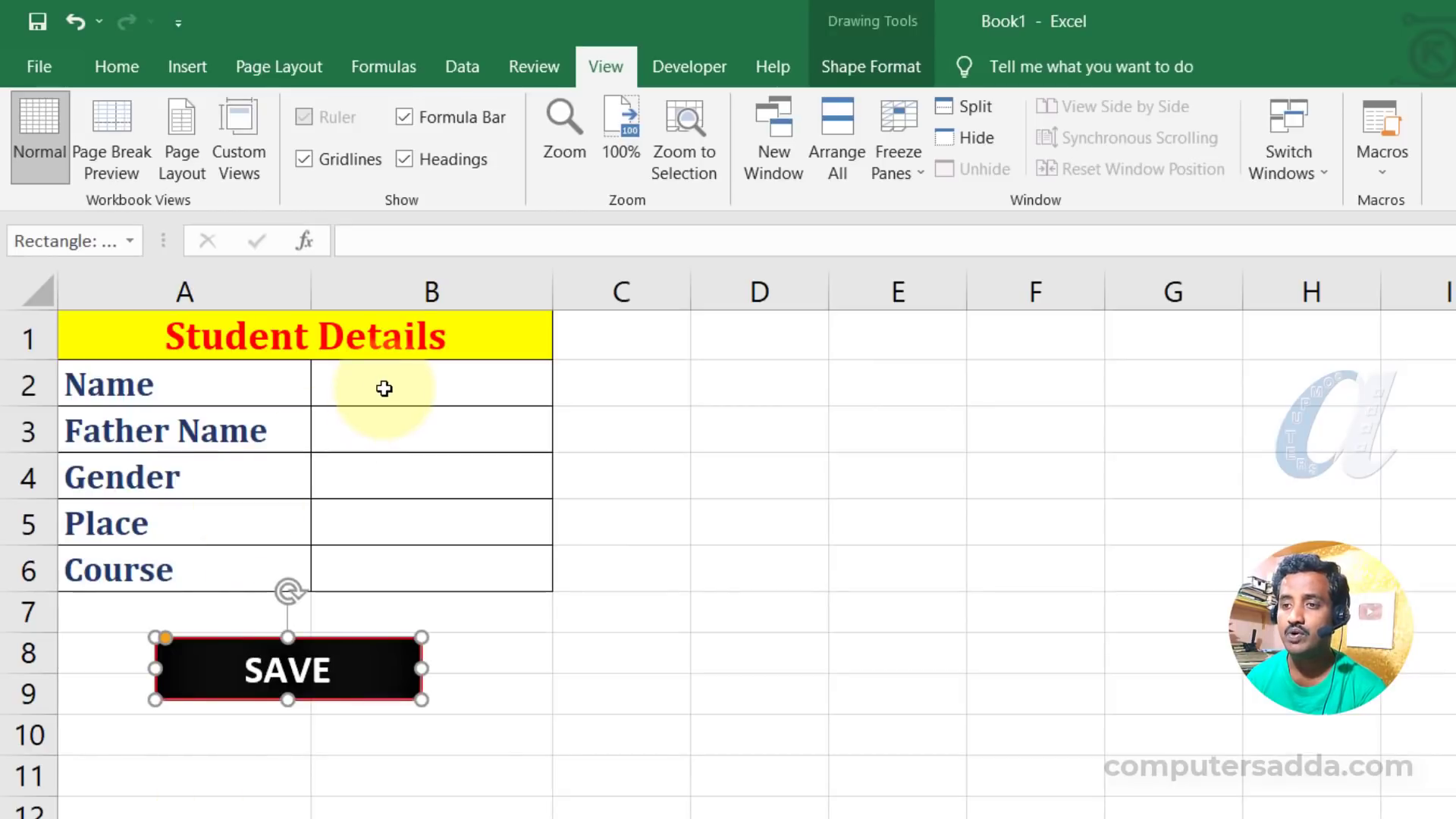
# Enter the new student's name and father's name in B2 and B3.
pyautogui.click(389, 388)
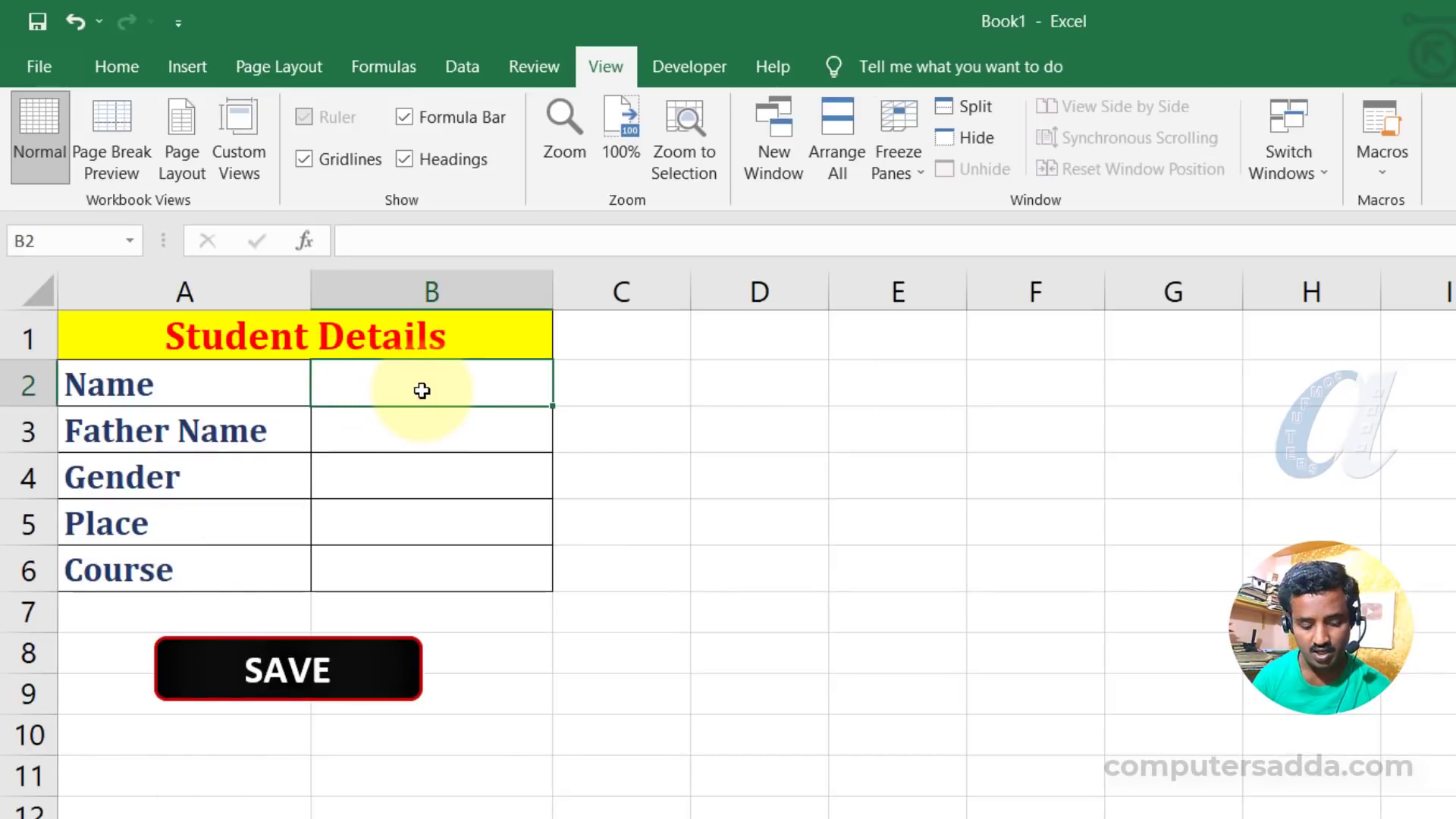
pyautogui.write('Ramya')
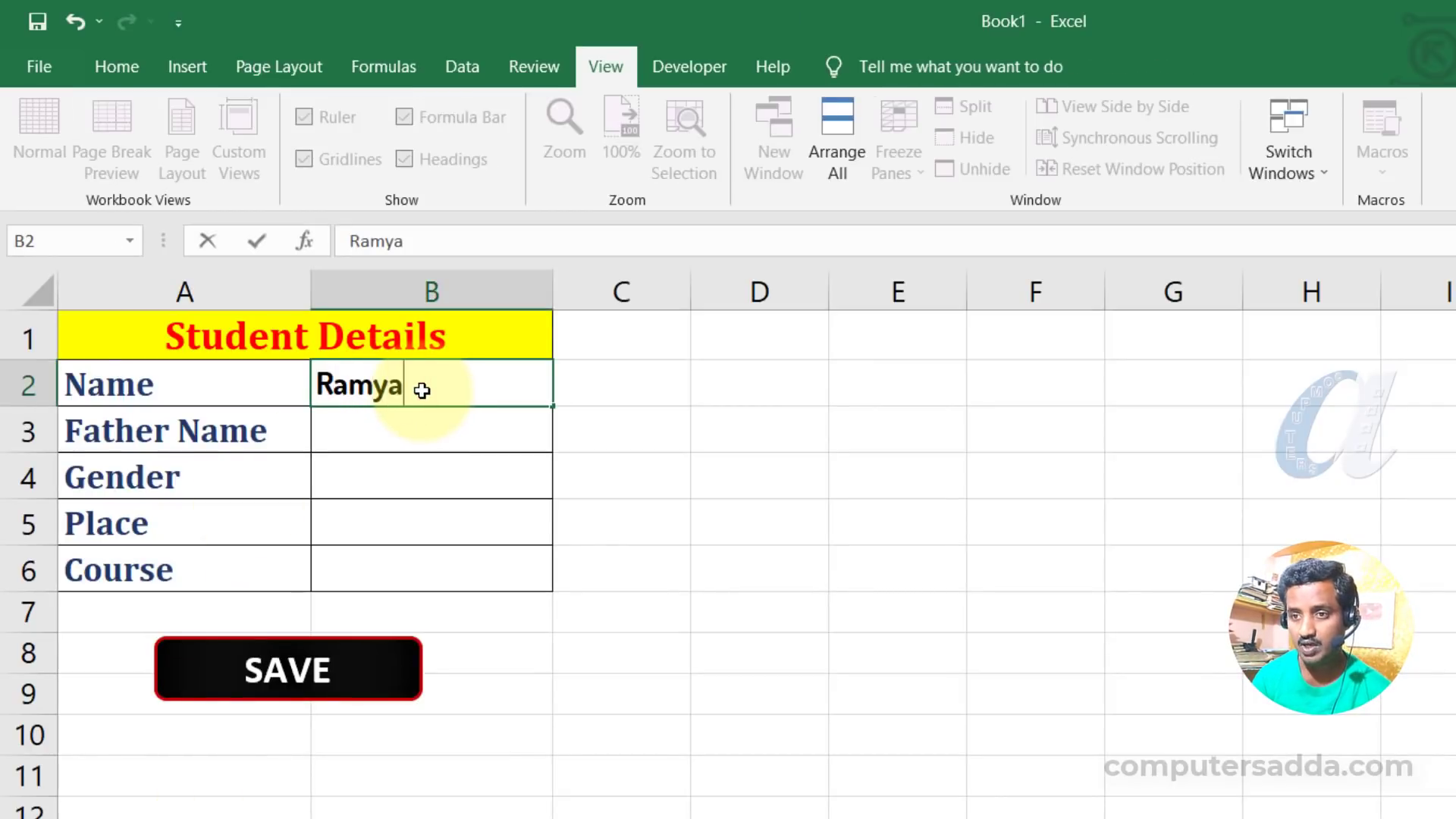
pyautogui.press('Return')
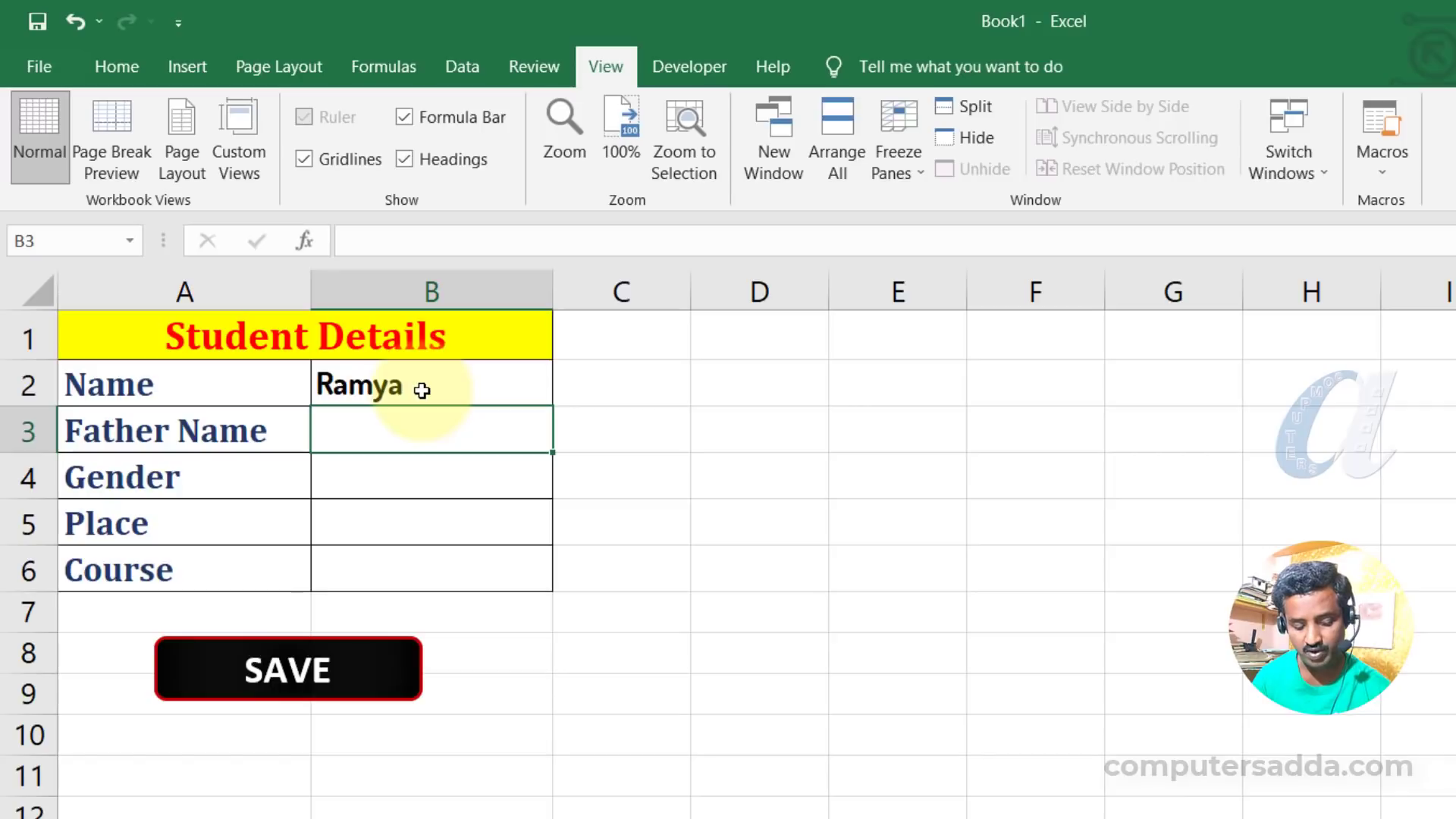
pyautogui.write('Siva')
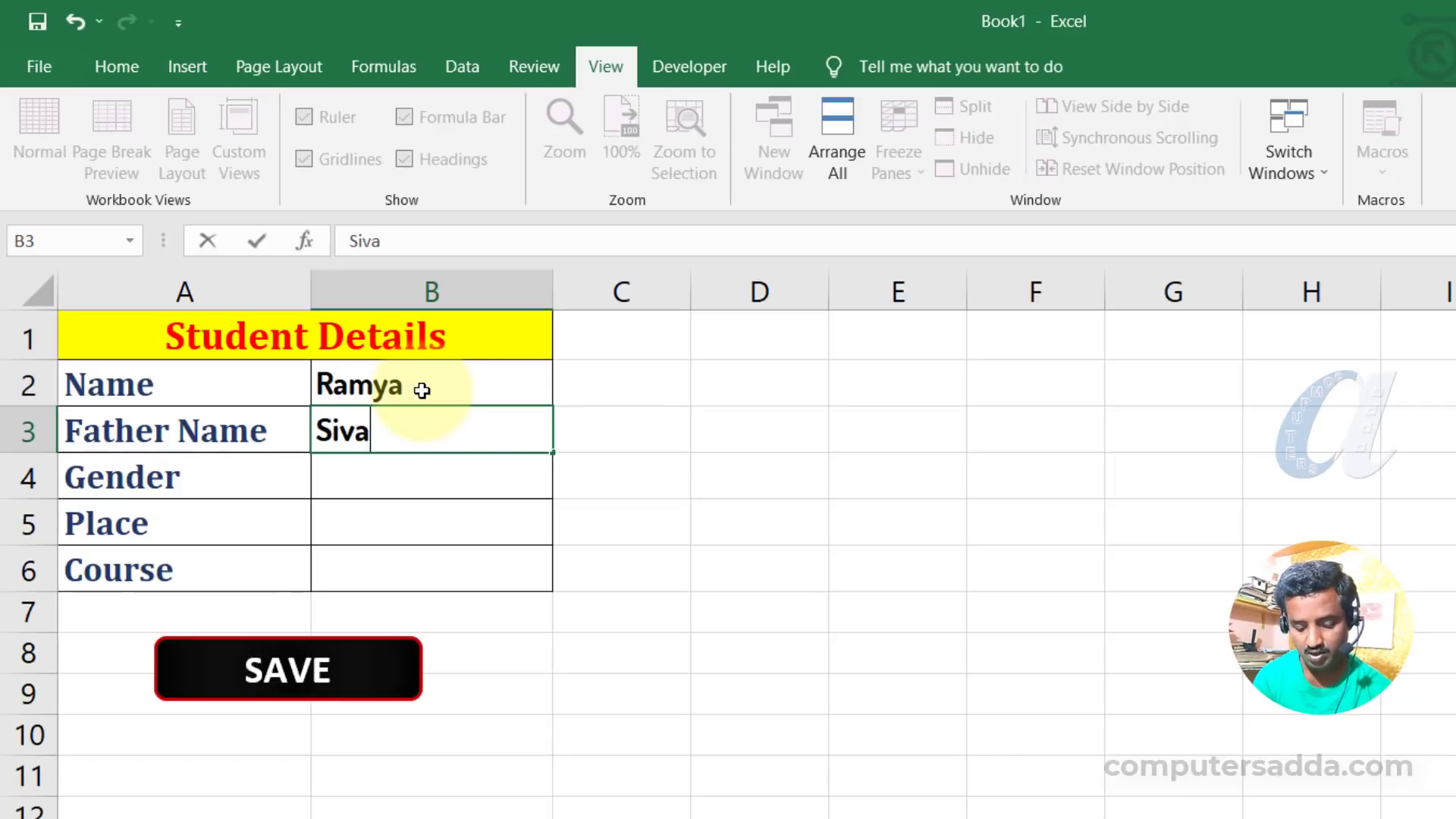
pyautogui.write('ji')
pyautogui.press('Tab')
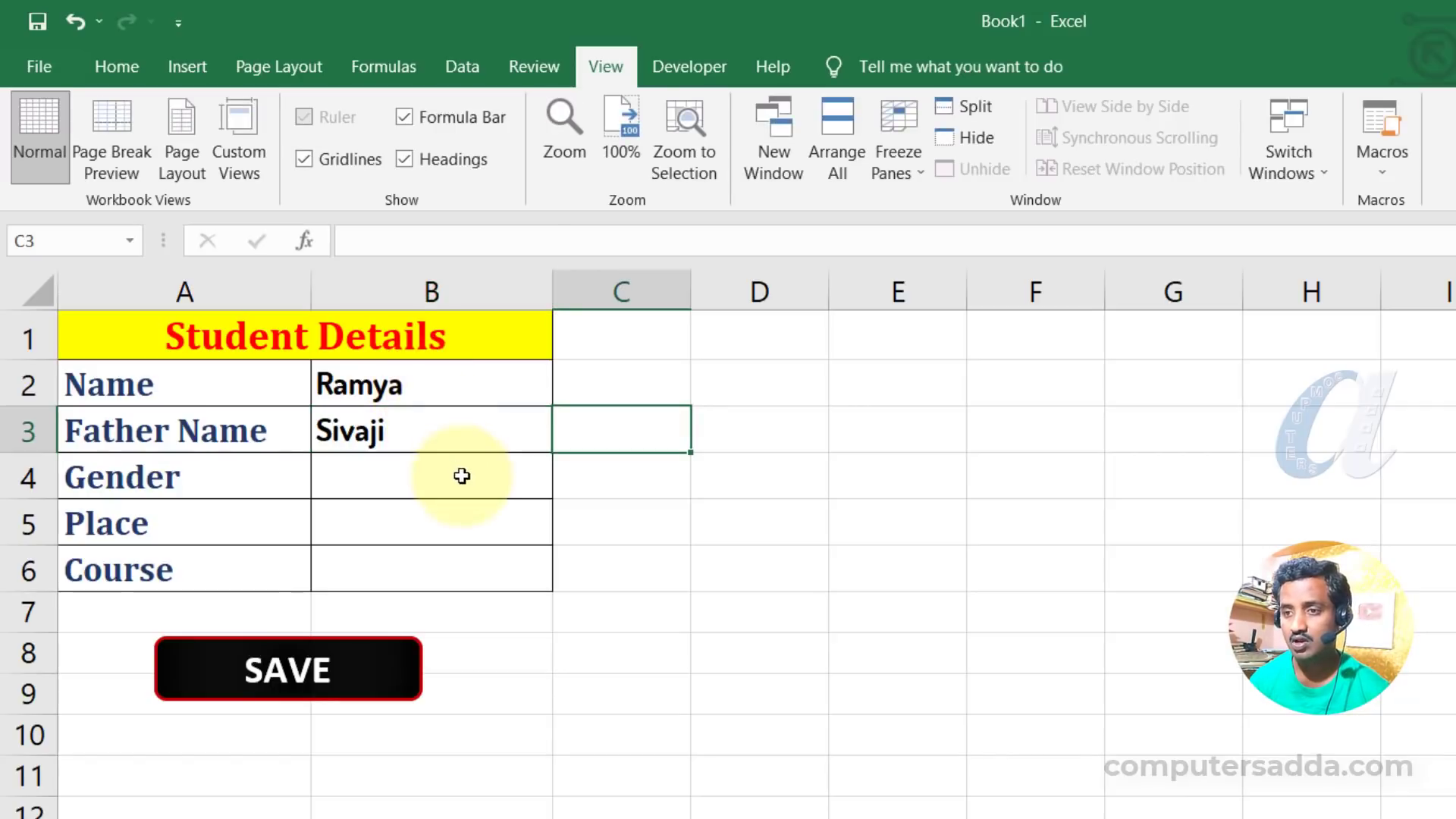
# Choose Female, enter Vijayawada, choose Web Design, and store the record with SAVE.
pyautogui.click(462, 477)
pyautogui.click(564, 485)
pyautogui.click(380, 547)
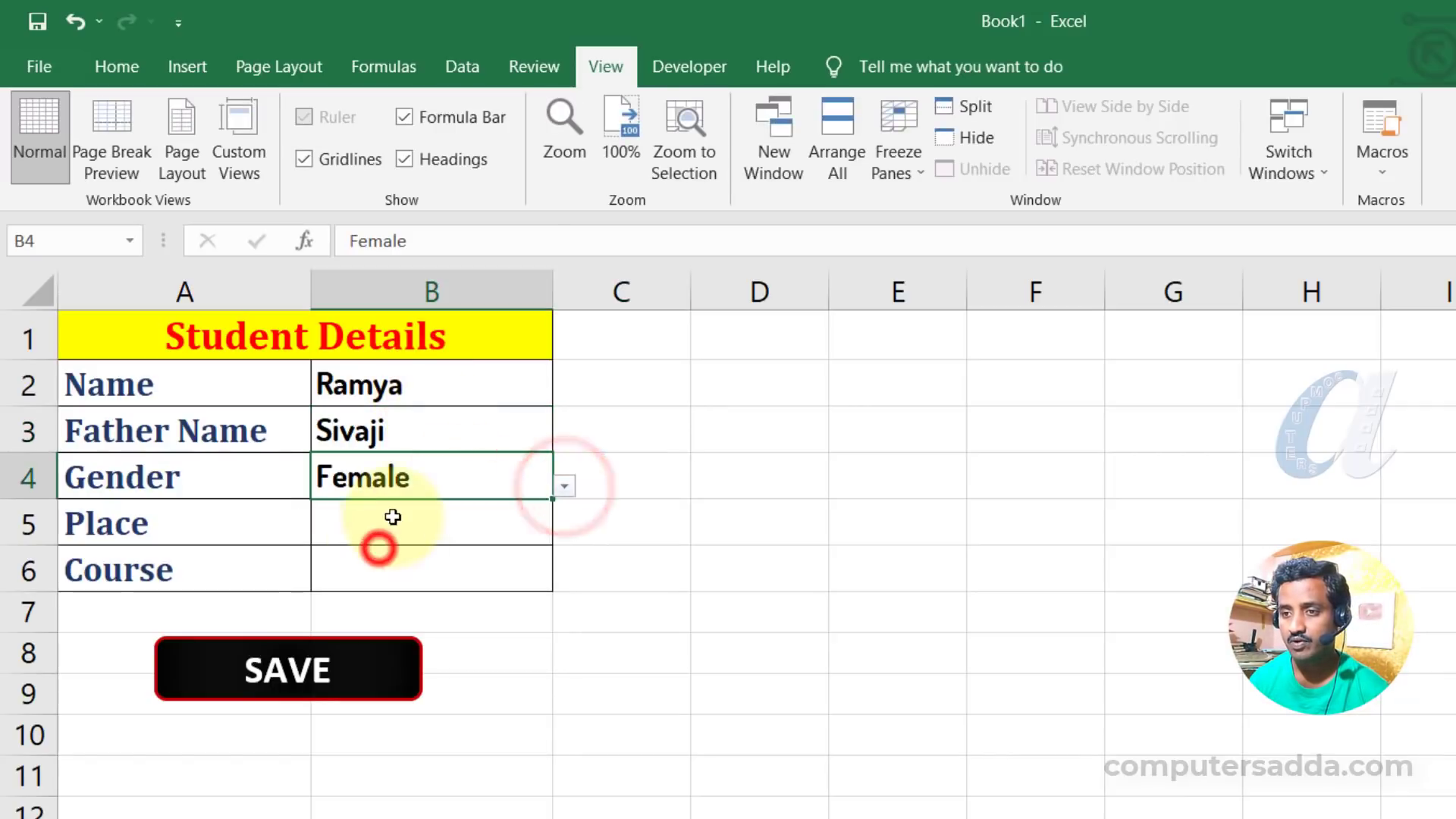
pyautogui.click(386, 531)
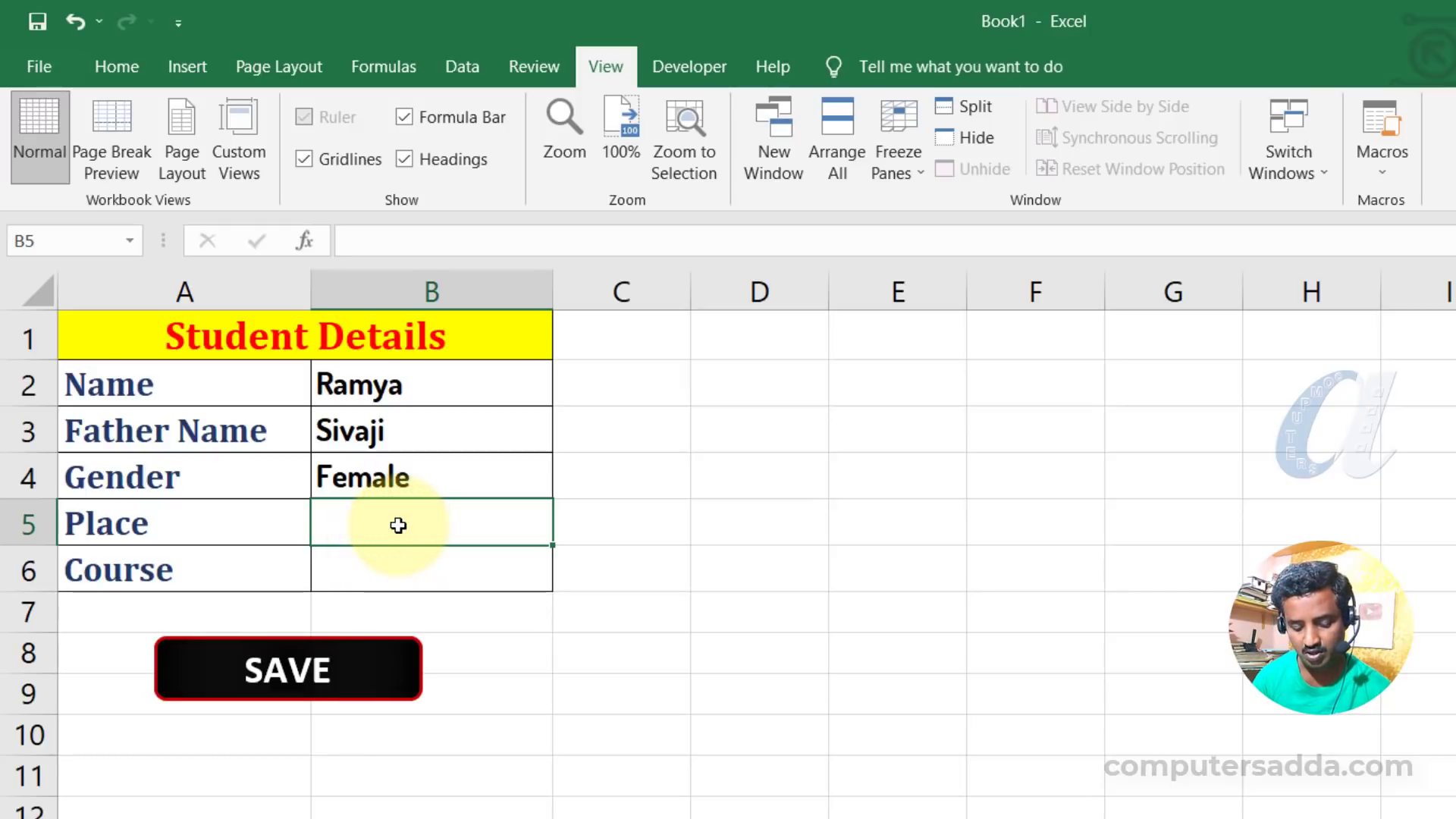
pyautogui.write('Vijayaw')
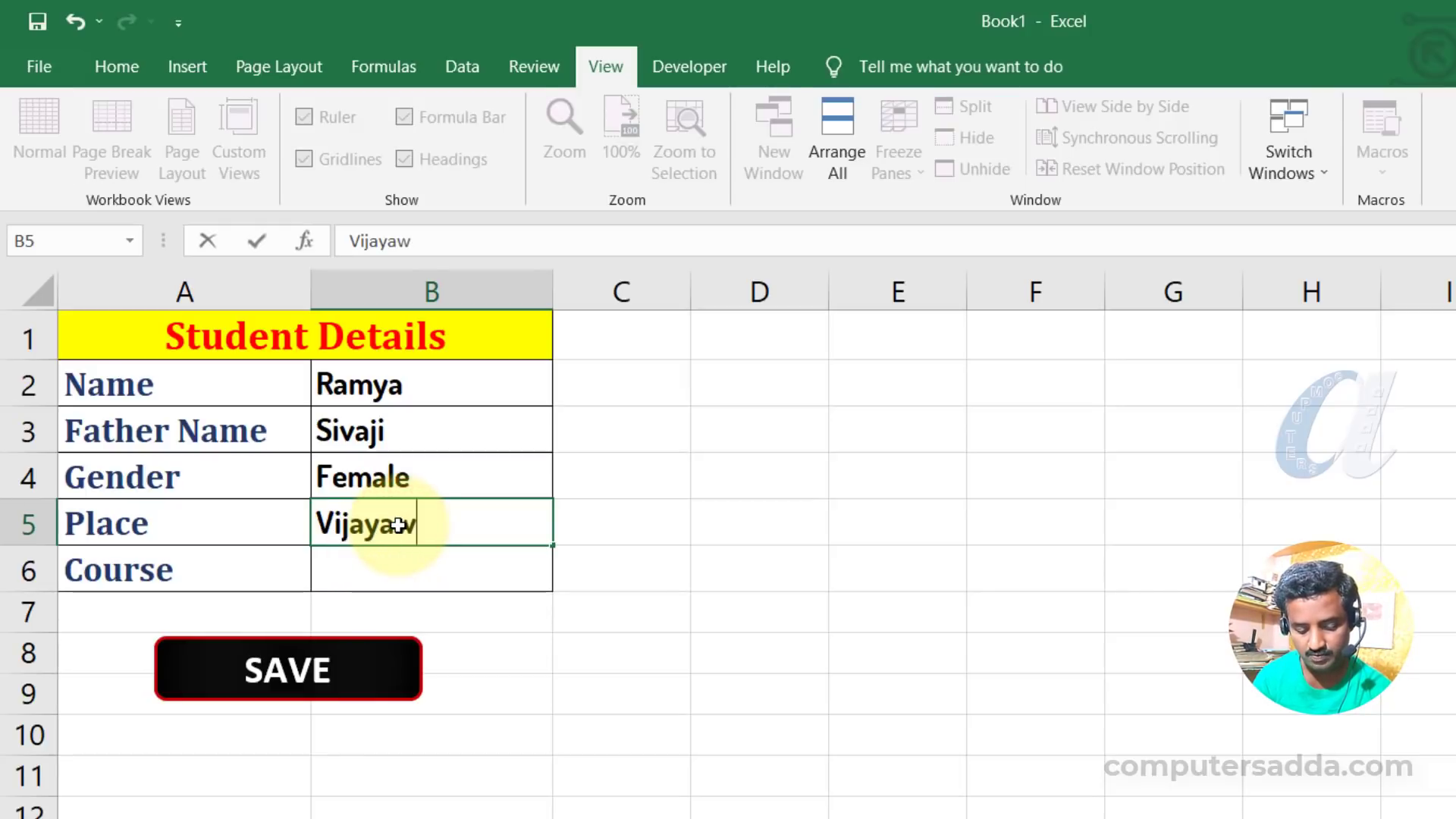
pyautogui.write('ada')
pyautogui.click(406, 575)
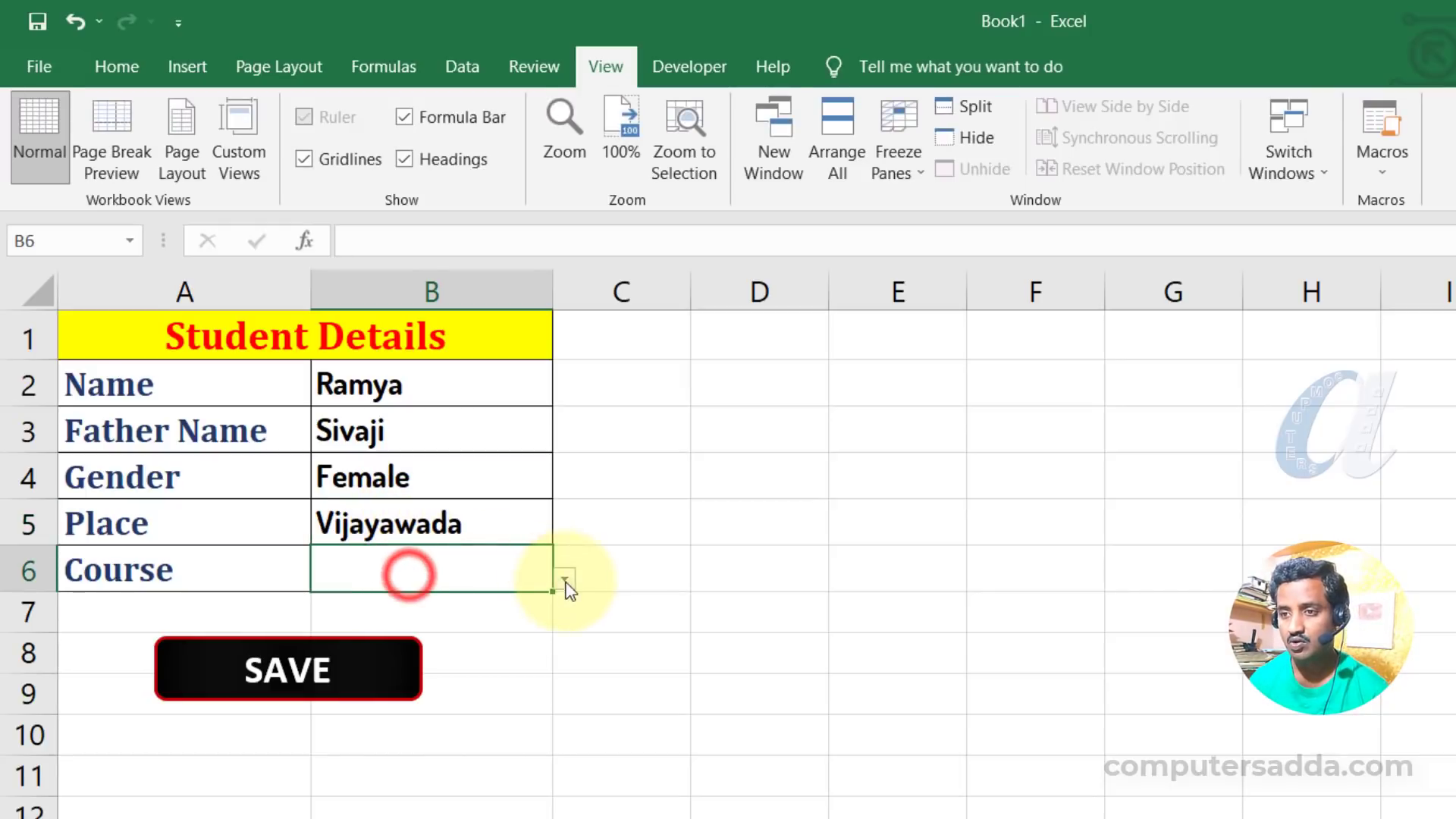
pyautogui.click(564, 576)
pyautogui.click(317, 769)
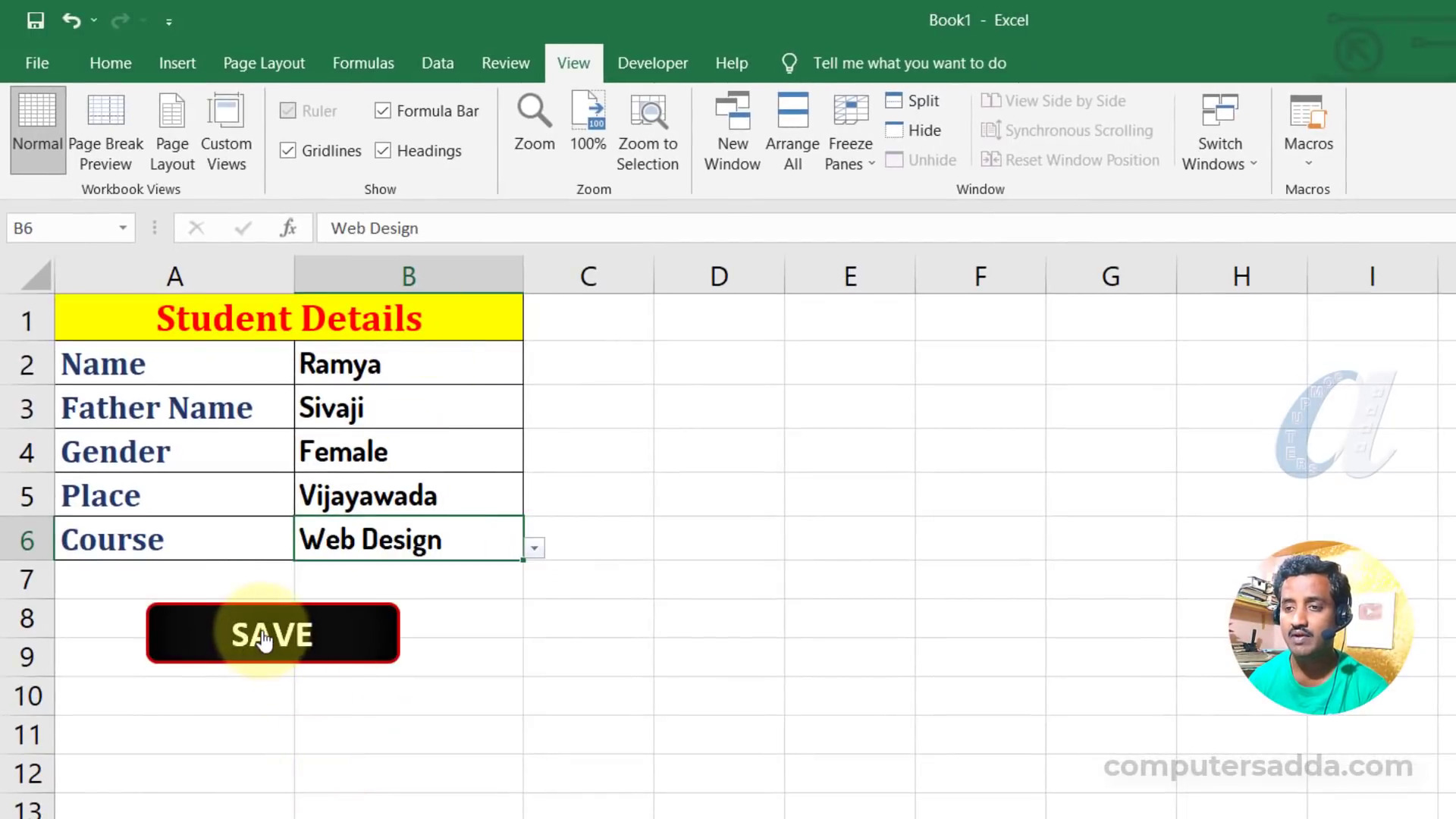
pyautogui.click(262, 637)
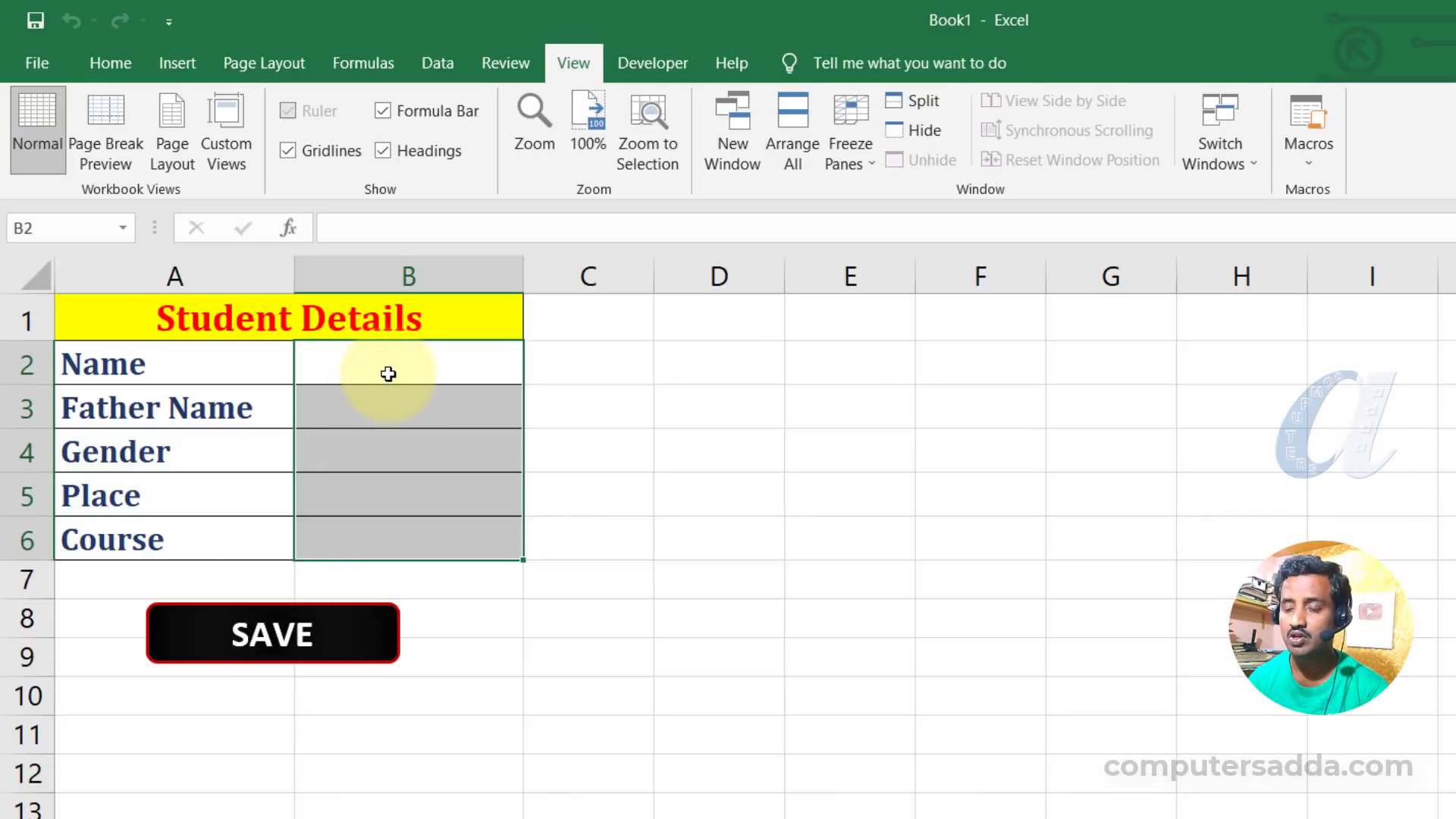
# Enter the second student's name and father's name in cells B2 and B3.
pyautogui.moveTo(384, 367); pyautogui.dragTo(391, 516)
pyautogui.click(369, 361)
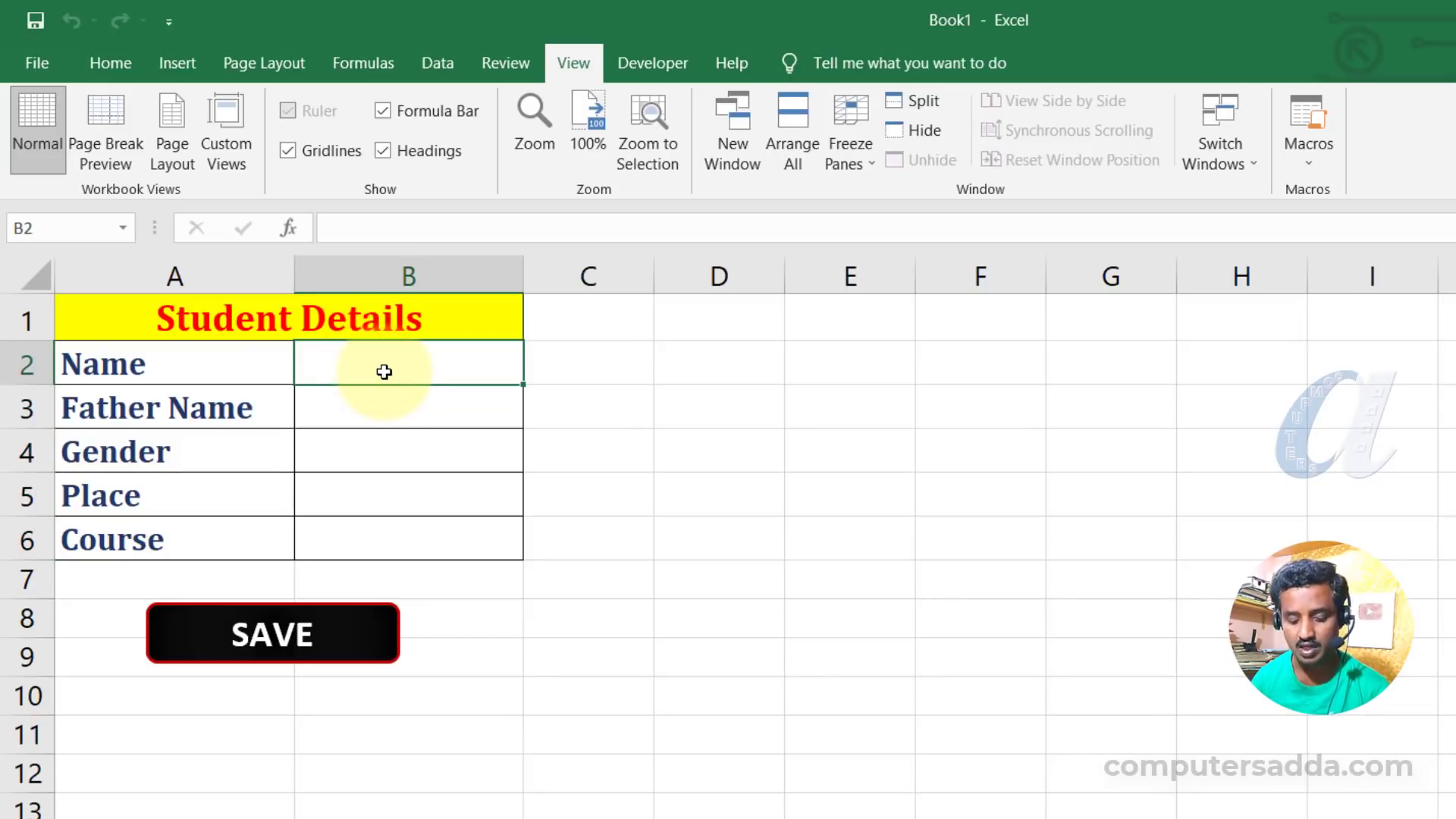
pyautogui.write('Kishore')
pyautogui.press('Return')
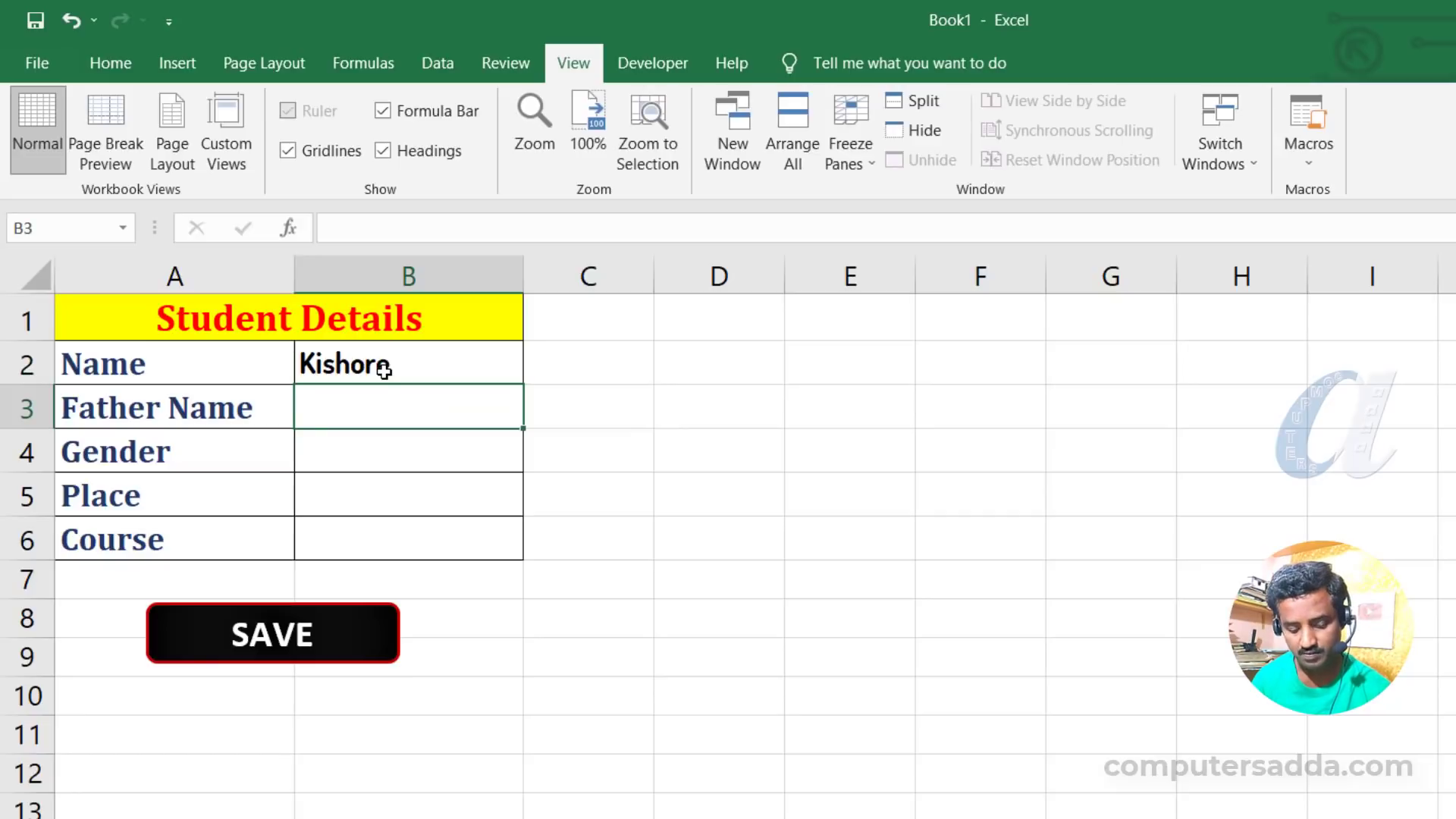
pyautogui.write('Raju')
pyautogui.press('Return')
# Set gender Male, place Guntur and course DTP, then save the record with SAVE.
pyautogui.click(530, 459)
pyautogui.click(380, 491)
pyautogui.click(342, 491)
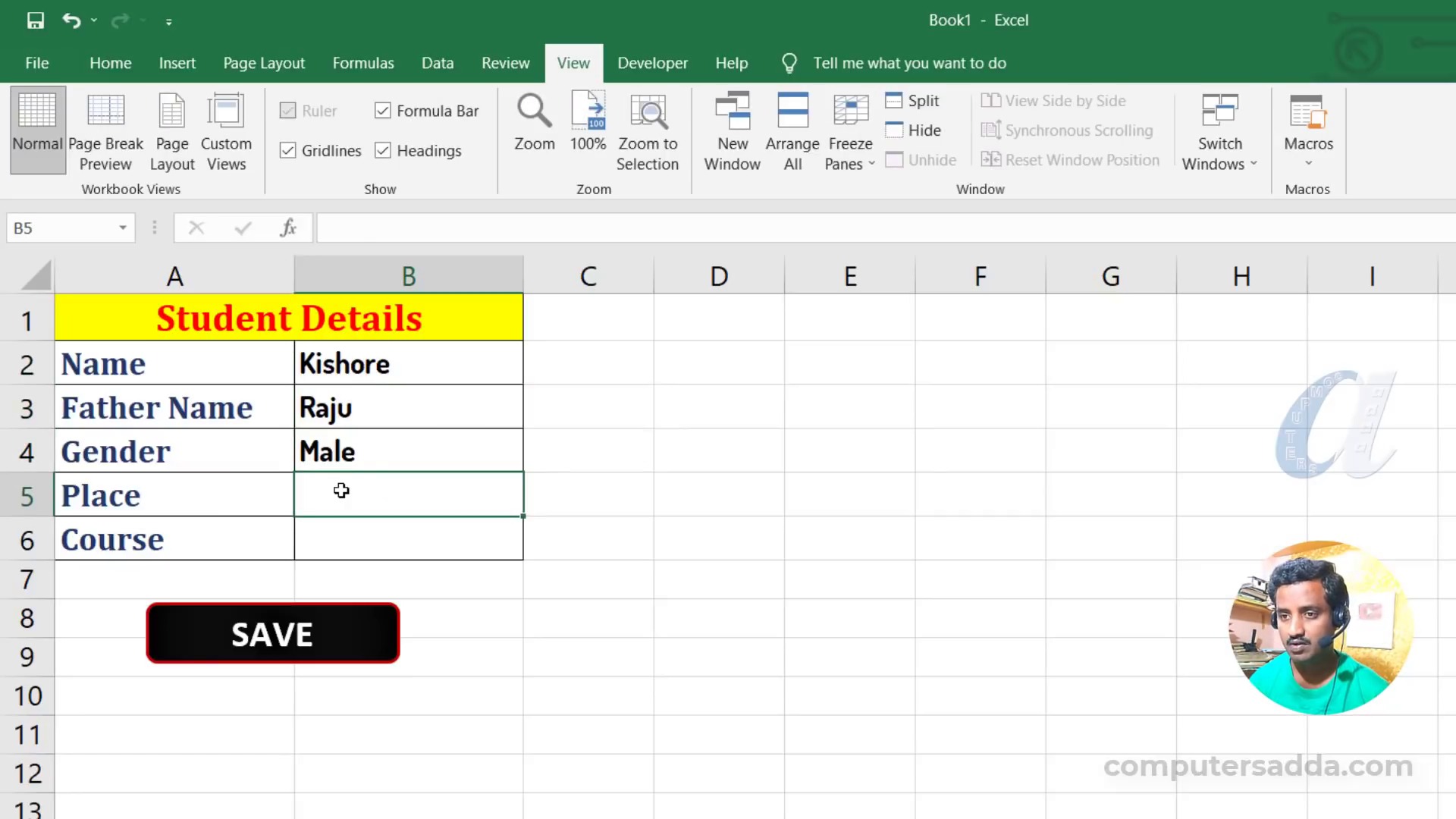
pyautogui.write('Guntur')
pyautogui.click(349, 531)
pyautogui.click(534, 547)
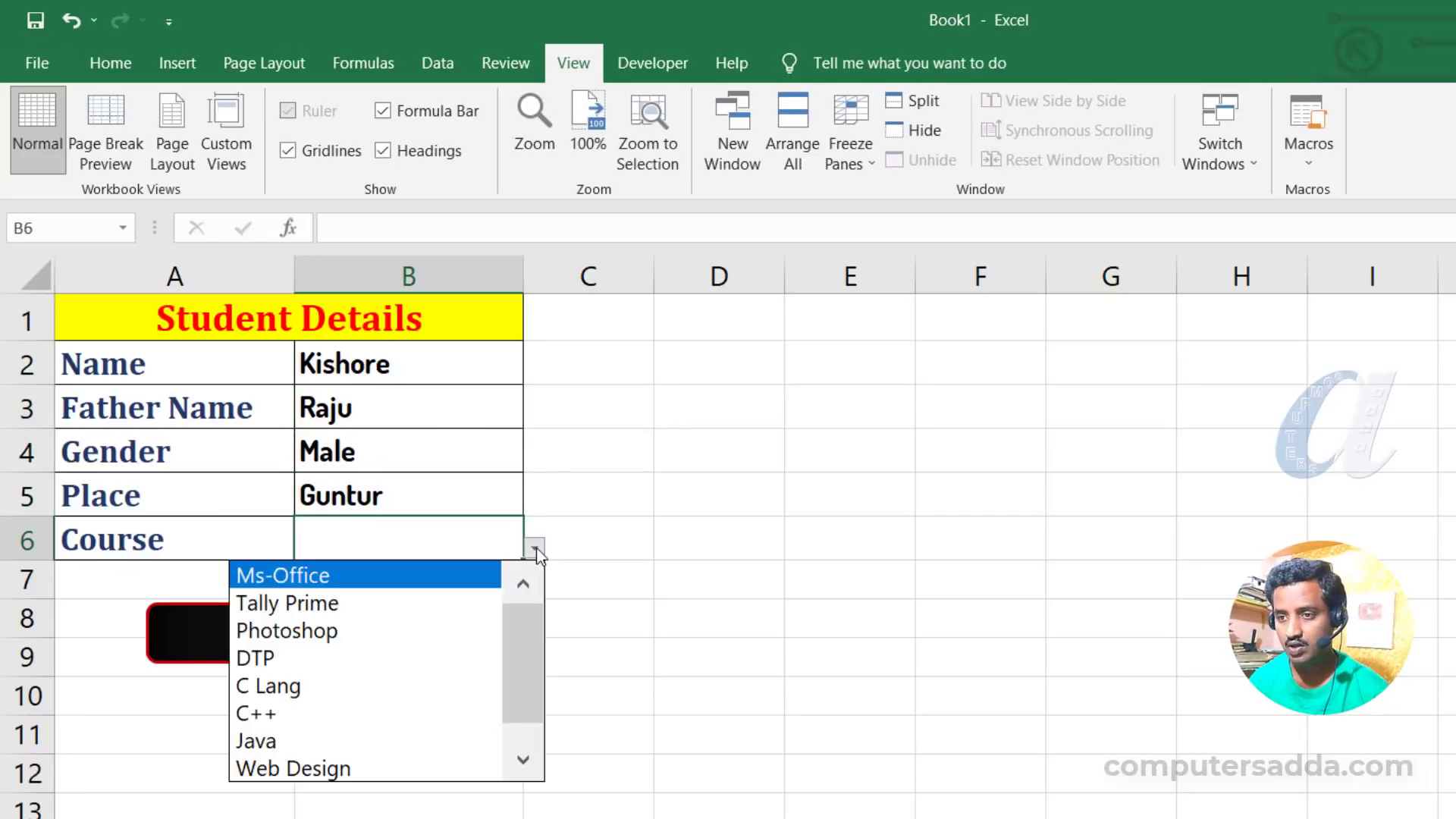
pyautogui.click(255, 565)
pyautogui.click(297, 666)
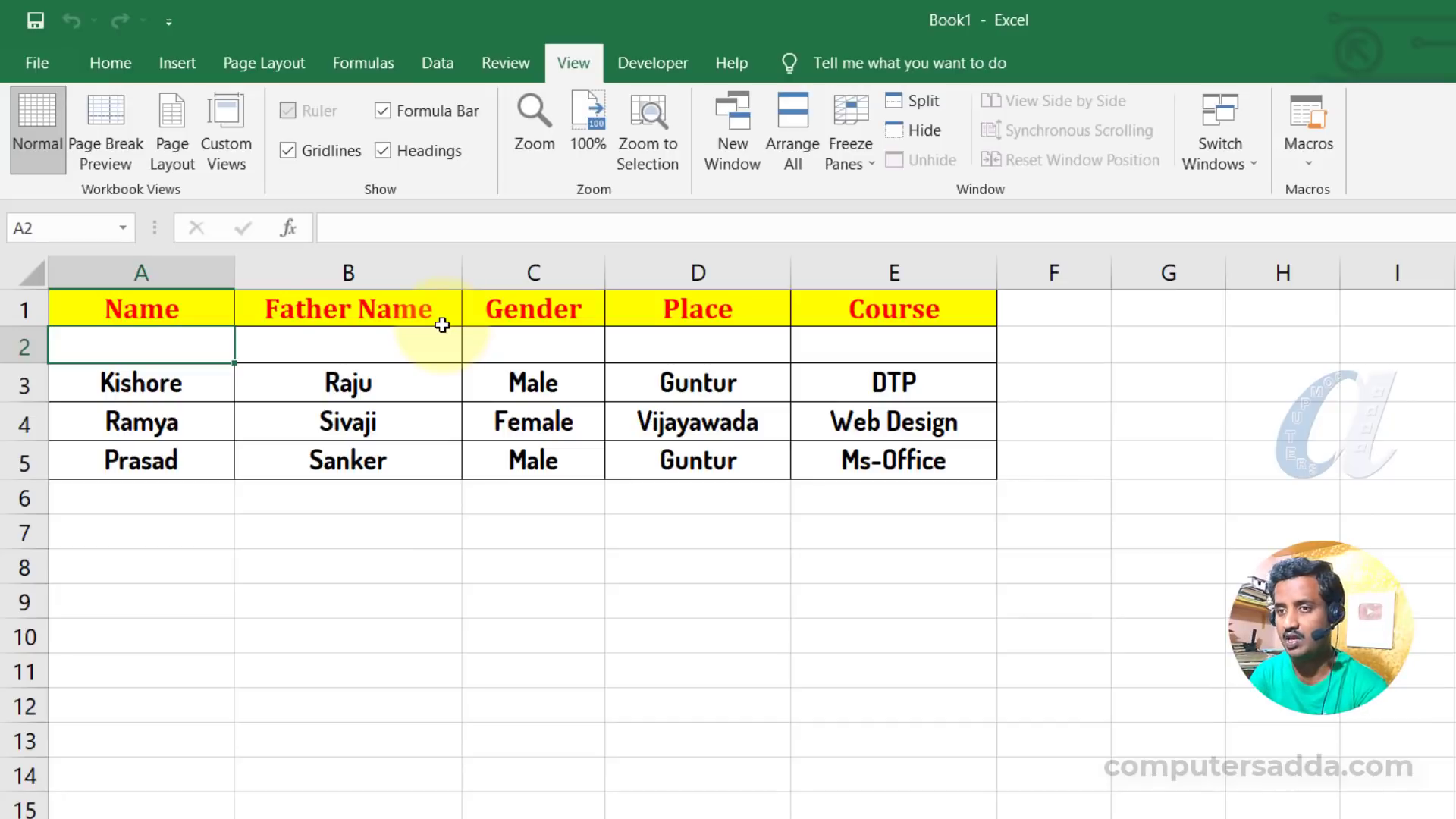
# Set up saving the workbook as Book1.xlsm, an Excel Macro-Enabled Workbook.
pyautogui.click(43, 61)
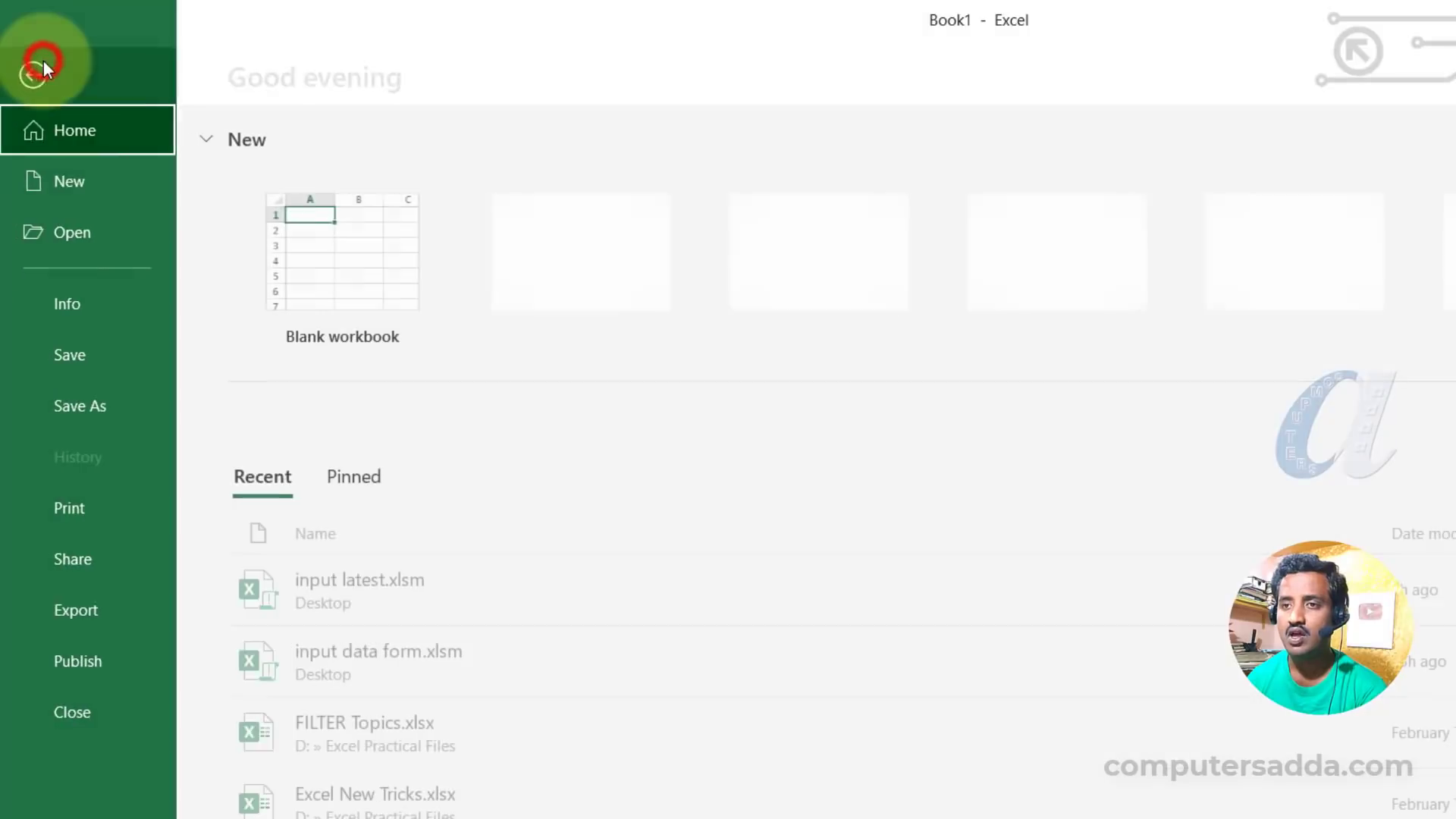
pyautogui.click(66, 406)
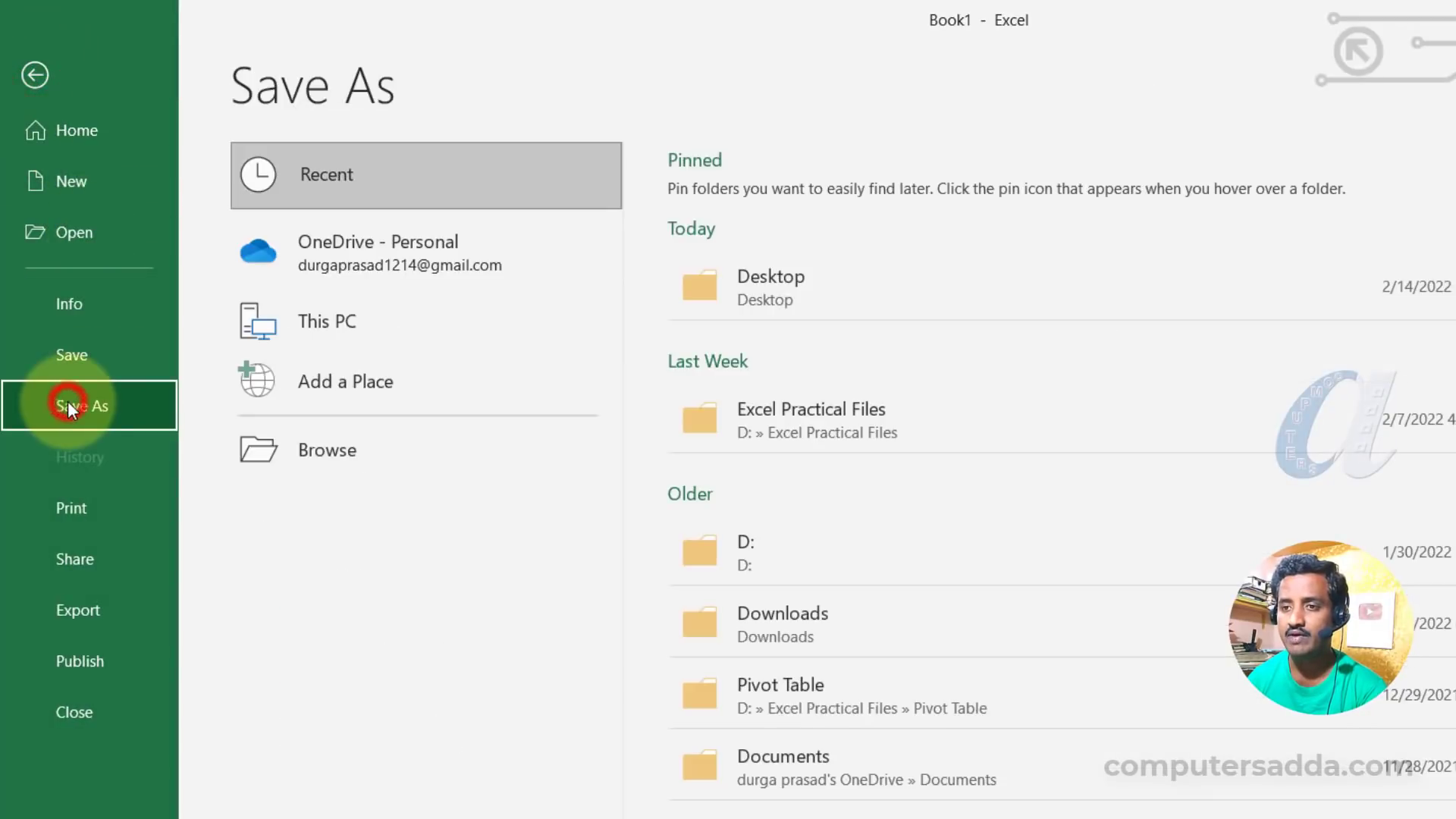
pyautogui.click(373, 451)
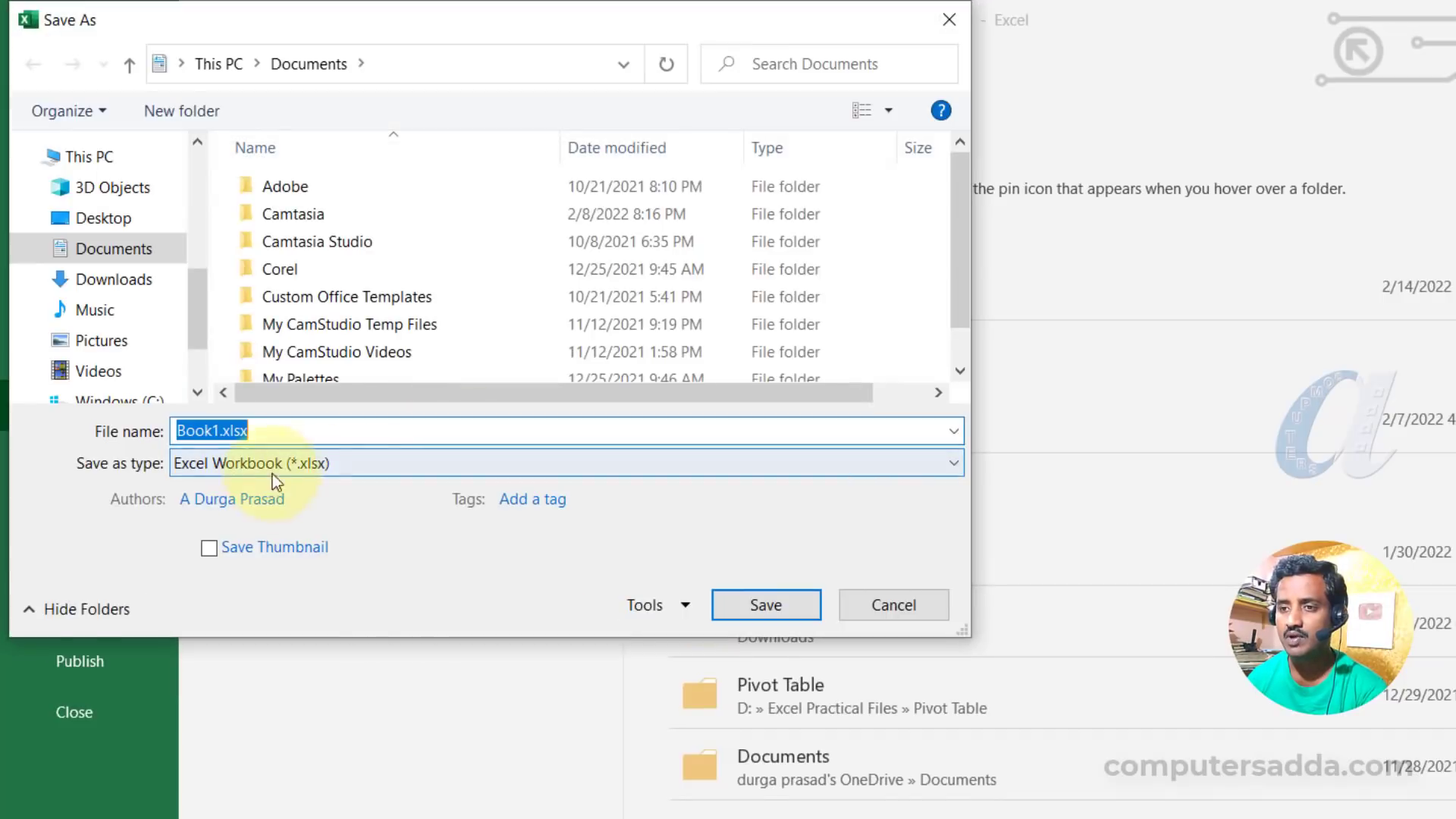
pyautogui.click(258, 464)
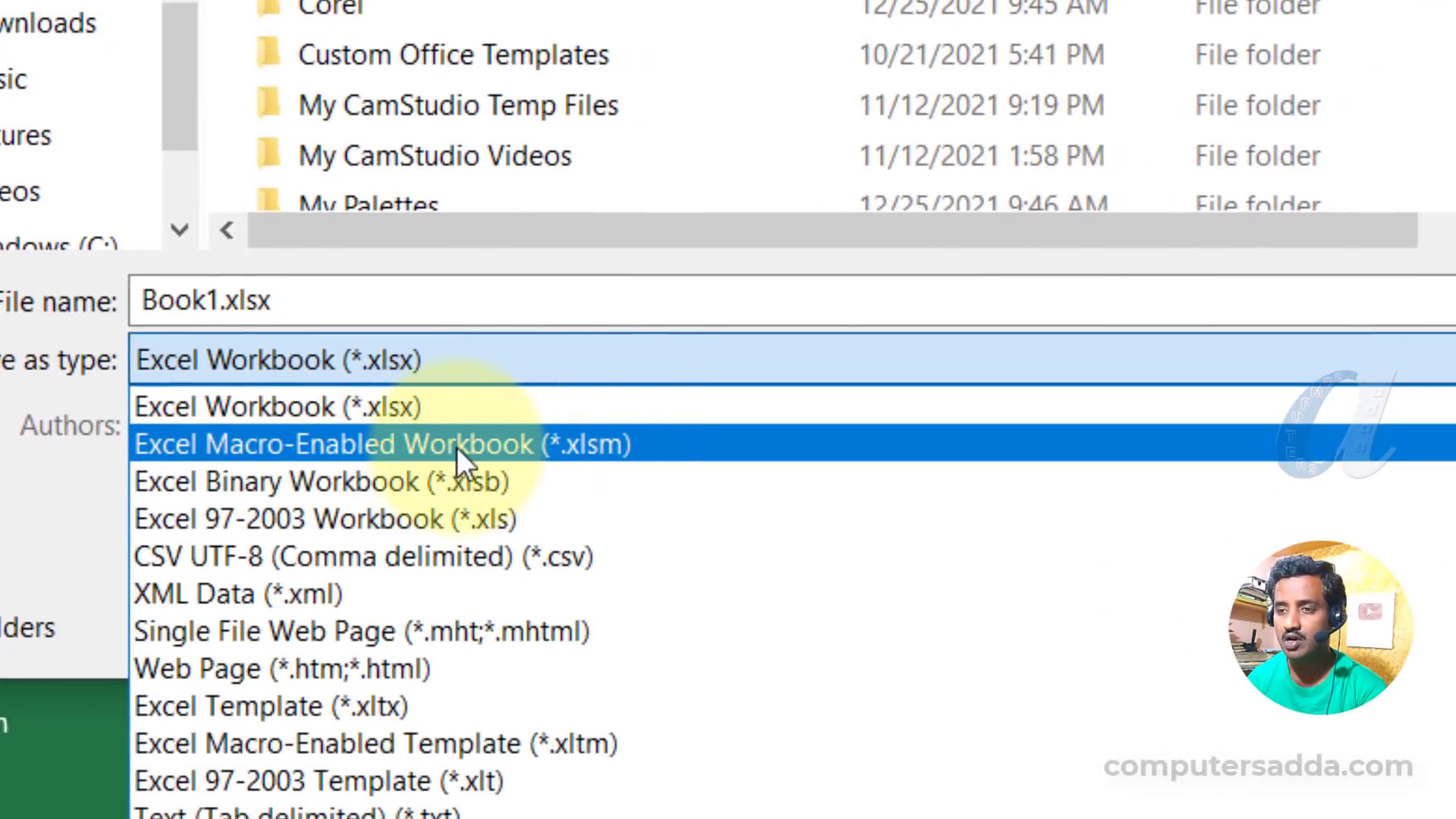
pyautogui.click(399, 448)
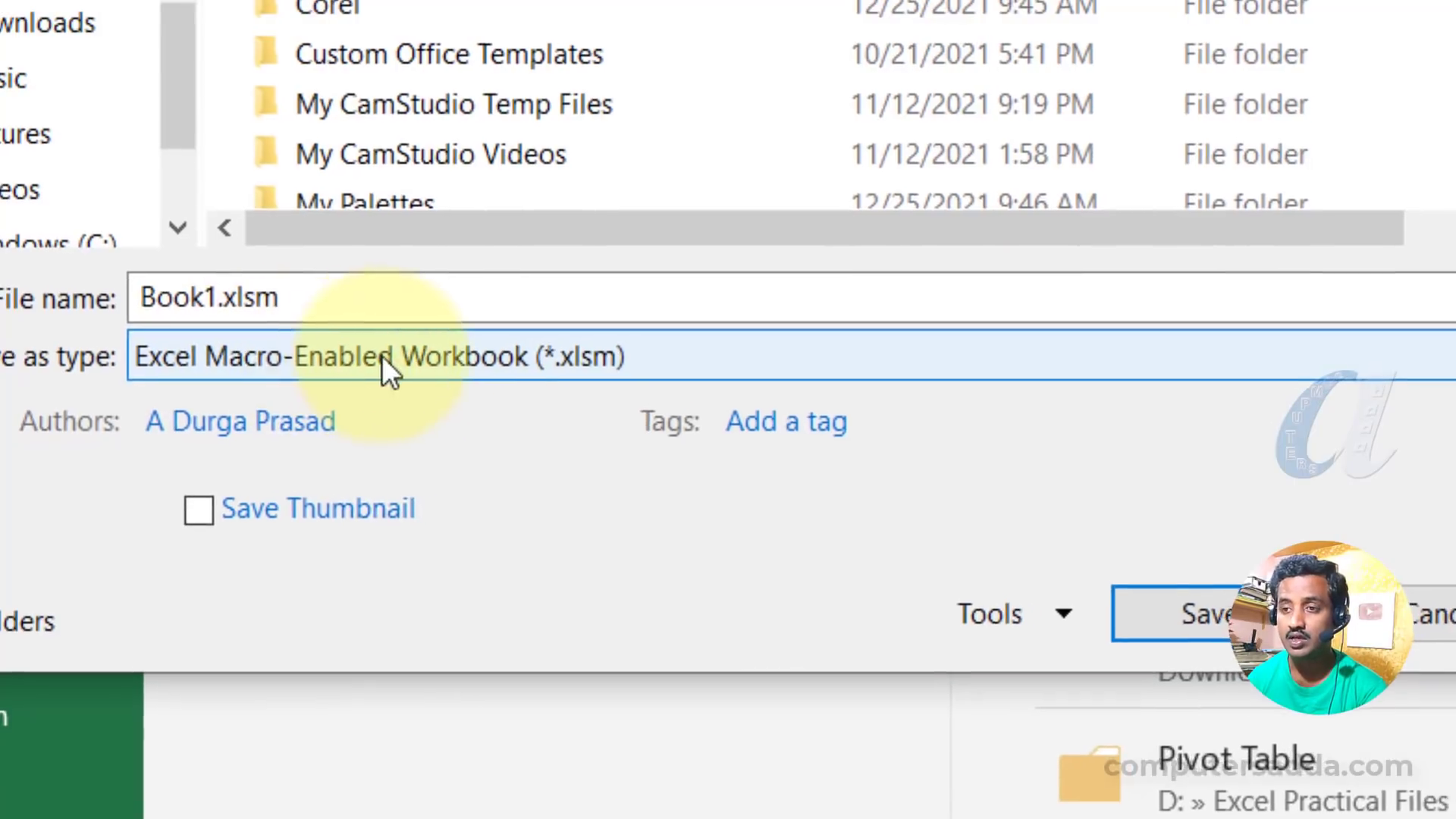